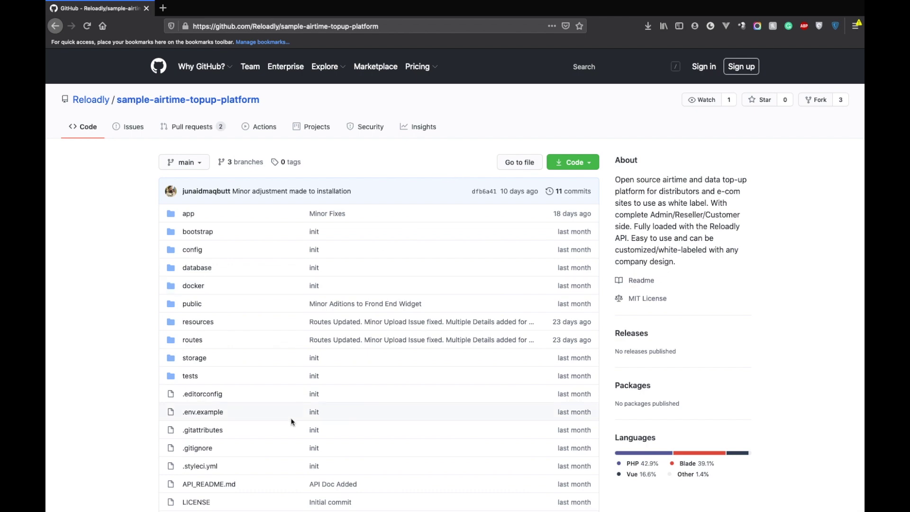
# View the repository's MIT LICENSE file before moving to the Laravel 8.x installation docs
pyautogui.scroll(-3, 291, 421)
pyautogui.click(209, 409)
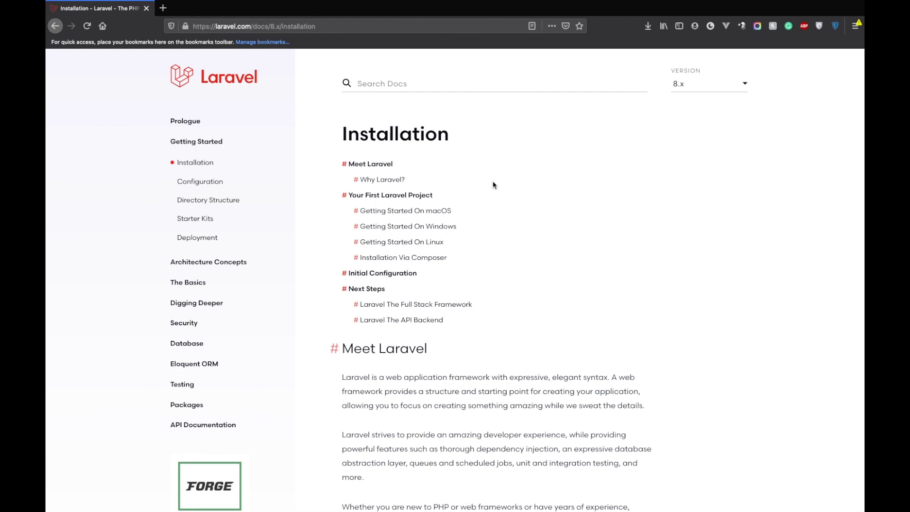
# Scroll down through the Laravel 8.x Installation guide
pyautogui.scroll(-3, 522, 166)
pyautogui.scroll(-2, 522, 168)
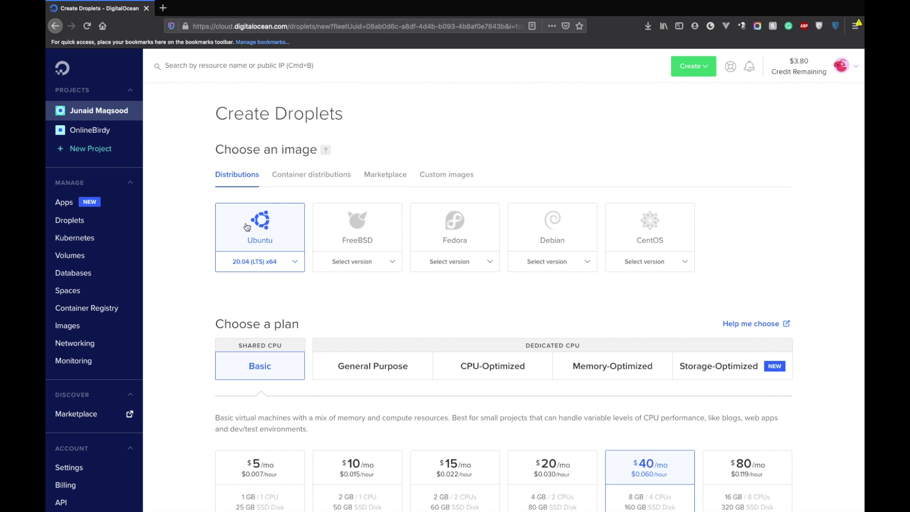
# Choose the Docker 19.03.12 on Ubuntu 20.04 Marketplace image for the droplet
pyautogui.click(385, 178)
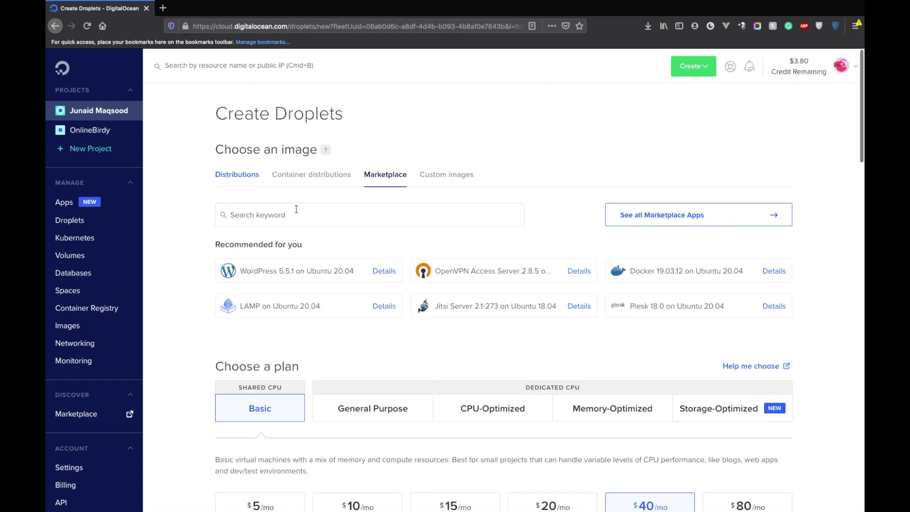
pyautogui.click(677, 275)
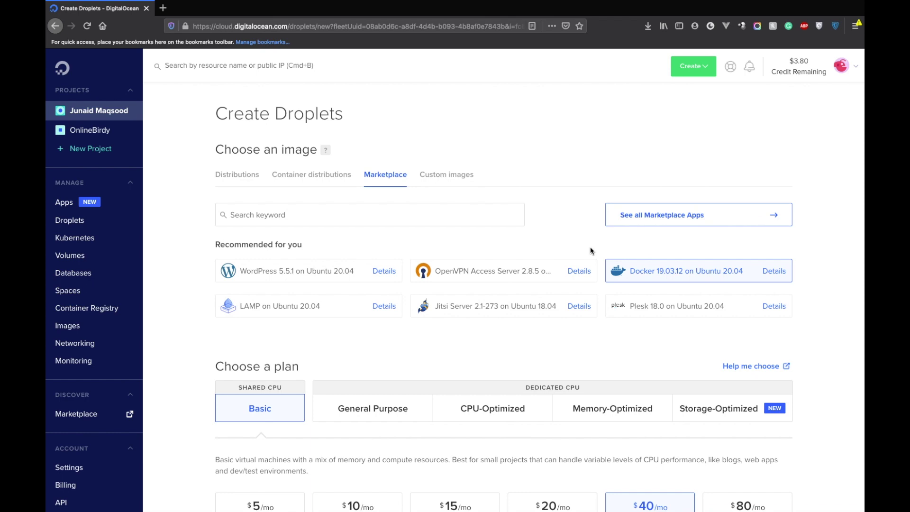
pyautogui.scroll(-20, 271, 407)
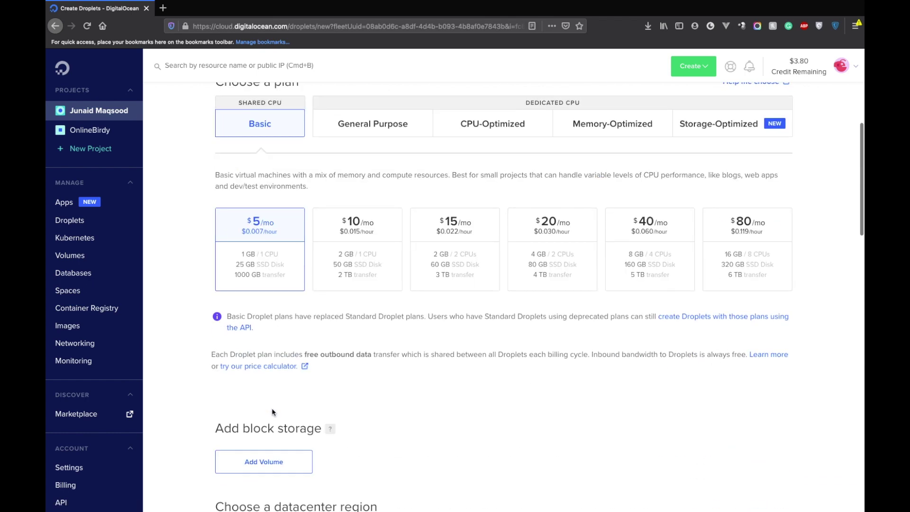
pyautogui.scroll(2, 258, 343)
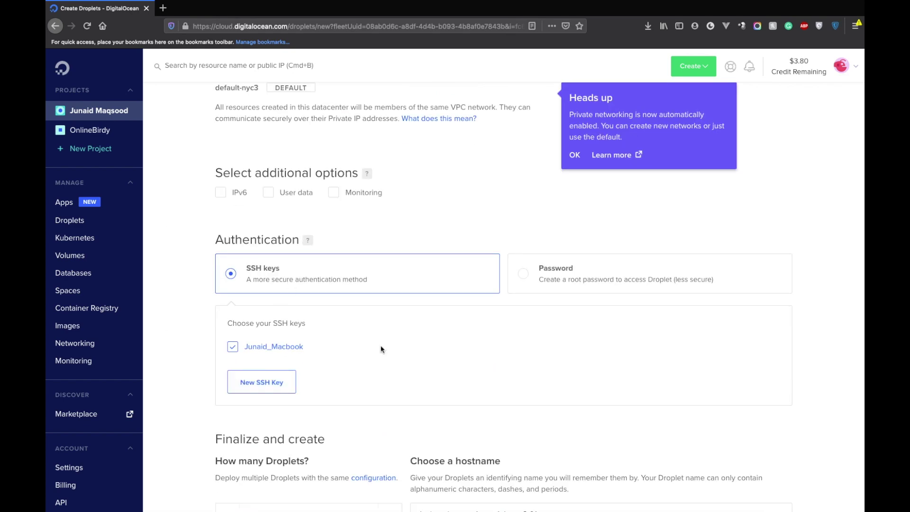
pyautogui.scroll(-6, 259, 342)
# Create the droplet with hostname docker-test-reloadly and copy its IPv4 address
pyautogui.tripleClick(474, 228)
pyautogui.write('docker-test-reloadly')
pyautogui.scroll(-2, 442, 413)
pyautogui.click(442, 410)
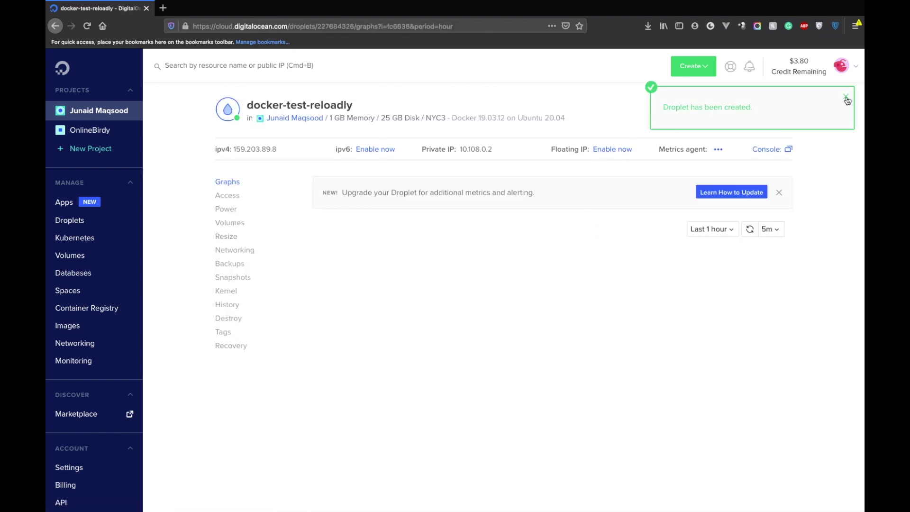
pyautogui.click(847, 99)
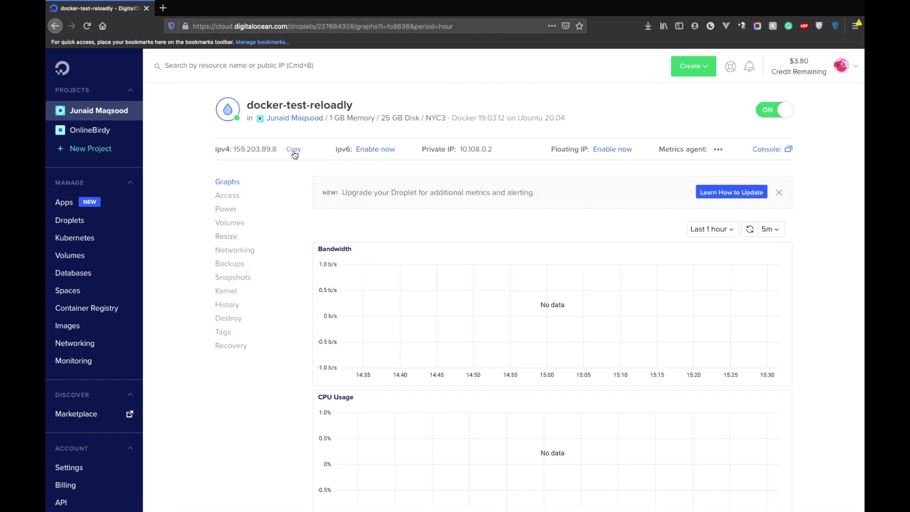
pyautogui.click(293, 150)
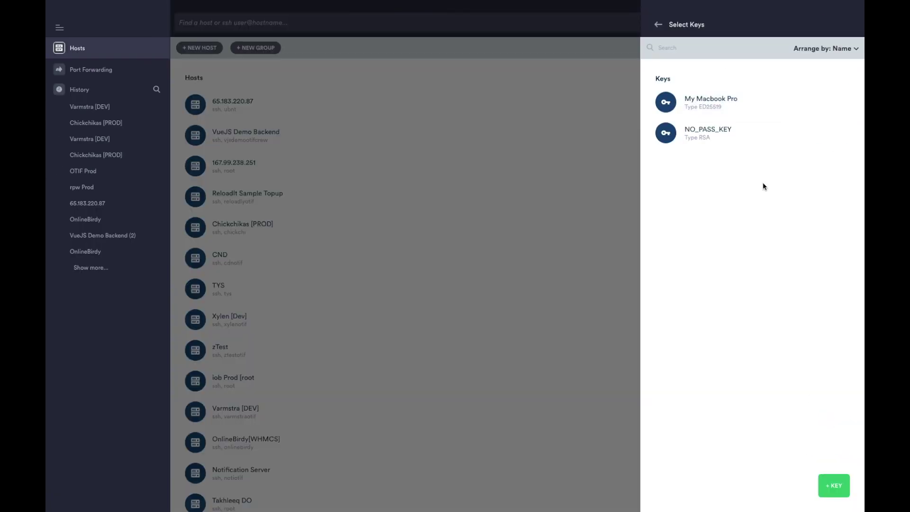
# Save the droplet host with the My Macbook Pro key and connect as root
pyautogui.click(697, 100)
pyautogui.click(835, 27)
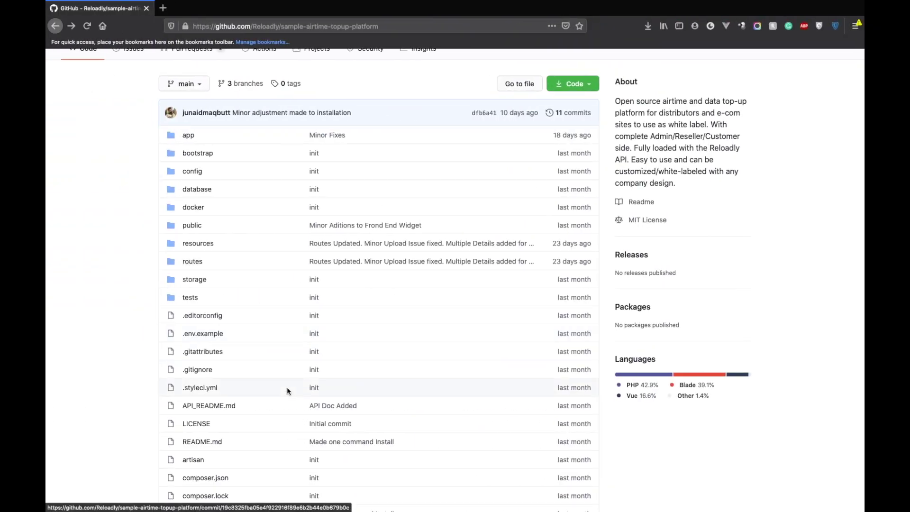
pyautogui.scroll(-8, 286, 386)
pyautogui.scroll(-4, 287, 388)
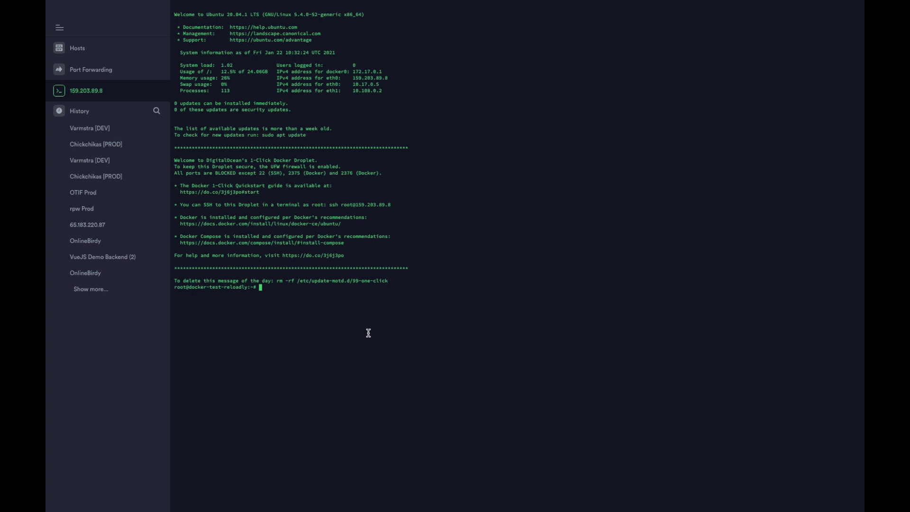
# Check for make, install it with apt install make, and clear the terminal
pyautogui.write('make')
pyautogui.press('Return')
pyautogui.write('apt ')
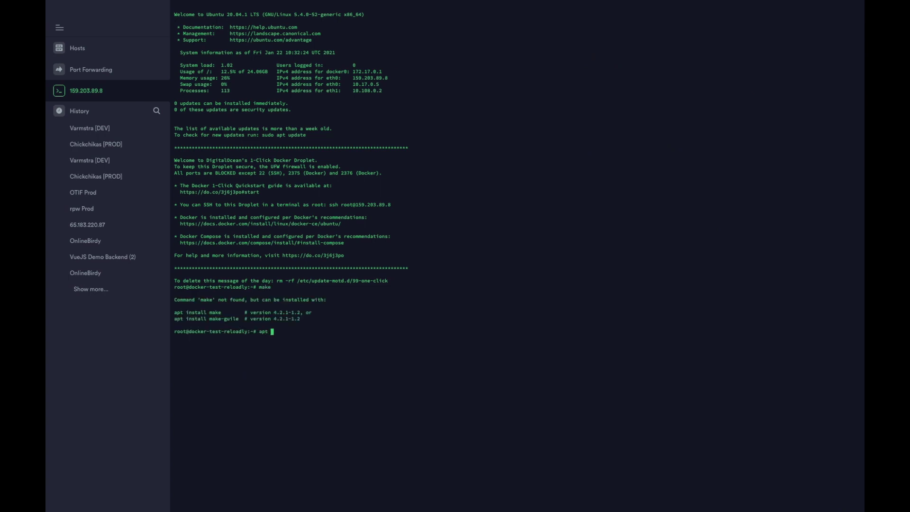
pyautogui.write('install make')
pyautogui.press('Return')
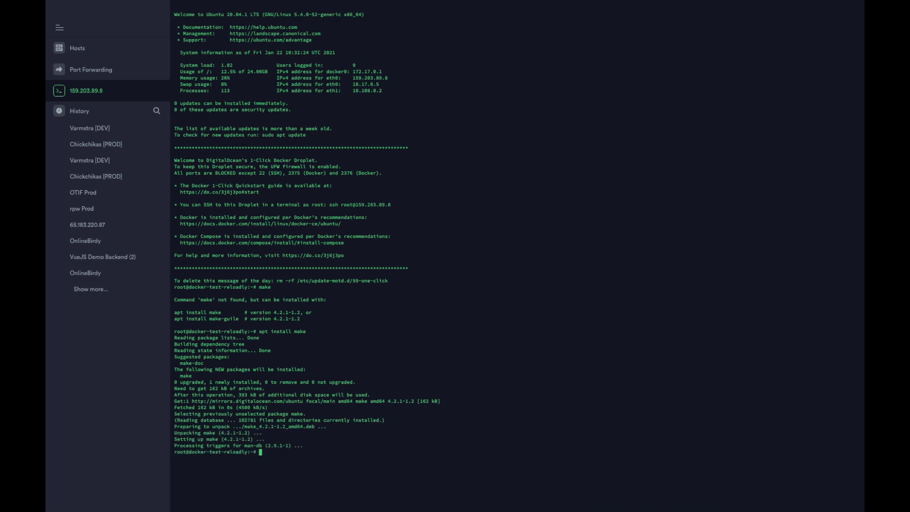
pyautogui.hotkey('ctrl', 'l')
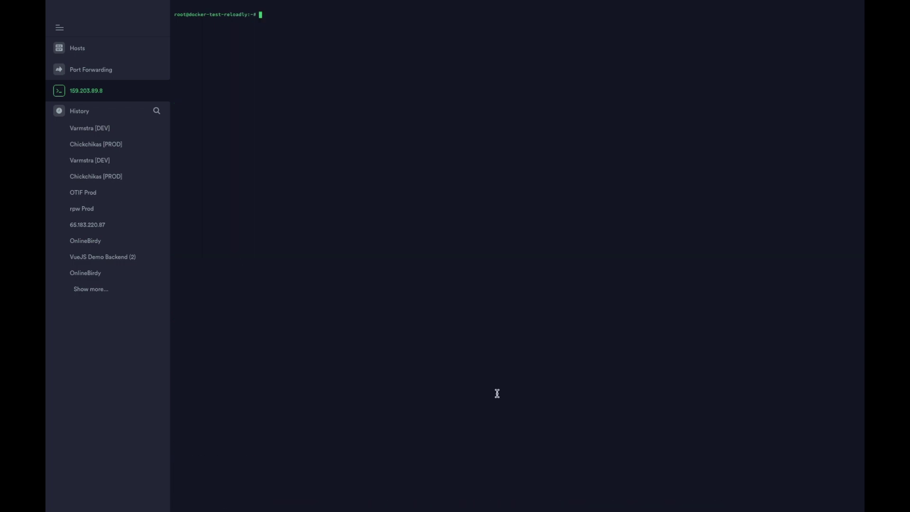
pyautogui.hotkey('ctrl', 'Left')
# Find the one-line git clone install command in the README's installation section
pyautogui.scroll(-4, 284, 397)
pyautogui.scroll(2, 284, 397)
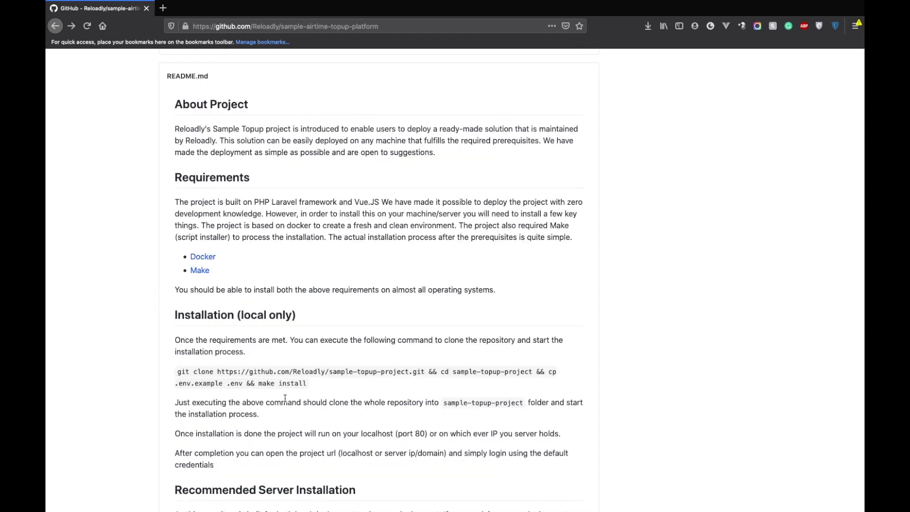
pyautogui.scroll(-3, 285, 399)
pyautogui.scroll(2, 285, 398)
pyautogui.moveTo(173, 260); pyautogui.dragTo(304, 261)
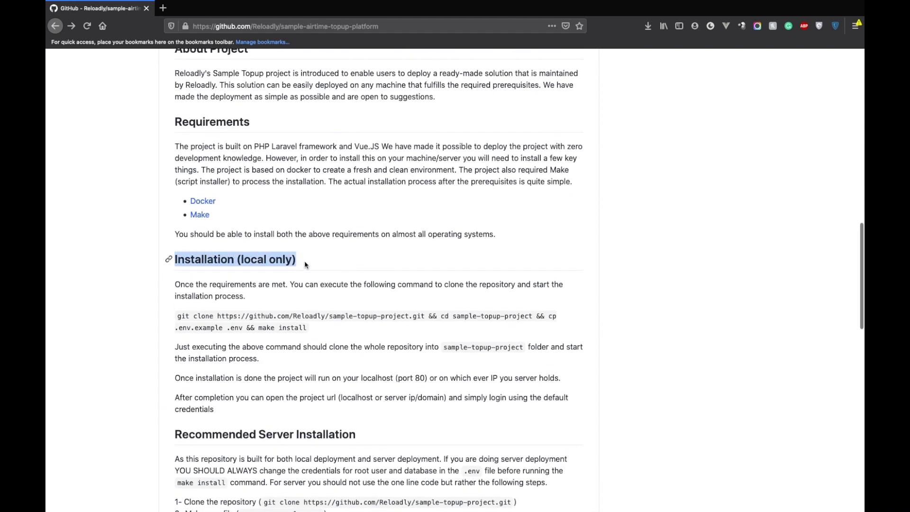
pyautogui.click(201, 285)
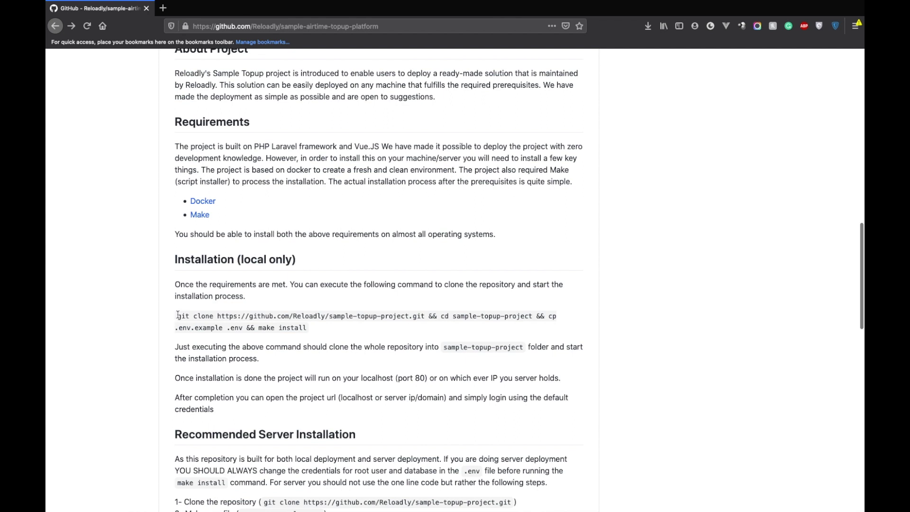
pyautogui.moveTo(176, 316); pyautogui.dragTo(321, 328)
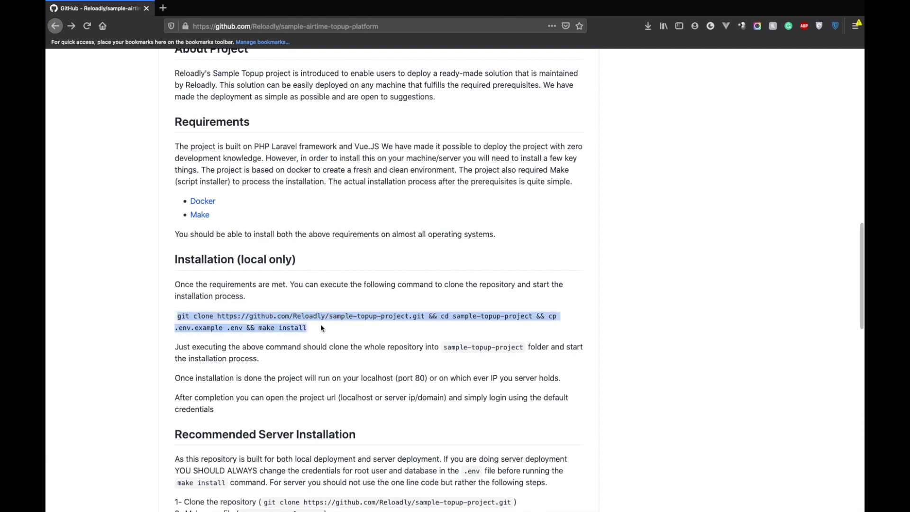
pyautogui.click(179, 318)
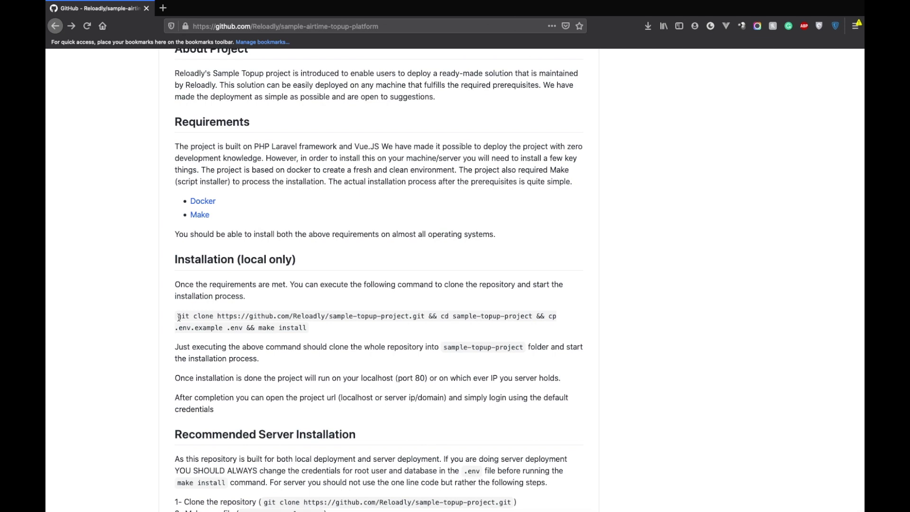
# Locate the Recommended Server Installation steps and reload the README for the updated instructions
pyautogui.scroll(-2, 179, 318)
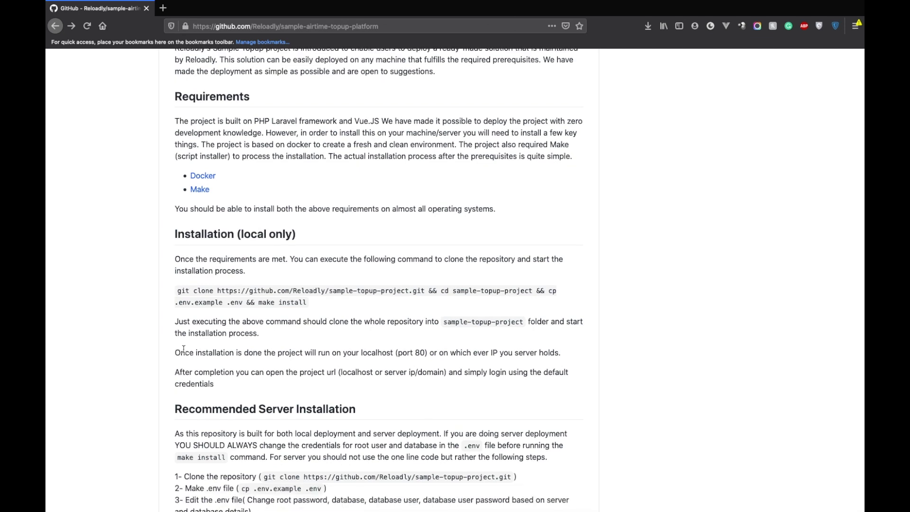
pyautogui.scroll(1, 183, 350)
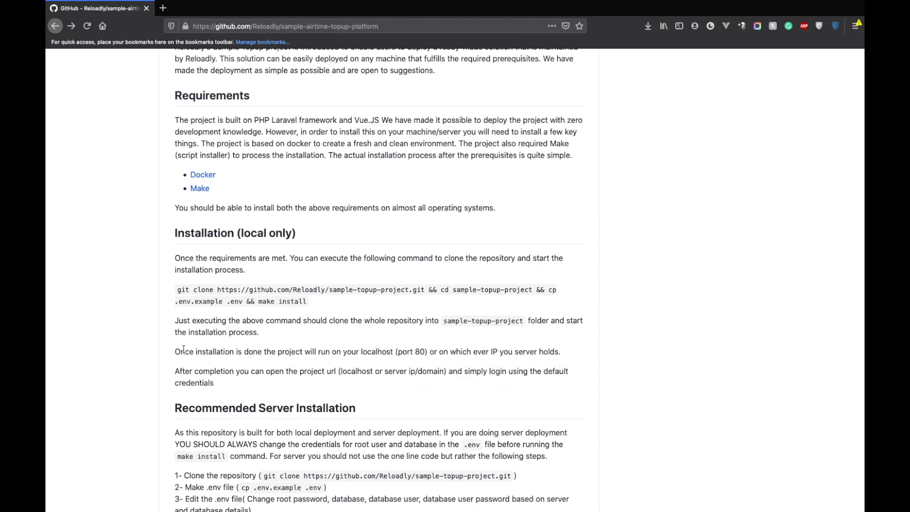
pyautogui.moveTo(181, 290)
pyautogui.mouseDown()
pyautogui.moveTo(314, 291)
pyautogui.moveTo(308, 301)
pyautogui.mouseUp()
pyautogui.click(305, 298)
pyautogui.scroll(-1, 305, 299)
pyautogui.scroll(-3, 305, 299)
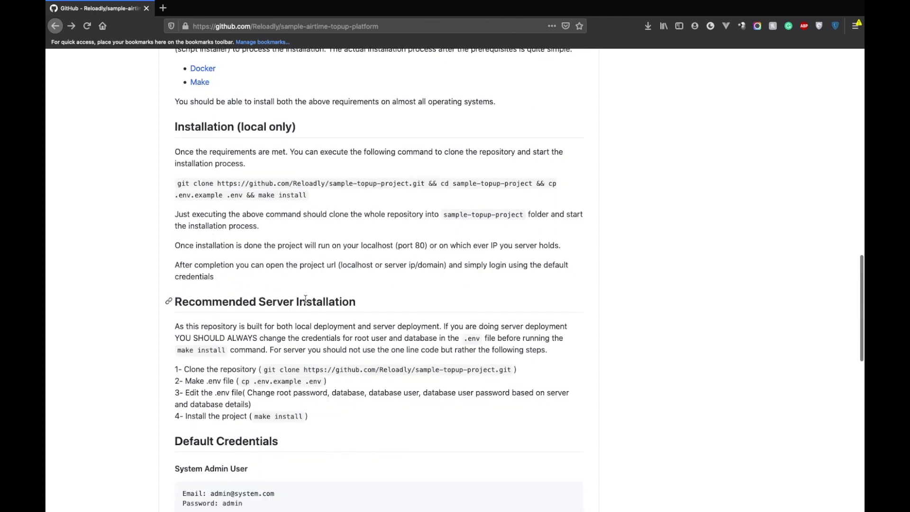
pyautogui.moveTo(176, 302); pyautogui.dragTo(367, 306)
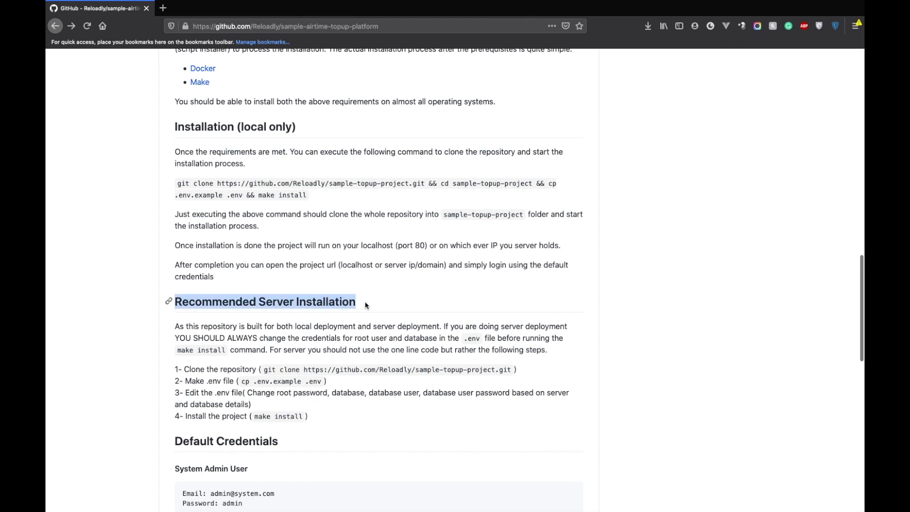
pyautogui.click(366, 304)
pyautogui.scroll(-3, 366, 305)
pyautogui.press('super+r')
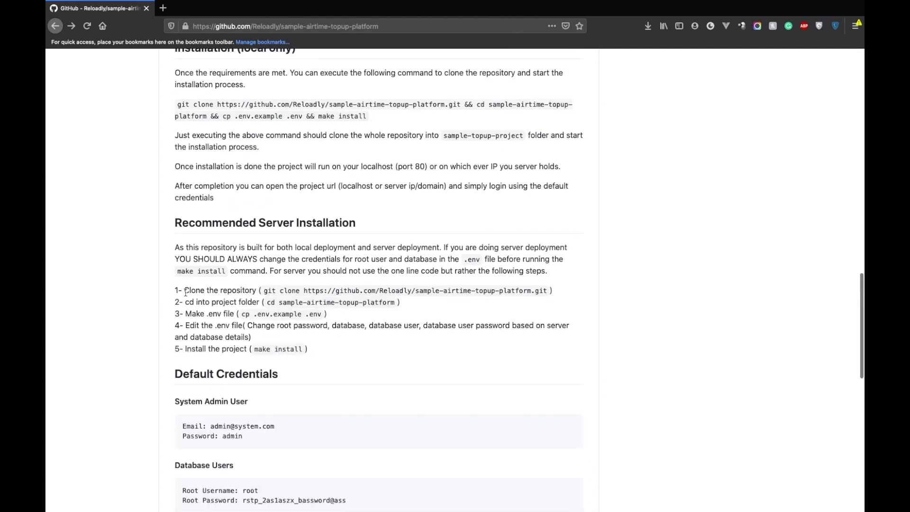
pyautogui.moveTo(185, 290); pyautogui.dragTo(398, 291)
pyautogui.click(256, 291)
# Clone the sample-airtime-topup-platform repository onto the droplet using the README's git clone command
pyautogui.keyDown('shift'); pyautogui.click(548, 294); pyautogui.keyUp('shift')
pyautogui.press('super+c')
pyautogui.press('super+Tab')
pyautogui.press('super+v')
pyautogui.press('Return')
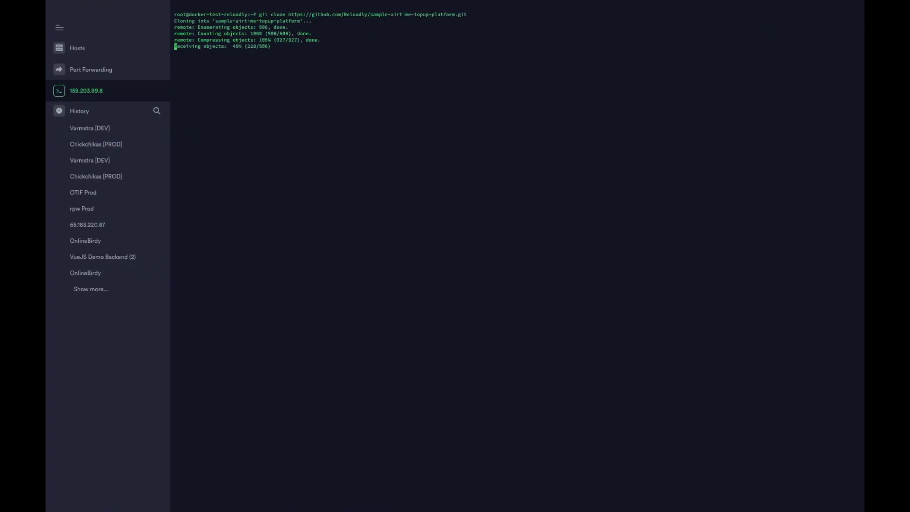
pyautogui.press('super+Tab')
# Change into the sample-airtime-topup-platform folder using the README's cd command
pyautogui.moveTo(266, 304); pyautogui.dragTo(399, 309)
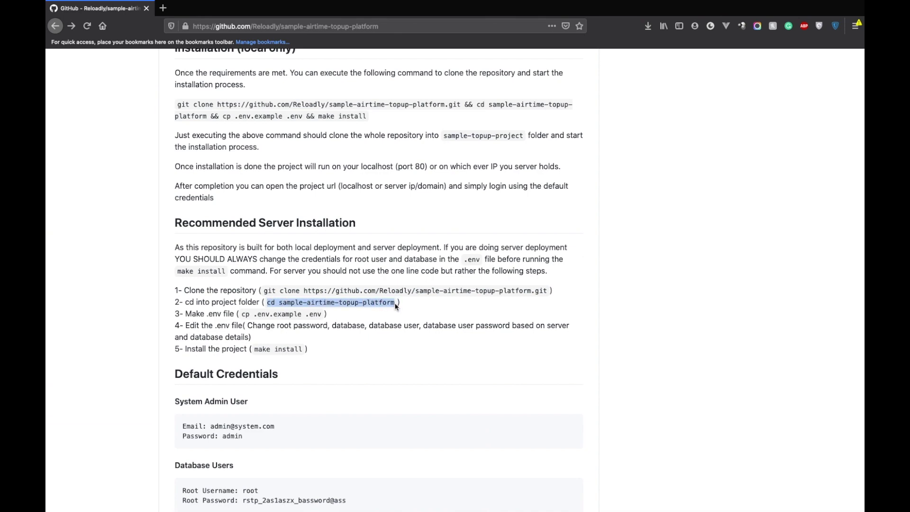
pyautogui.press('super+c')
pyautogui.press('super+Tab')
pyautogui.press('super+v')
pyautogui.press('Return')
pyautogui.press('super+Tab')
# Create the .env file with cp .env.example .env
pyautogui.moveTo(208, 314); pyautogui.dragTo(221, 315)
pyautogui.click(207, 314)
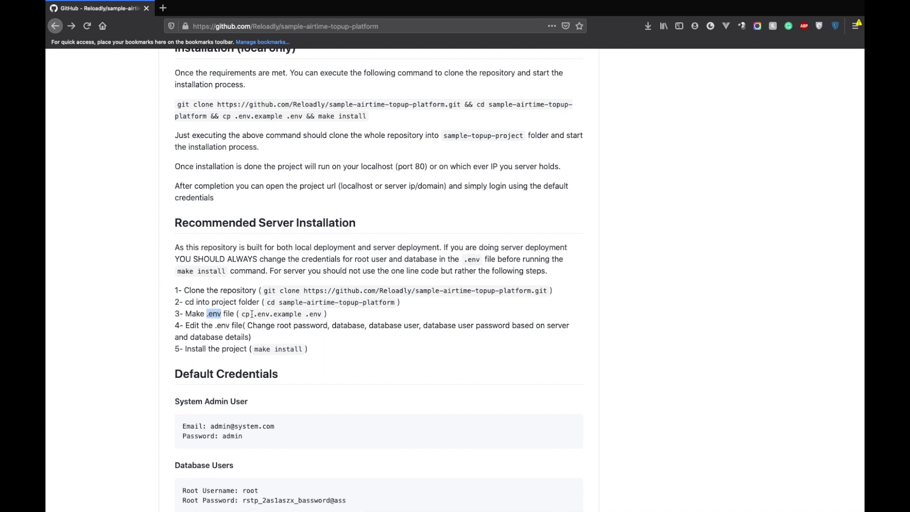
pyautogui.moveTo(241, 314); pyautogui.dragTo(323, 318)
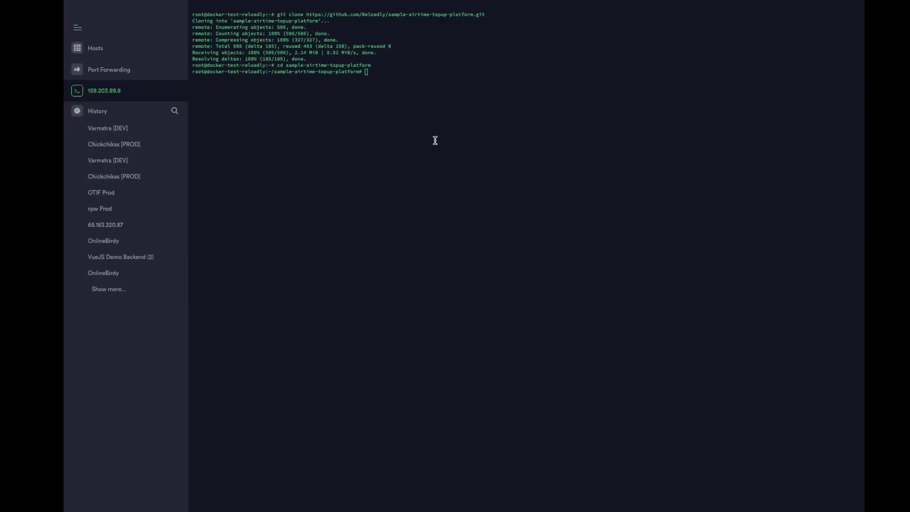
pyautogui.hotkey('ctrl', 'v')
pyautogui.press('Return')
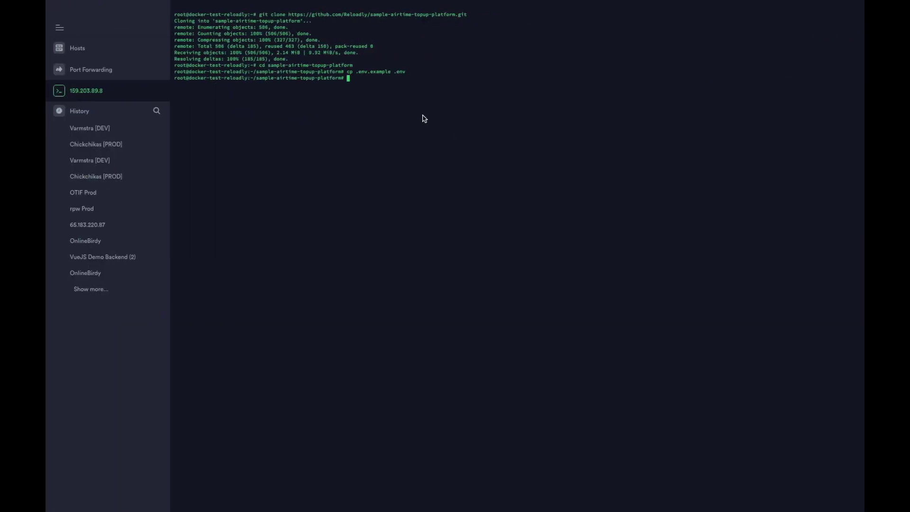
# List the folder with ls and ls -la, then check README step 4 on editing .env
pyautogui.write('ls')
pyautogui.press('Return')
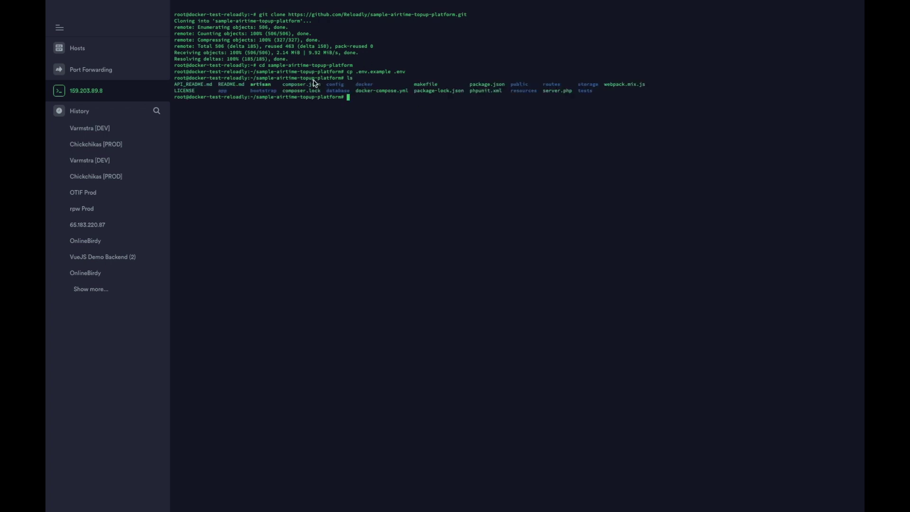
pyautogui.write('ls -la')
pyautogui.press('Return')
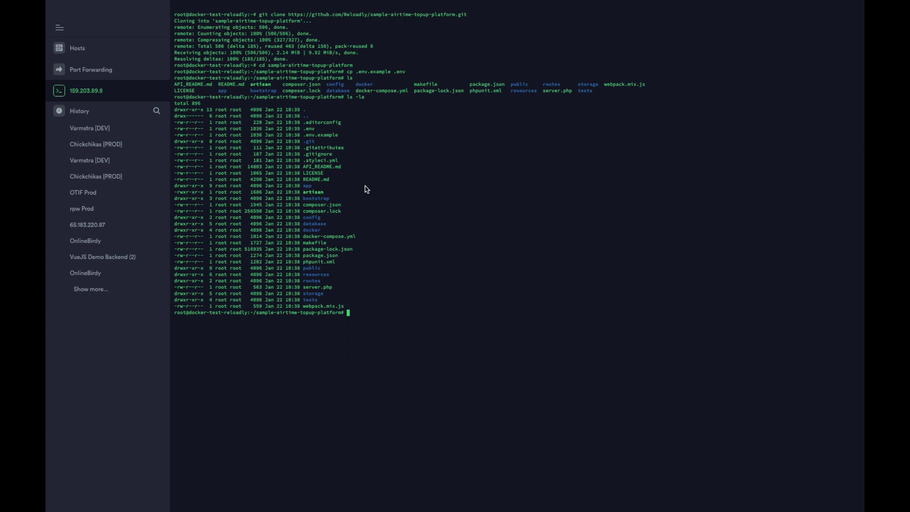
pyautogui.hotkey('alt', 'Tab')
pyautogui.moveTo(184, 326); pyautogui.dragTo(362, 325)
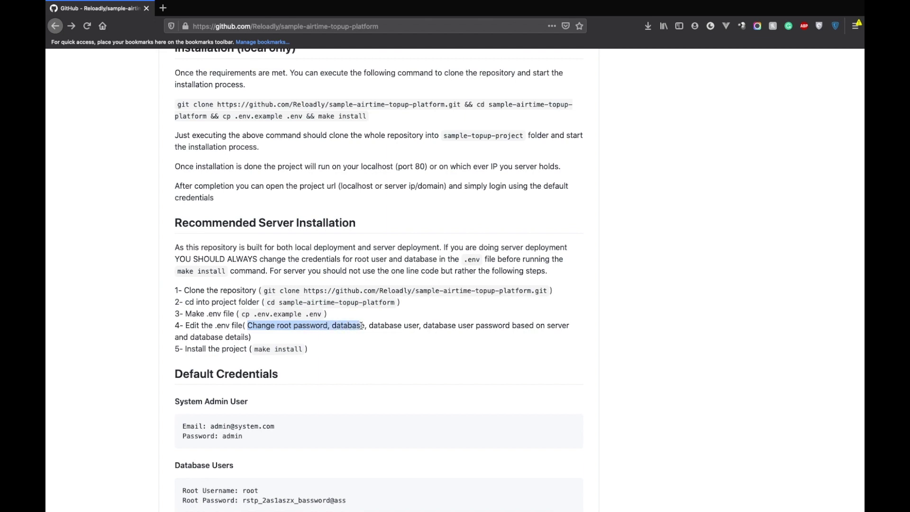
pyautogui.click(362, 325)
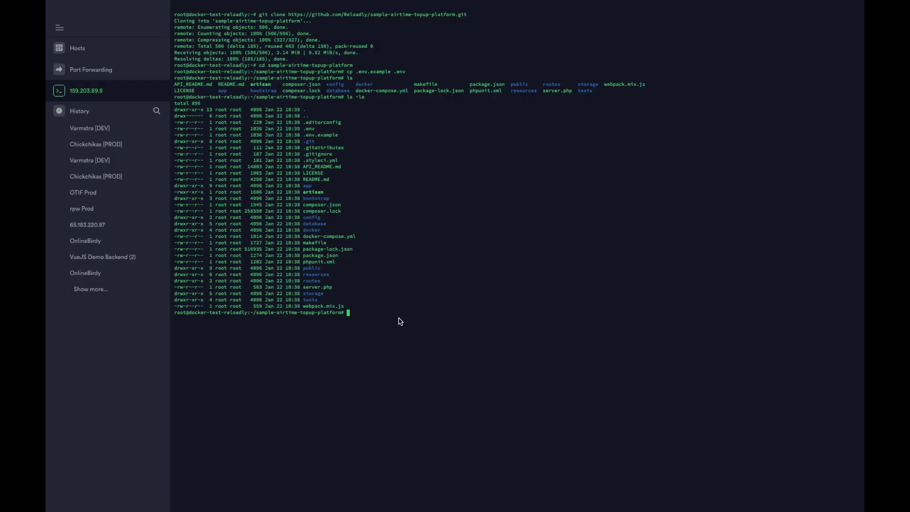
# Open .env in nano and set APP_NAME to "Sample Topup" and APP_ENV to production
pyautogui.write('nano .env')
pyautogui.press('Return')
pyautogui.press('End')
pyautogui.press('BackSpace')
pyautogui.press('BackSpace')
pyautogui.press('BackSpace')
pyautogui.press('BackSpace')
pyautogui.press('BackSpace')
pyautogui.press('BackSpace')
pyautogui.press('BackSpace')
pyautogui.press('BackSpace')
pyautogui.press('BackSpace')
pyautogui.press('BackSpace')
pyautogui.press('BackSpace')
pyautogui.press('BackSpace')
pyautogui.press('BackSpace')
pyautogui.press('BackSpace')
pyautogui.press('BackSpace')
pyautogui.press('BackSpace')
pyautogui.press('BackSpace')
pyautogui.press('BackSpace')
pyautogui.press('BackSpace')
pyautogui.press('BackSpace')
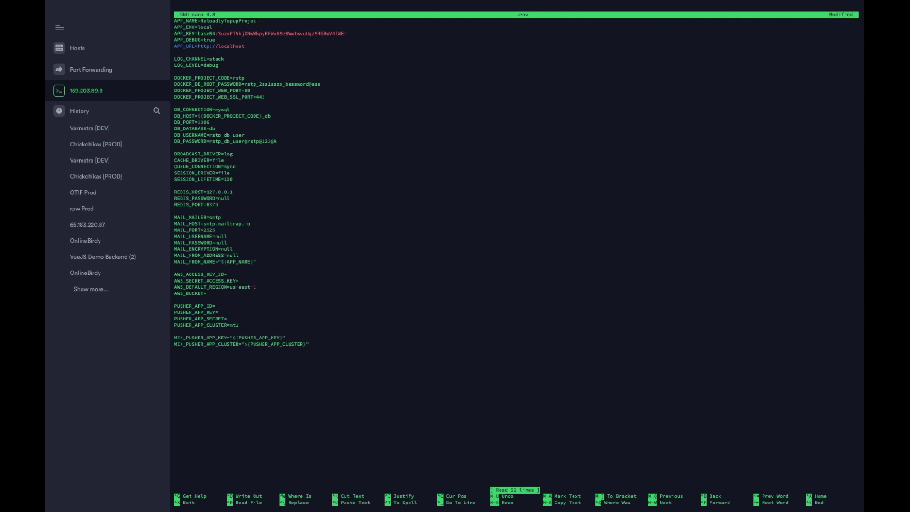
pyautogui.write('"Samp')
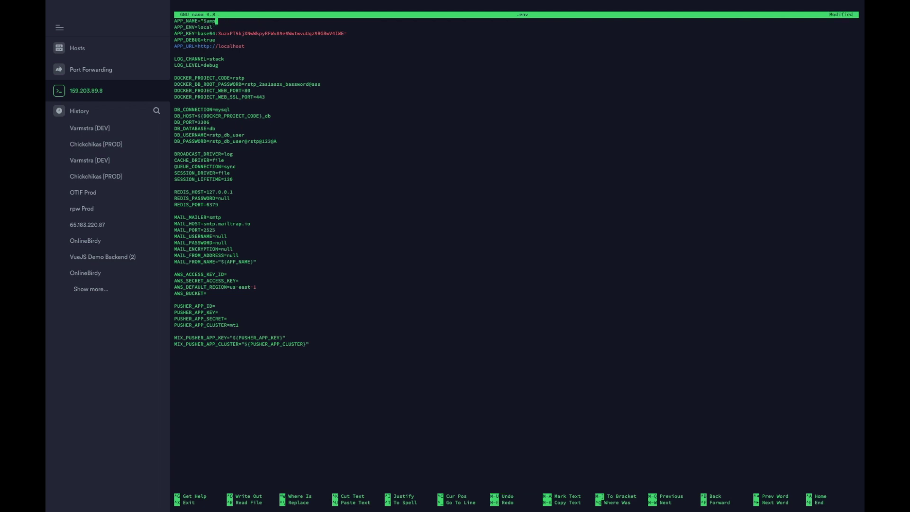
pyautogui.write('le Topup"')
pyautogui.press('Down')
pyautogui.press('BackSpace')
pyautogui.press('BackSpace')
pyautogui.press('BackSpace')
pyautogui.press('BackSpace')
pyautogui.press('BackSpace')
pyautogui.write('production')
pyautogui.press('Down')
pyautogui.press('Down')
# Set APP_URL to the droplet IP 159.203.89.8
pyautogui.press('Down')
pyautogui.press('Right')
pyautogui.press('Right')
pyautogui.press('Right')
pyautogui.press('Right')
pyautogui.press('Right')
pyautogui.press('Right')
pyautogui.press('BackSpace')
pyautogui.press('BackSpace')
pyautogui.press('BackSpace')
pyautogui.press('BackSpace')
pyautogui.press('BackSpace')
pyautogui.press('BackSpace')
pyautogui.press('BackSpace')
pyautogui.press('BackSpace')
pyautogui.press('BackSpace')
pyautogui.hotkey('ctrl', 'Right')
pyautogui.click(292, 150)
pyautogui.hotkey('ctrl', 'Left')
pyautogui.press('super+v')
pyautogui.press('Down')
pyautogui.press('Down')
pyautogui.press('Down')
pyautogui.press('Down')
pyautogui.press('Down')
pyautogui.press('Down')
pyautogui.press('Right')
pyautogui.press('Right')
pyautogui.press('Right')
pyautogui.press('Right')
pyautogui.press('Right')
pyautogui.press('Right')
pyautogui.press('Right')
pyautogui.press('Right')
pyautogui.press('Right')
pyautogui.press('Right')
pyautogui.press('Right')
pyautogui.press('Right')
pyautogui.press('Right')
pyautogui.press('Right')
pyautogui.press('Right')
pyautogui.press('Right')
pyautogui.press('Right')
pyautogui.press('Right')
pyautogui.press('Right')
pyautogui.press('Right')
pyautogui.press('Right')
pyautogui.press('Right')
pyautogui.press('Right')
pyautogui.press('Right')
pyautogui.press('Right')
pyautogui.press('Right')
pyautogui.press('BackSpace')
pyautogui.press('BackSpace')
pyautogui.press('BackSpace')
pyautogui.press('BackSpace')
pyautogui.press('BackSpace')
pyautogui.press('BackSpace')
pyautogui.press('BackSpace')
pyautogui.press('BackSpace')
pyautogui.press('BackSpace')
pyautogui.press('BackSpace')
pyautogui.press('BackSpace')
pyautogui.press('BackSpace')
pyautogui.press('BackSpace')
pyautogui.press('BackSpace')
pyautogui.press('BackSpace')
pyautogui.press('BackSpace')
pyautogui.press('BackSpace')
pyautogui.press('BackSpace')
# Replace the root database password and set DB_DATABASE to my_database
pyautogui.press('BackSpace')
pyautogui.press('BackSpace')
pyautogui.press('BackSpace')
pyautogui.press('BackSpace')
pyautogui.press('BackSpace')
pyautogui.press('BackSpace')
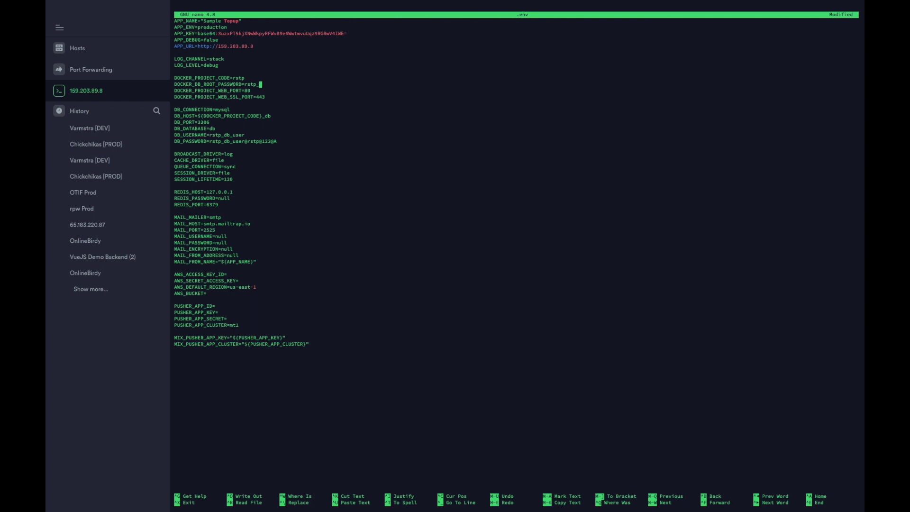
pyautogui.press('BackSpace')
pyautogui.press('BackSpace')
pyautogui.press('Down')
pyautogui.press('Down')
pyautogui.press('Down')
pyautogui.press('Down')
pyautogui.press('Down')
pyautogui.press('Down')
pyautogui.press('Down')
pyautogui.press('BackSpace')
pyautogui.press('BackSpace')
pyautogui.press('Down')
pyautogui.press('BackSpace')
pyautogui.press('BackSpace')
pyautogui.press('BackSpace')
pyautogui.press('BackSpace')
pyautogui.press('BackSpace')
pyautogui.press('BackSpace')
pyautogui.press('BackSpace')
pyautogui.press('BackSpace')
pyautogui.press('BackSpace')
pyautogui.press('BackSpace')
# Set DB_USERNAME to my_database_user, enter a new DB_PASSWORD, and save .env
pyautogui.press('BackSpace')
pyautogui.press('BackSpace')
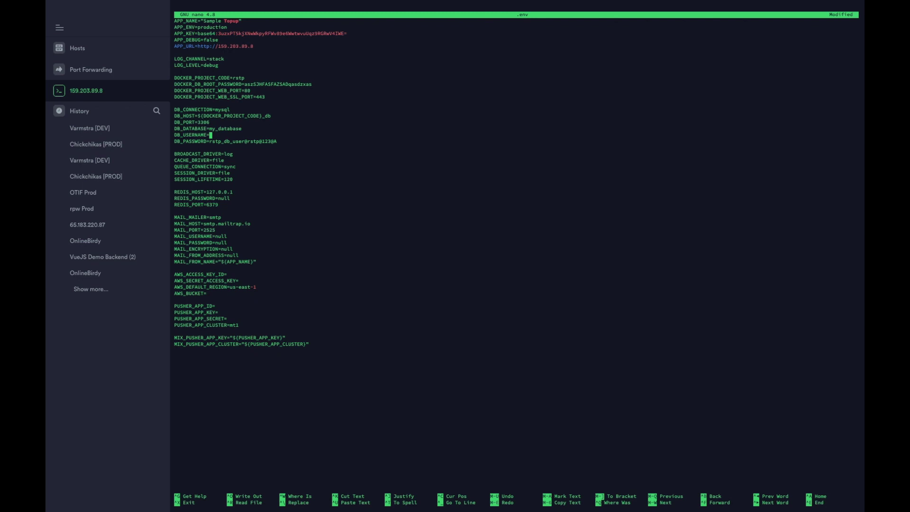
pyautogui.write('my_database_user')
pyautogui.press('Down')
pyautogui.press('Right')
pyautogui.press('Right')
pyautogui.press('Right')
pyautogui.press('Right')
pyautogui.press('Right')
pyautogui.press('Right')
pyautogui.press('Right')
pyautogui.press('Down')
pyautogui.press('Up')
pyautogui.press('BackSpace')
pyautogui.press('BackSpace')
pyautogui.press('BackSpace')
pyautogui.press('BackSpace')
pyautogui.press('BackSpace')
pyautogui.press('BackSpace')
pyautogui.press('BackSpace')
pyautogui.press('BackSpace')
pyautogui.press('BackSpace')
pyautogui.press('BackSpace')
pyautogui.press('BackSpace')
pyautogui.press('BackSpace')
pyautogui.press('BackSpace')
pyautogui.press('BackSpace')
pyautogui.press('BackSpace')
pyautogui.press('BackSpace')
pyautogui.press('BackSpace')
pyautogui.press('BackSpace')
pyautogui.press('BackSpace')
pyautogui.press('BackSpace')
pyautogui.press('BackSpace')
pyautogui.press('BackSpace')
pyautogui.press('BackSpace')
pyautogui.hotkey('ctrl', 'x')
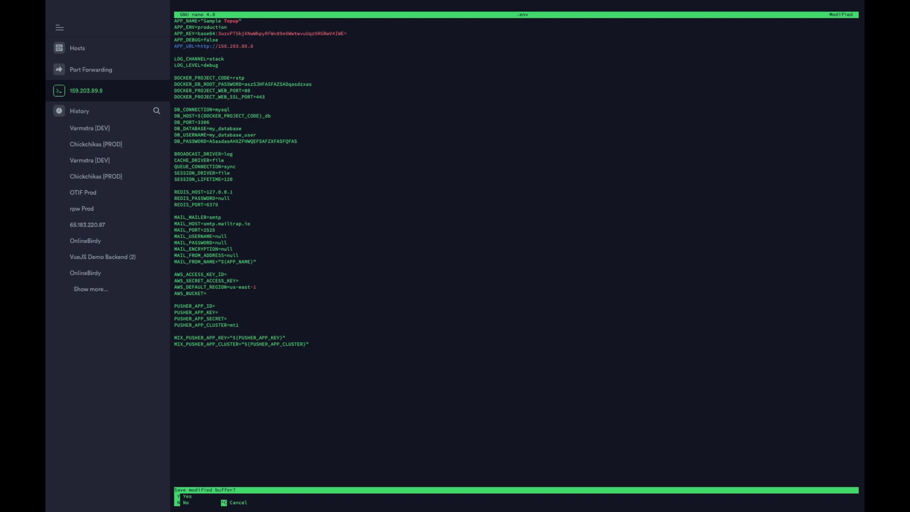
pyautogui.press('y')
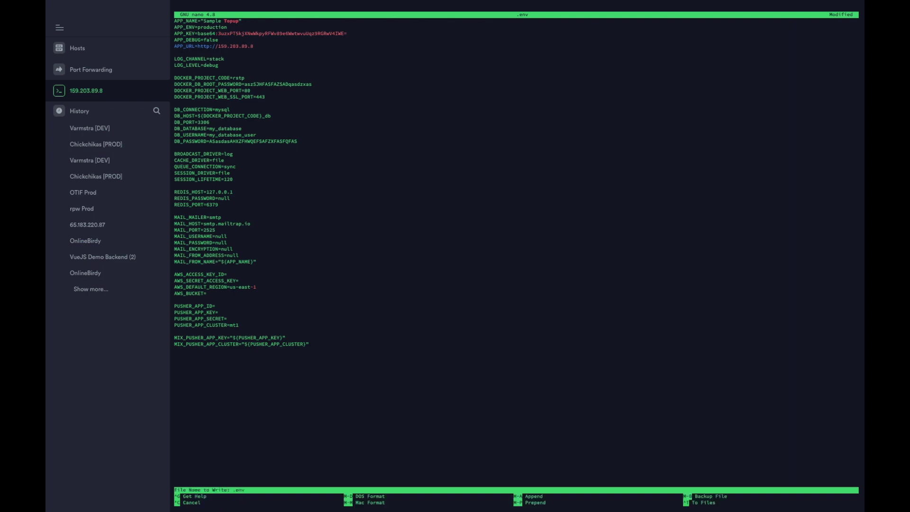
pyautogui.press('Return')
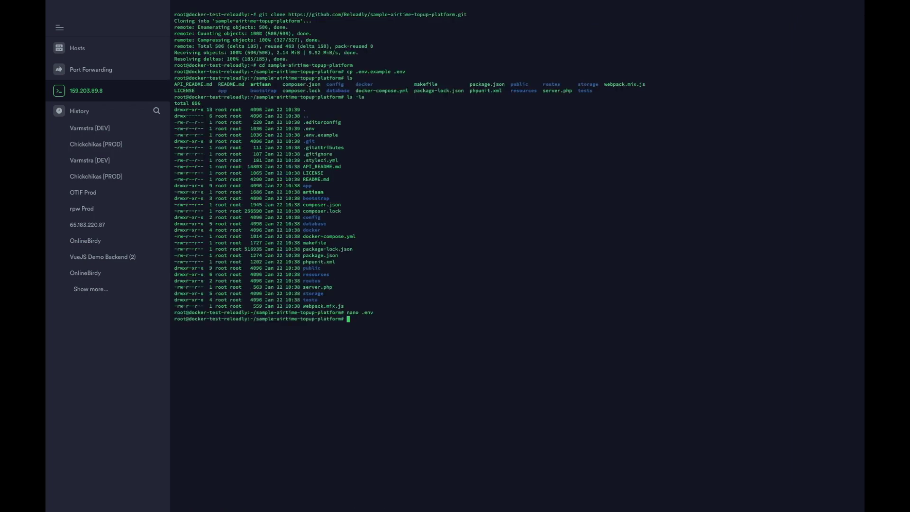
# Review README step 4 on editing .env, then look up step 5 for installing the project
pyautogui.press('super+Tab')
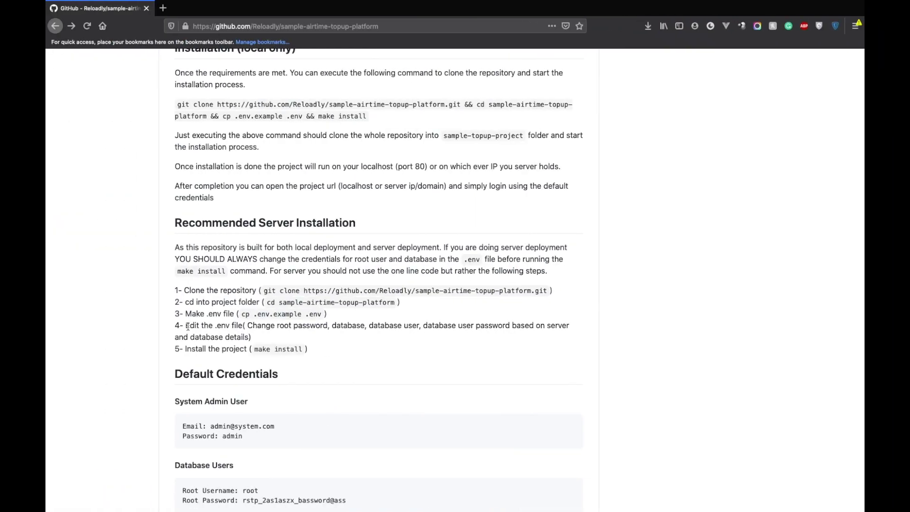
pyautogui.moveTo(188, 326); pyautogui.dragTo(264, 340)
pyautogui.click(264, 340)
pyautogui.press('super+Tab')
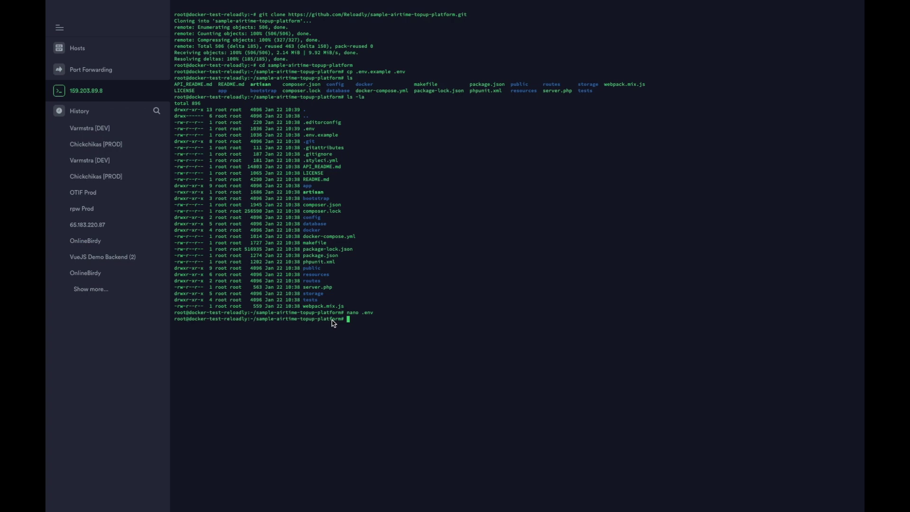
pyautogui.hotkey('ctrl', 'Left')
# Run make install from README step 5 on the droplet, migrating, seeding and syncing 147 countries
pyautogui.moveTo(254, 348); pyautogui.dragTo(305, 350)
pyautogui.hotkey('ctrl', 'Right')
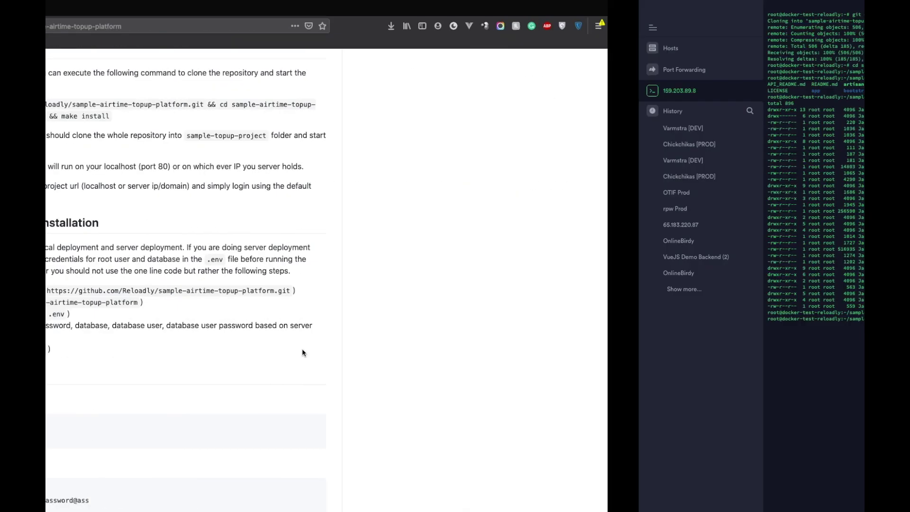
pyautogui.press('super+v')
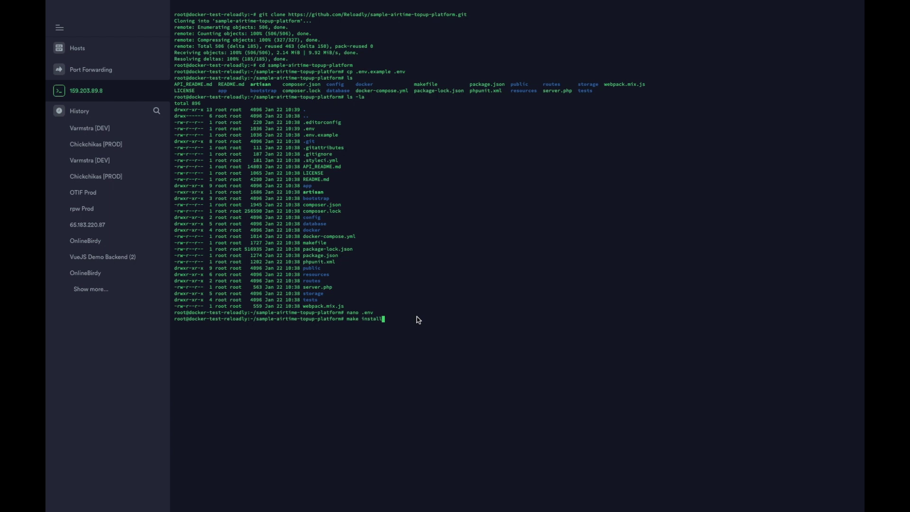
pyautogui.press('Return')
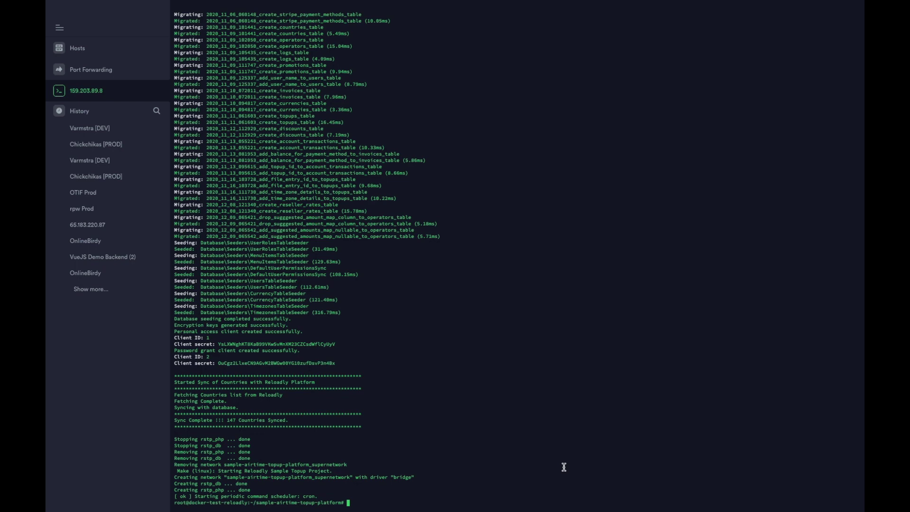
pyautogui.press('super+Tab')
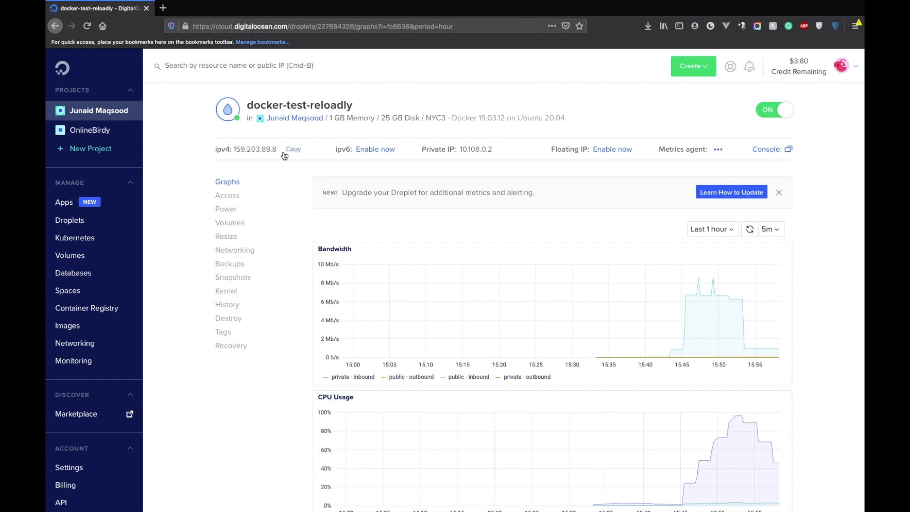
# Open the app at 159.203.89.8 in a new tab
pyautogui.click(294, 152)
pyautogui.click(164, 8)
pyautogui.press('super+v')
pyautogui.press('Return')
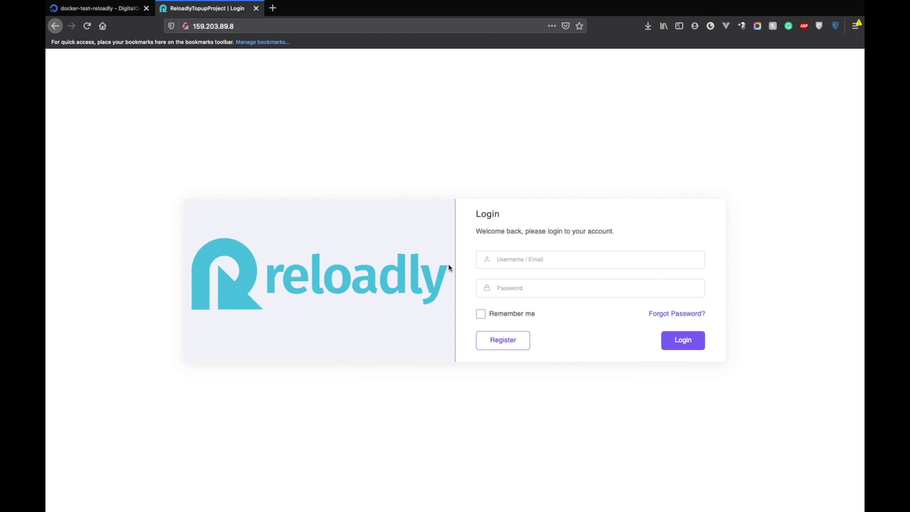
pyautogui.click(523, 262)
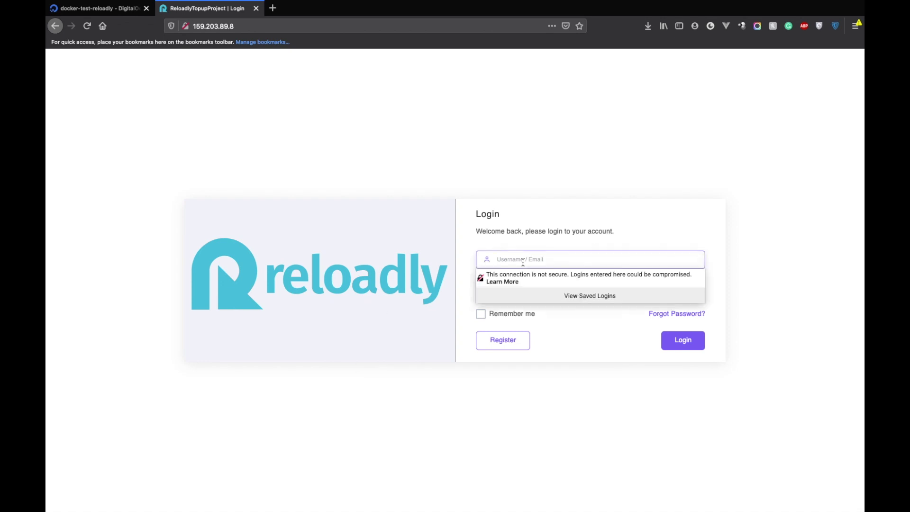
# Enter the README's default admin email into the login form's username field
pyautogui.hotkey('ctrl', 'Left')
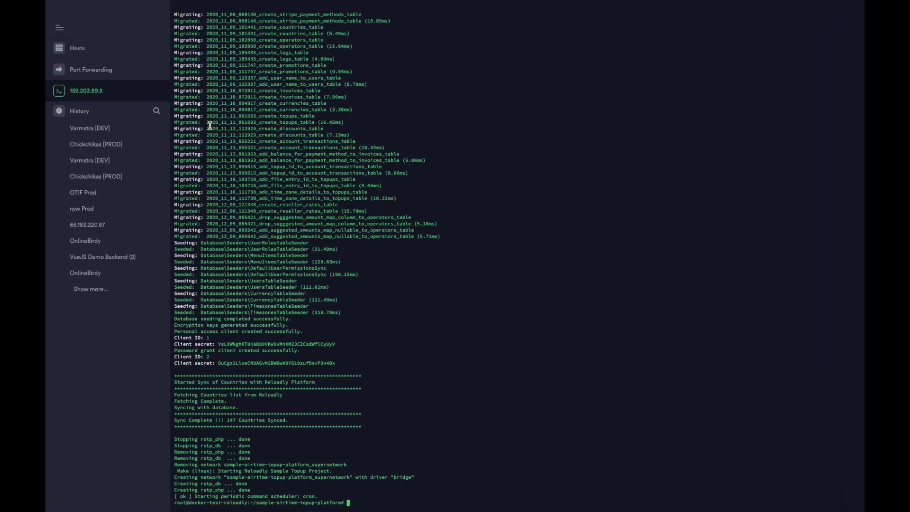
pyautogui.hotkey('ctrl', 'Left')
pyautogui.scroll(-5, 210, 125)
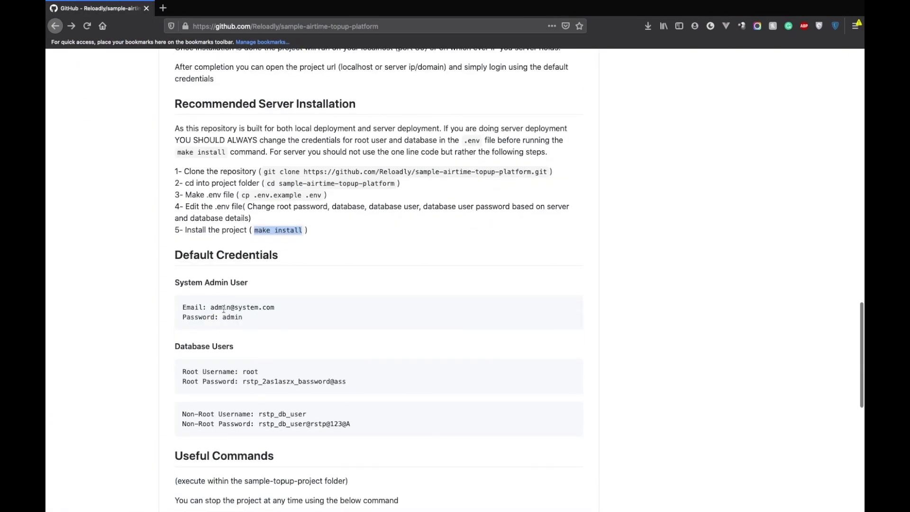
pyautogui.moveTo(211, 309); pyautogui.dragTo(275, 309)
pyautogui.hotkey('ctrl', 'Right')
pyautogui.hotkey('ctrl', 'Right')
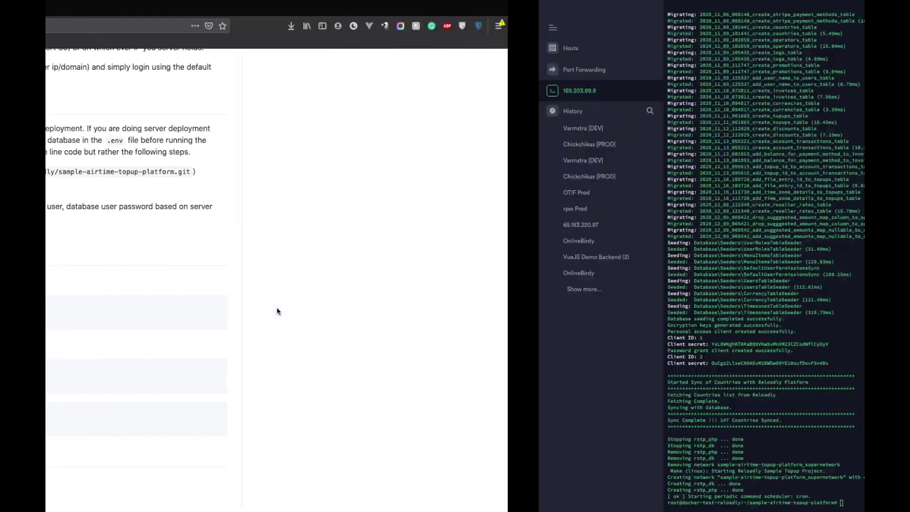
pyautogui.click(508, 260)
pyautogui.press('super+v')
# Enter the README's default admin password and log in
pyautogui.hotkey('ctrl', 'Left')
pyautogui.hotkey('ctrl', 'Left')
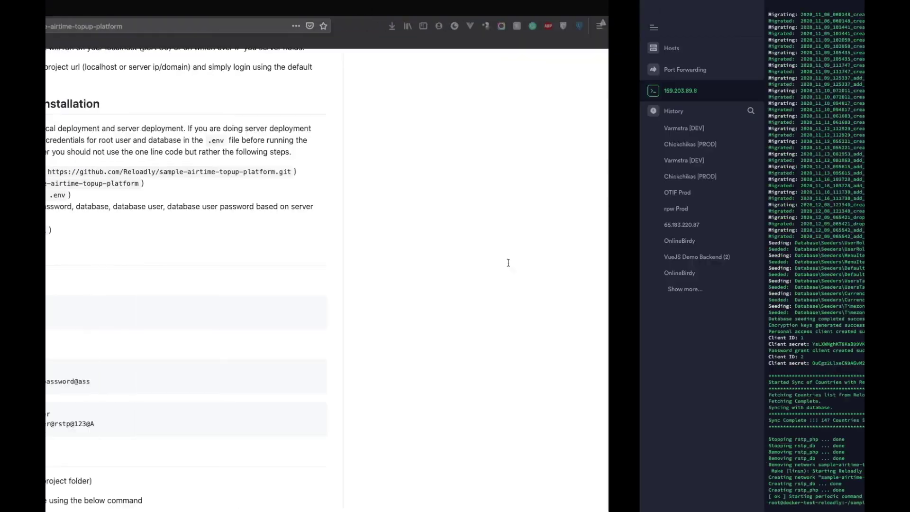
pyautogui.doubleClick(232, 317)
pyautogui.hotkey('ctrl', 'Right')
pyautogui.hotkey('ctrl', 'Right')
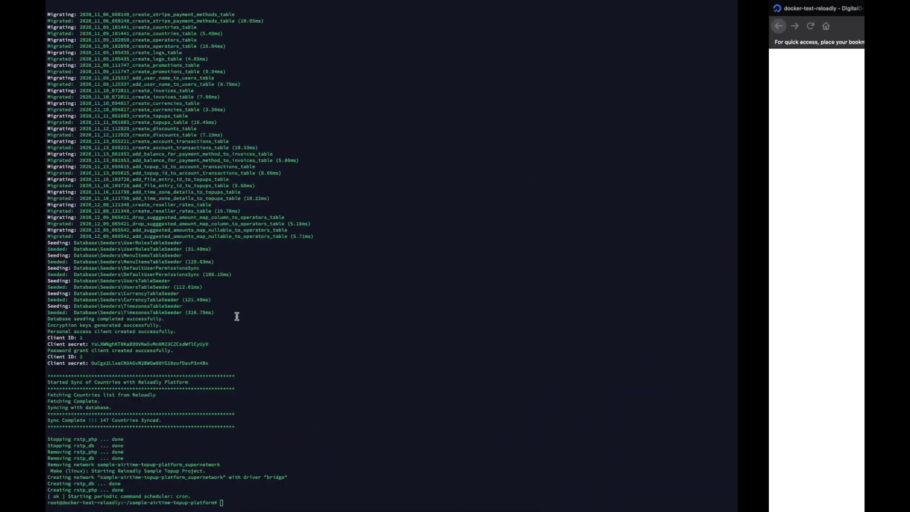
pyautogui.click(529, 286)
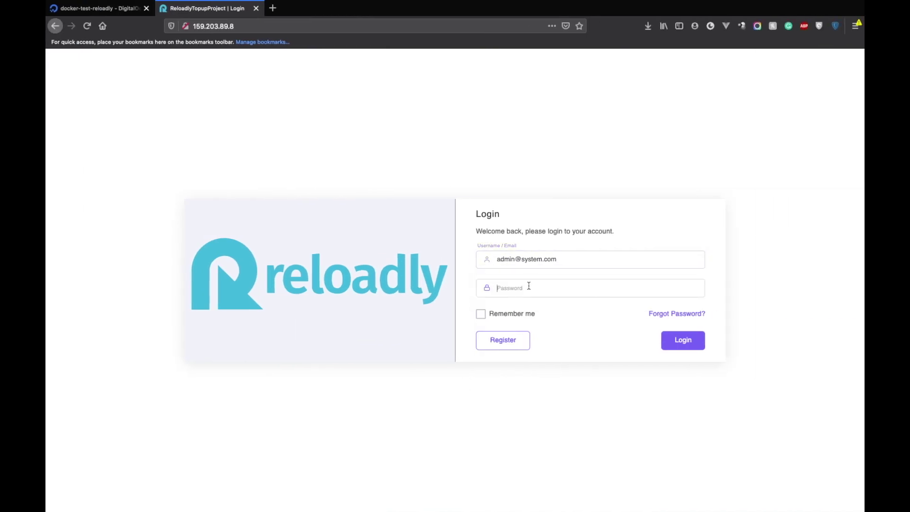
pyautogui.press('super+v')
pyautogui.click(683, 340)
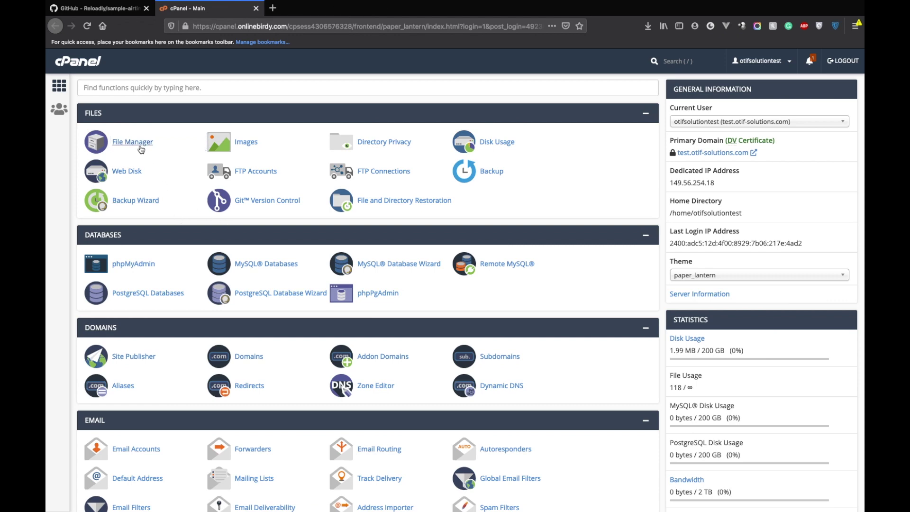
pyautogui.click(124, 143)
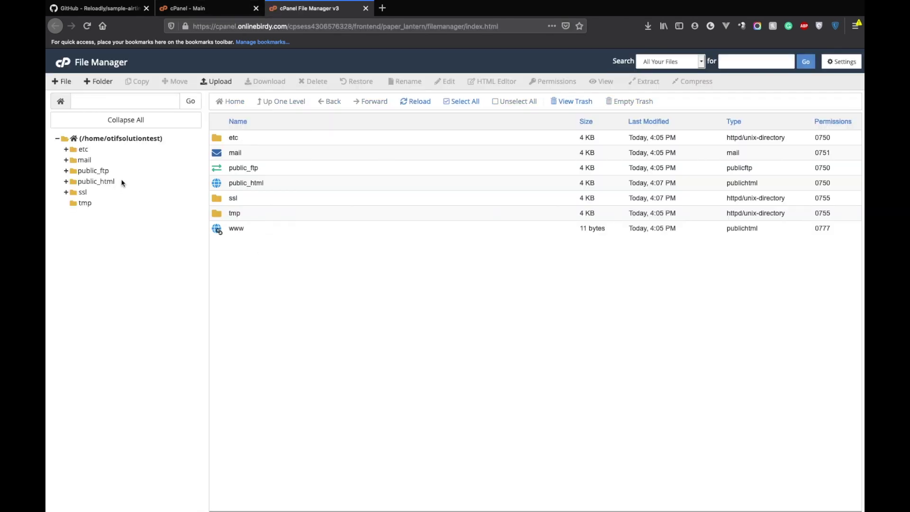
pyautogui.click(112, 181)
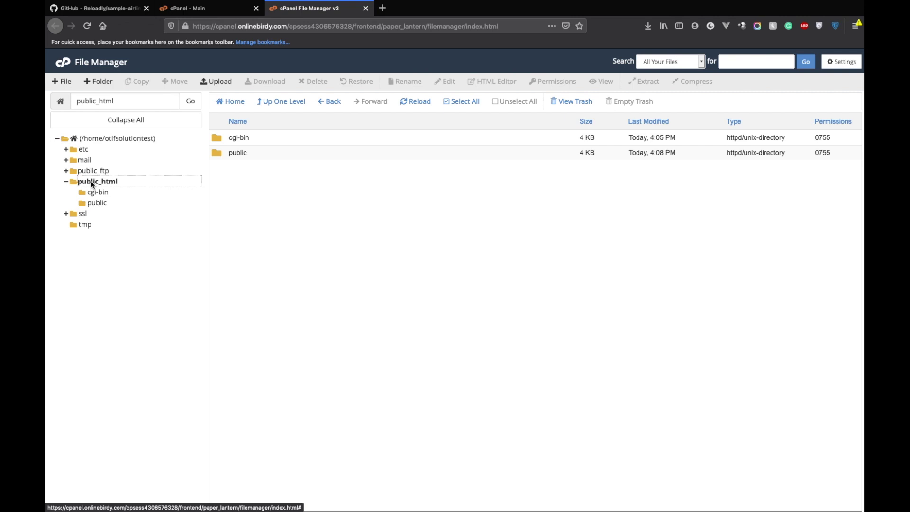
pyautogui.click(98, 202)
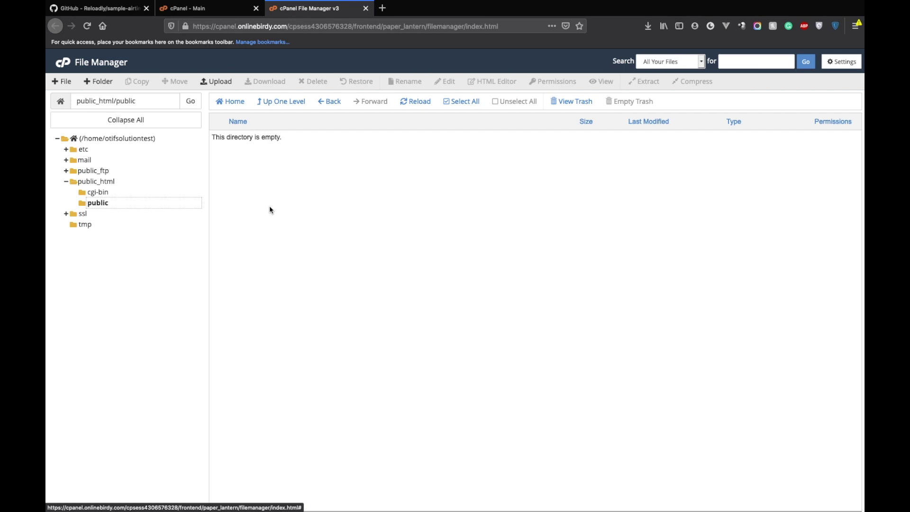
pyautogui.click(90, 185)
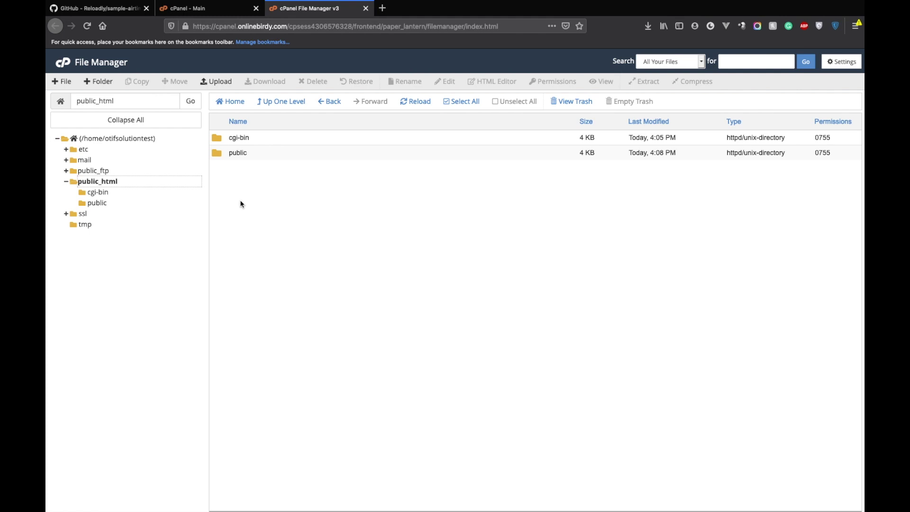
# View the primary domain test.otif-solutions.com, then open public_html/public in File Manager and find it empty
pyautogui.click(199, 9)
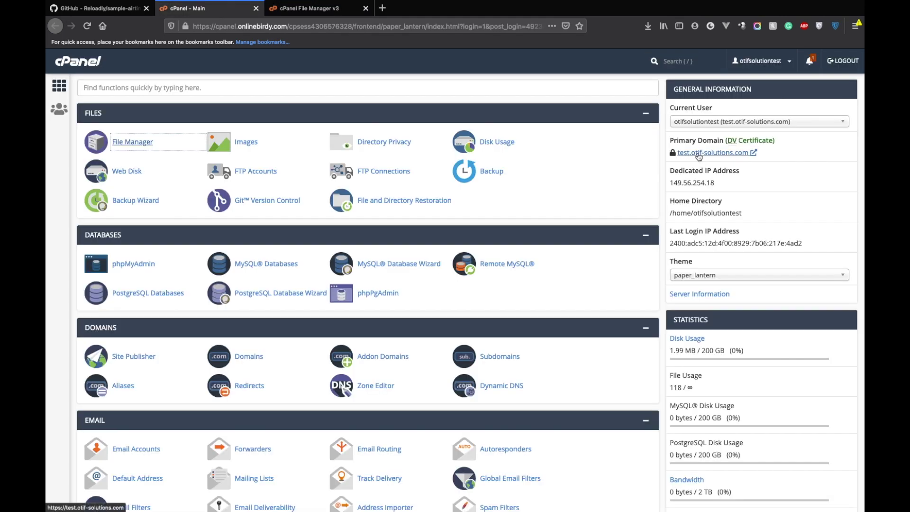
pyautogui.click(713, 152)
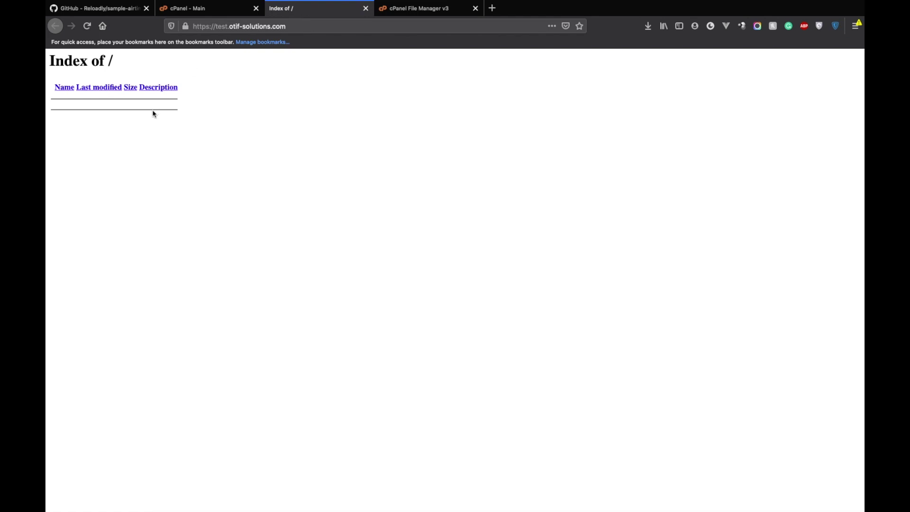
pyautogui.moveTo(47, 68); pyautogui.dragTo(252, 90)
pyautogui.click(225, 155)
pyautogui.click(396, 8)
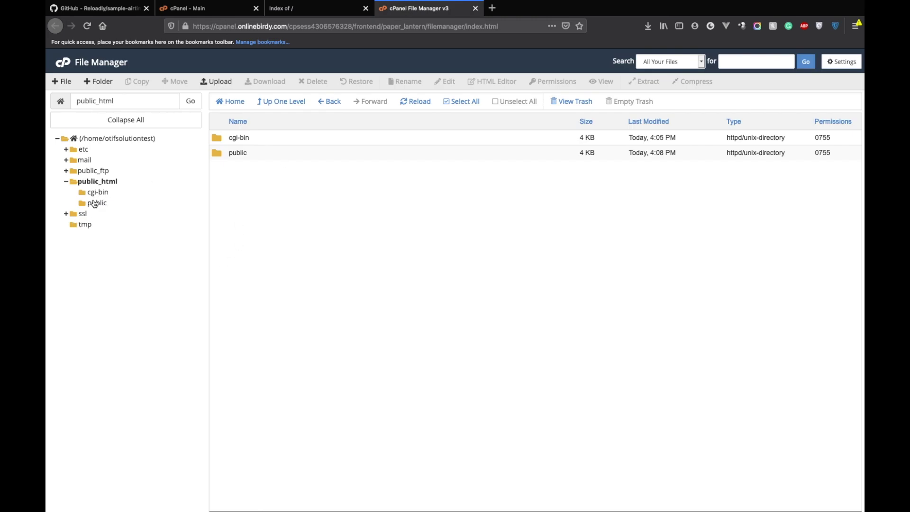
pyautogui.click(96, 203)
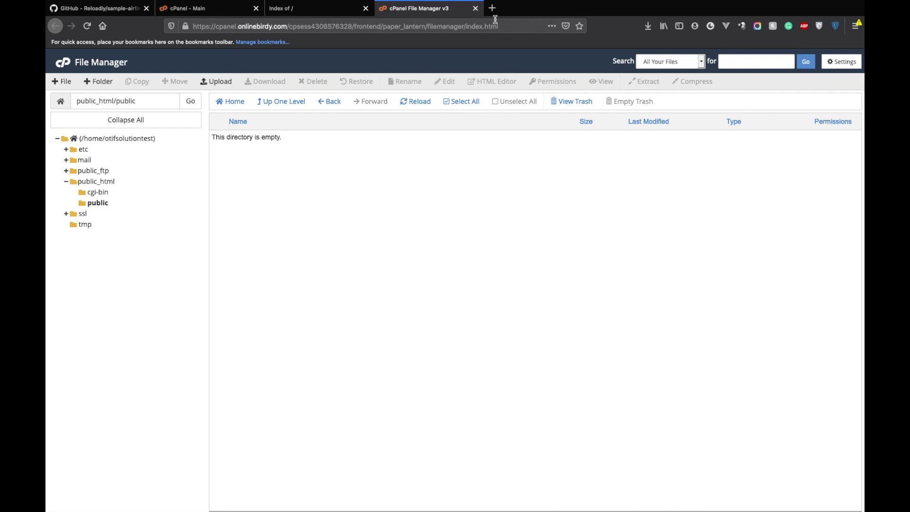
pyautogui.click(492, 8)
pyautogui.write('c')
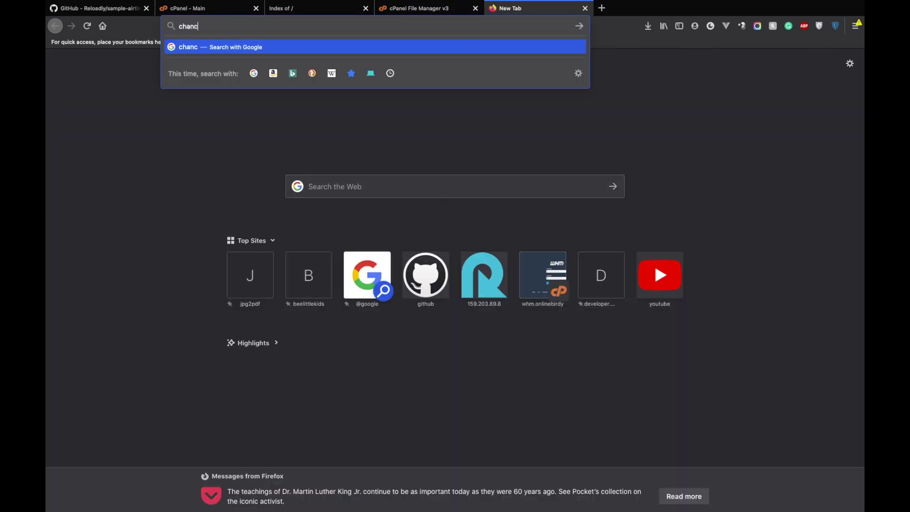
pyautogui.press('BackSpace')
pyautogui.write('ge document r')
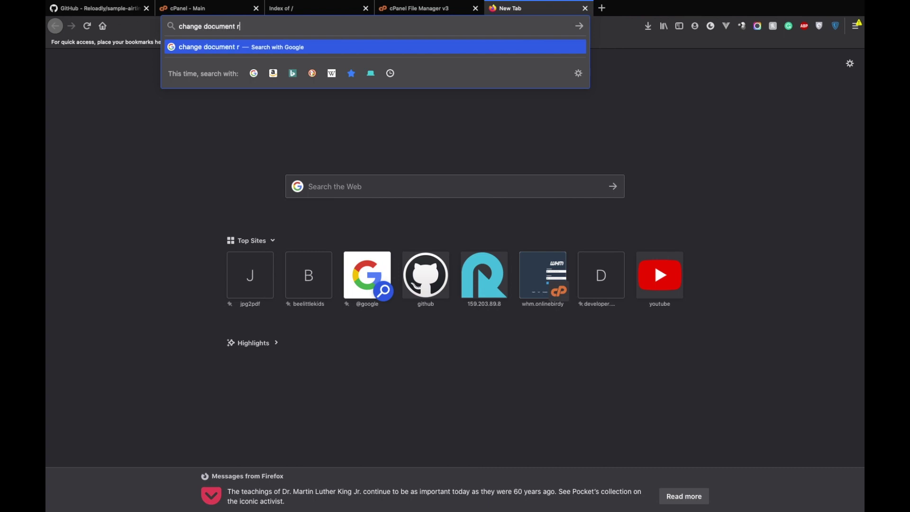
pyautogui.write('oot in cpanel')
pyautogui.press('Return')
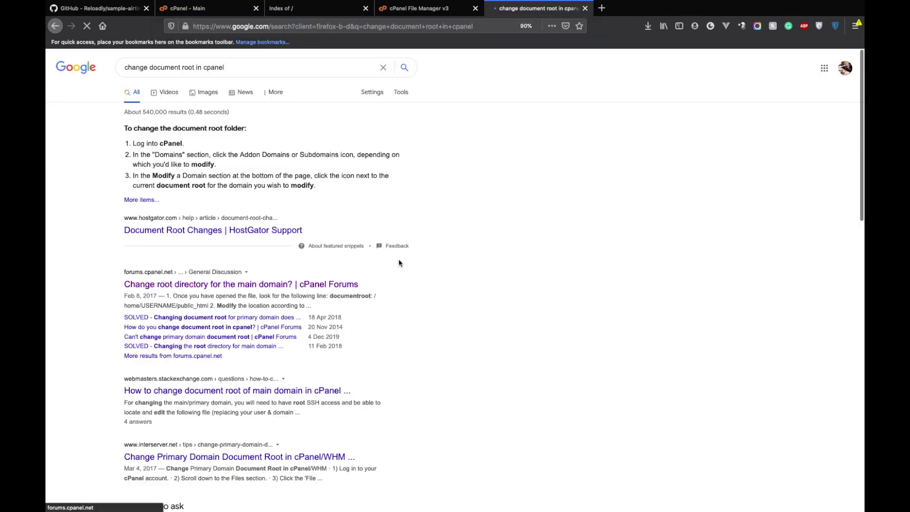
pyautogui.scroll(-3, 382, 290)
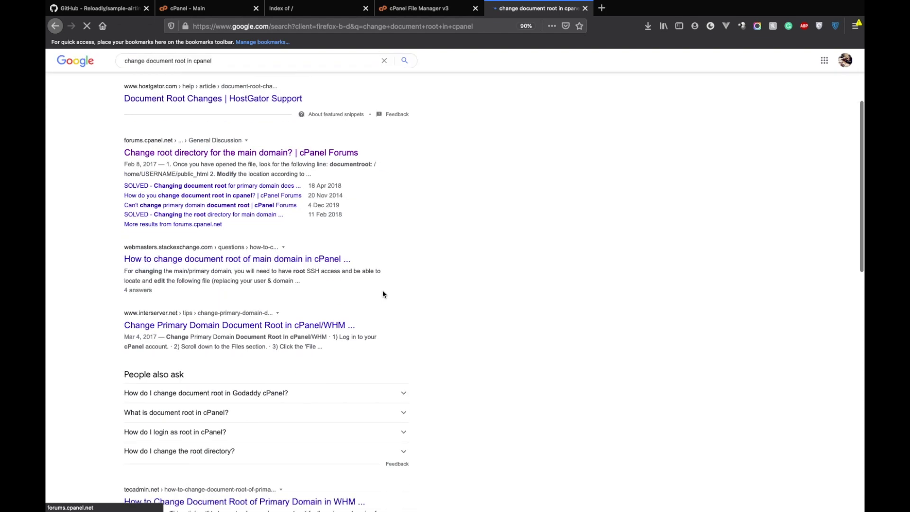
pyautogui.scroll(-4, 382, 294)
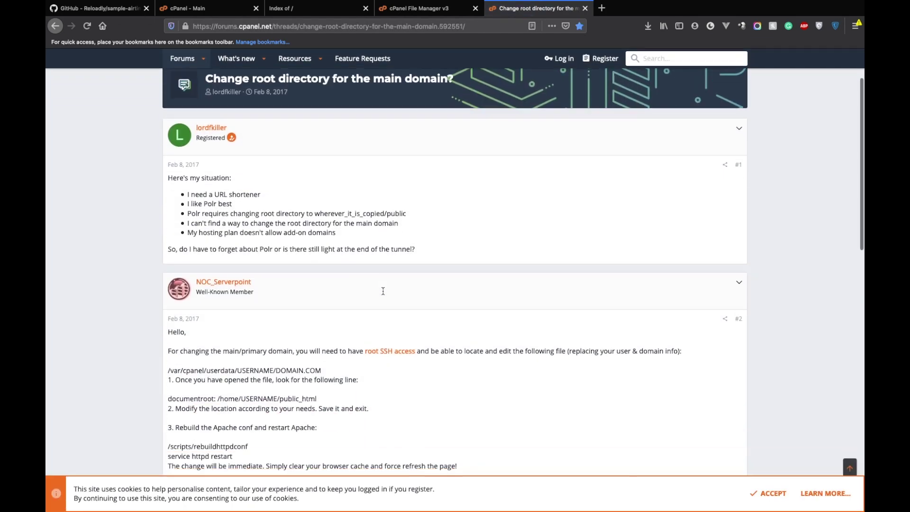
pyautogui.moveTo(164, 253); pyautogui.dragTo(471, 391)
pyautogui.click(471, 391)
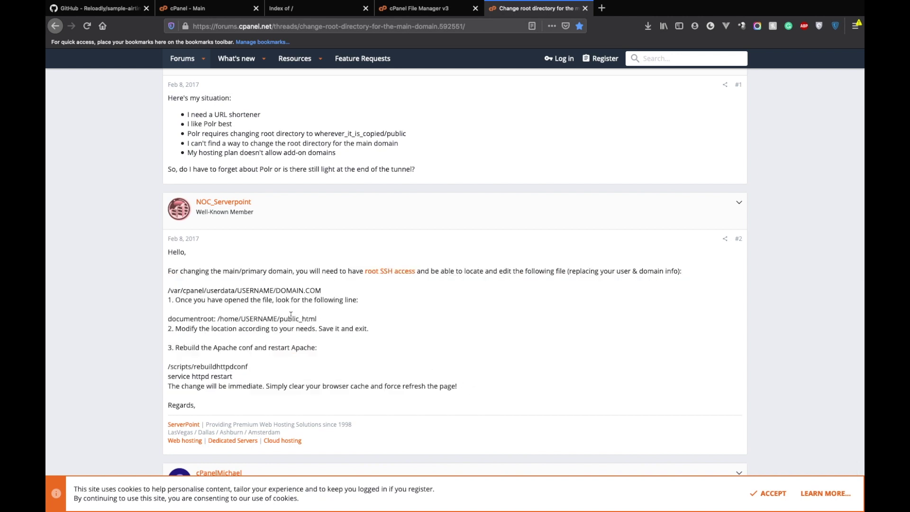
pyautogui.doubleClick(187, 319)
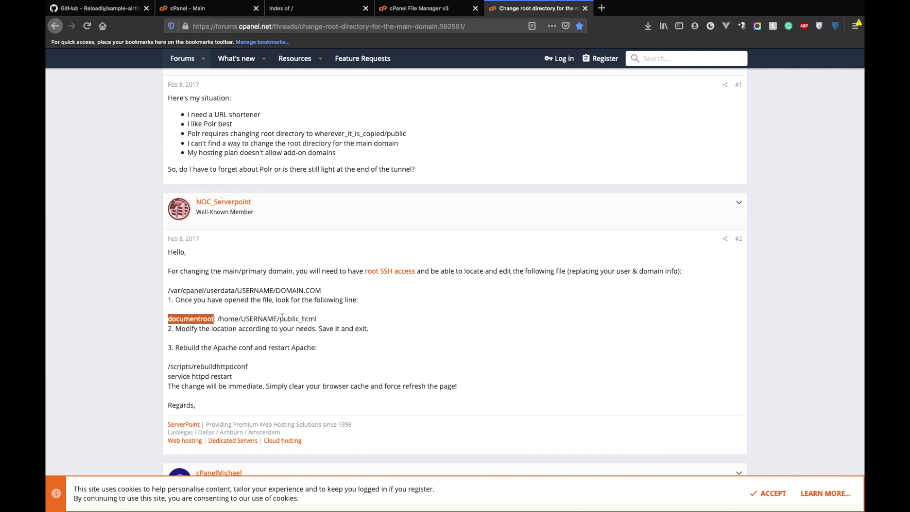
pyautogui.doubleClick(284, 319)
pyautogui.click(317, 323)
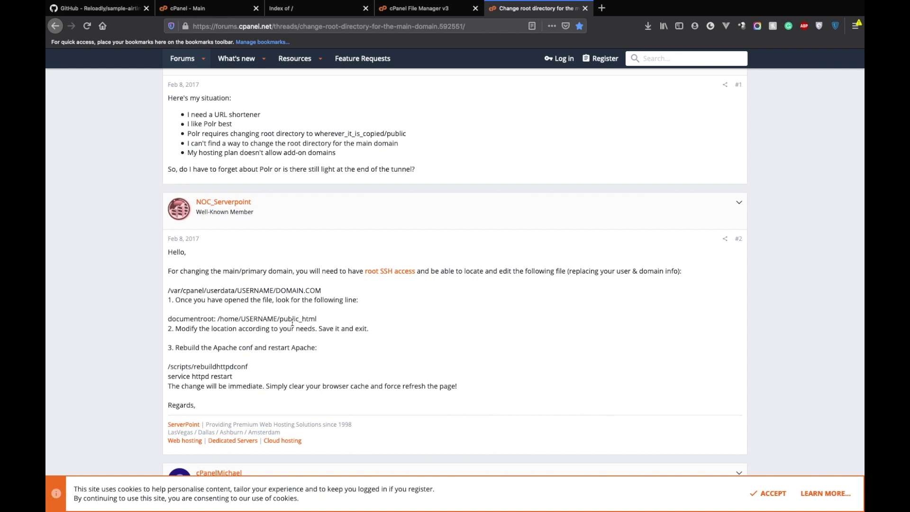
pyautogui.click(585, 8)
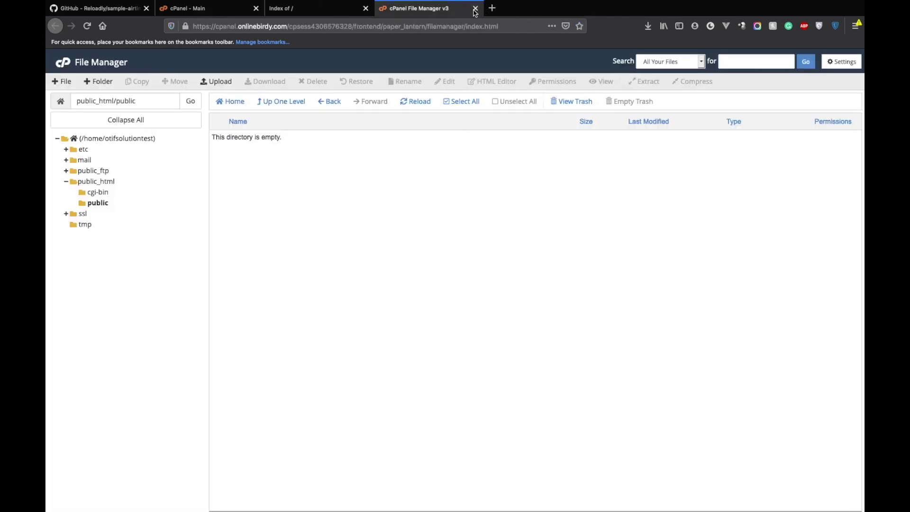
# Close the File Manager and copy the repository's clone URL from GitHub's Code menu
pyautogui.click(475, 9)
pyautogui.click(204, 8)
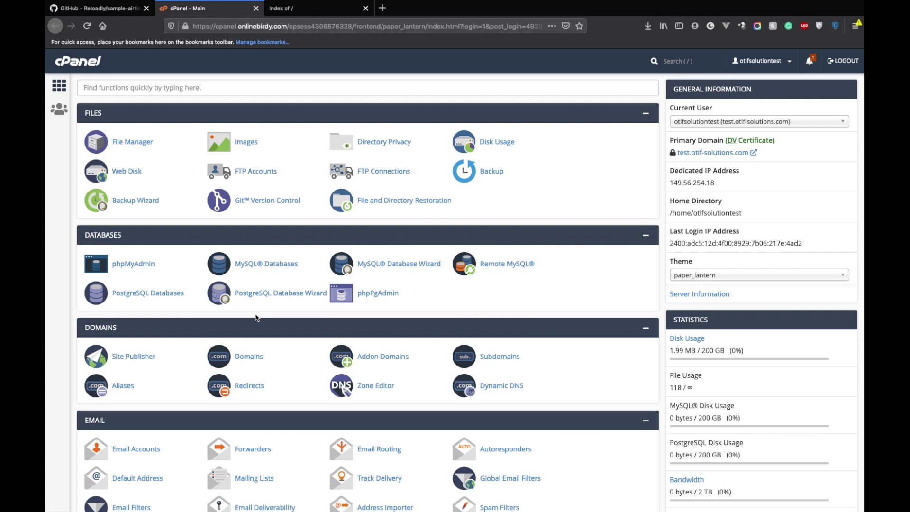
pyautogui.click(95, 8)
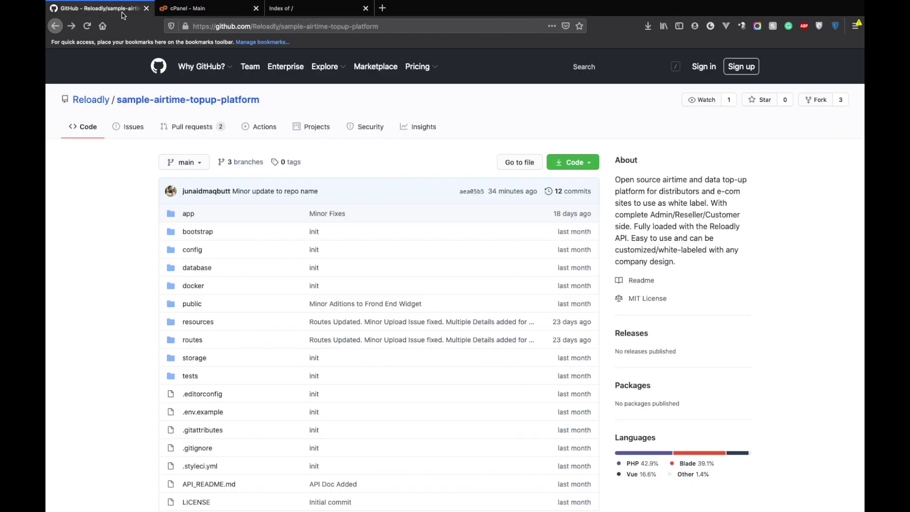
pyautogui.click(586, 167)
pyautogui.click(570, 203)
# Return to the cPanel home page and scroll down to the Security tools
pyautogui.click(190, 8)
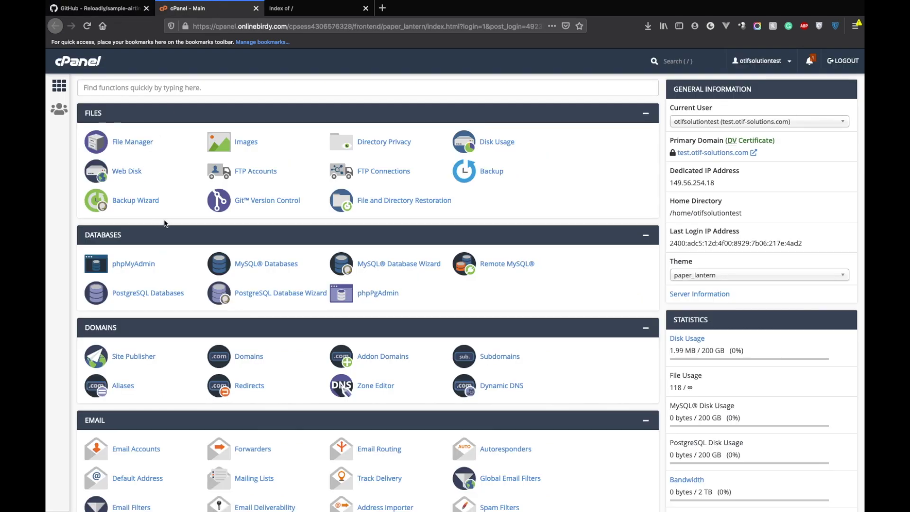
pyautogui.scroll(-2, 164, 222)
pyautogui.scroll(-8, 164, 223)
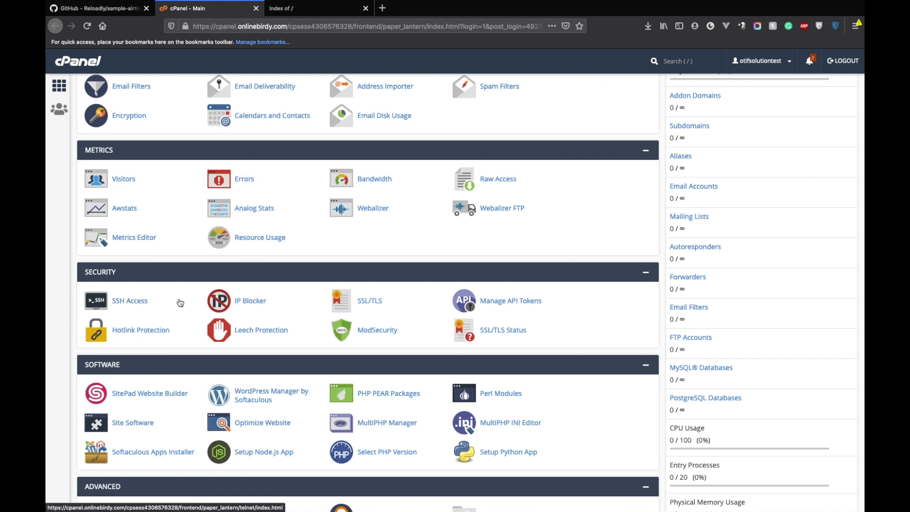
# Authorize the existing public key under SSH Access > Manage SSH Keys, changing its status from not authorized
pyautogui.click(128, 303)
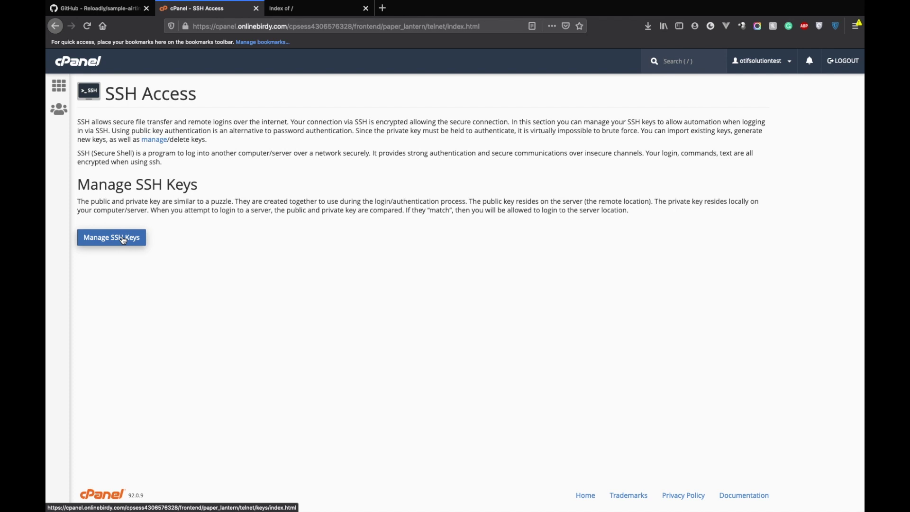
pyautogui.click(123, 240)
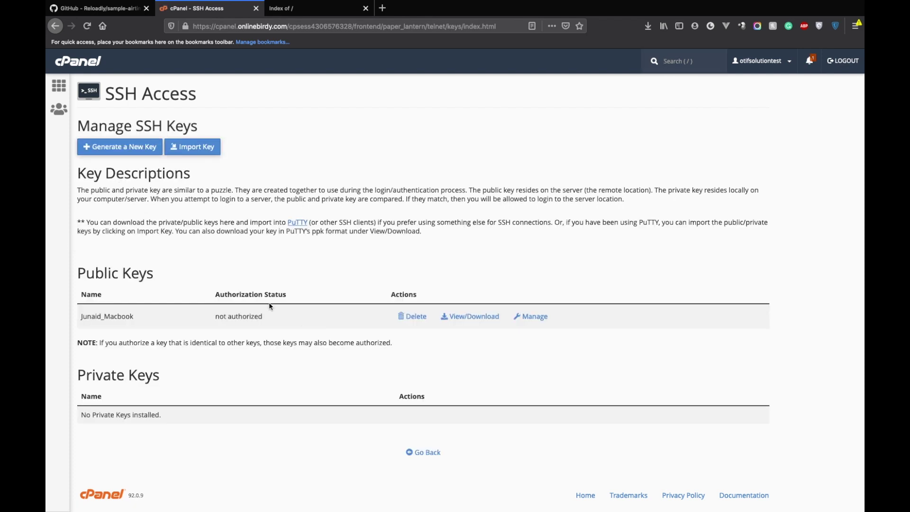
pyautogui.moveTo(79, 316); pyautogui.dragTo(320, 314)
pyautogui.click(322, 317)
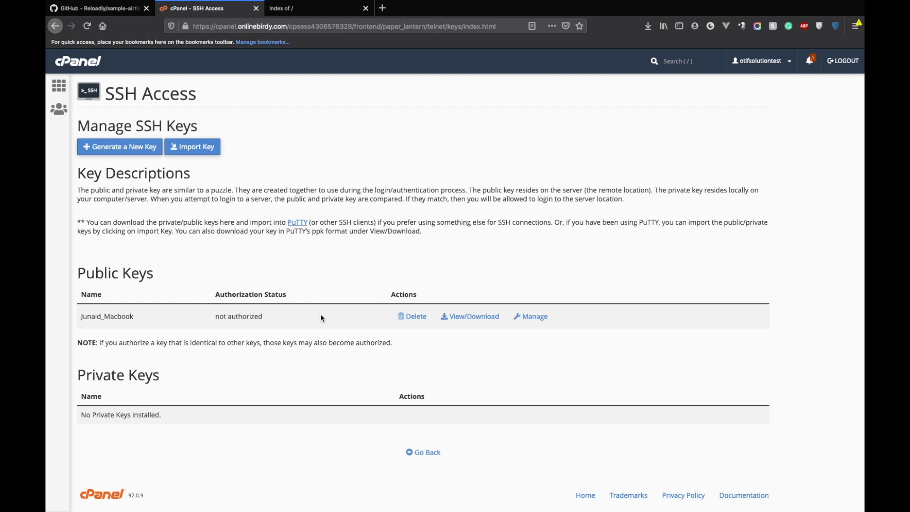
pyautogui.click(530, 318)
pyautogui.click(97, 138)
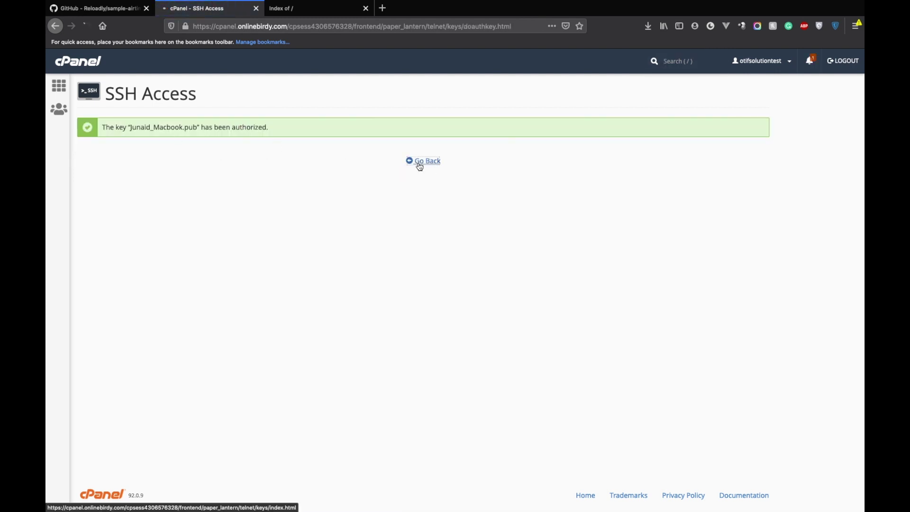
pyautogui.click(419, 162)
pyautogui.moveTo(182, 314); pyautogui.dragTo(322, 317)
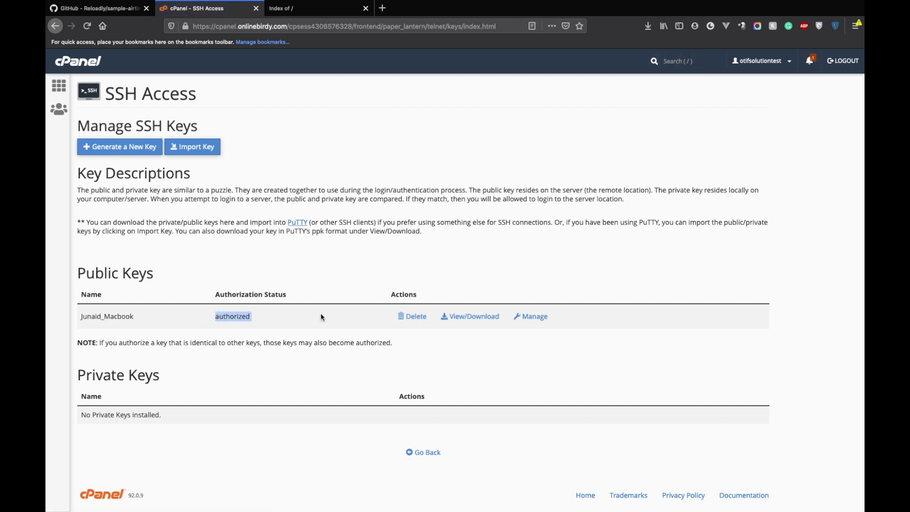
# Return to the cPanel dashboard and review the dedicated IP address and home directory details
pyautogui.click(79, 61)
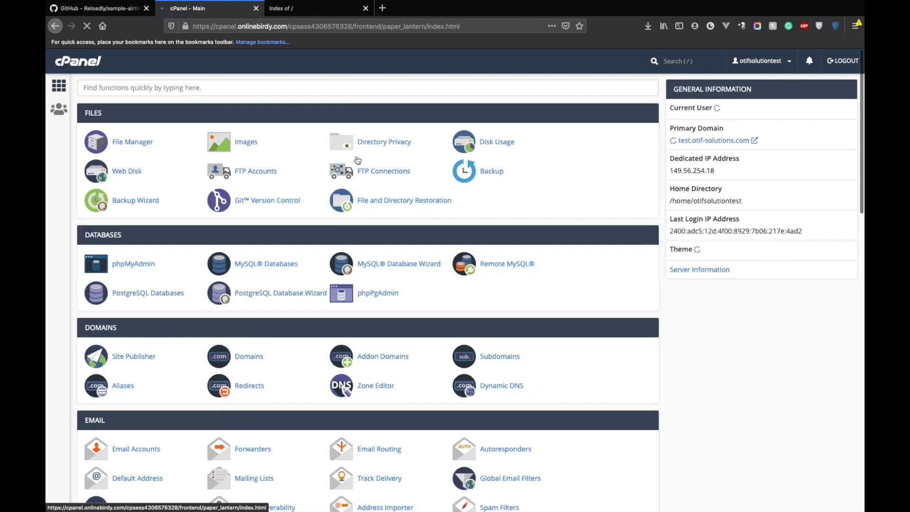
pyautogui.moveTo(670, 170); pyautogui.dragTo(750, 216)
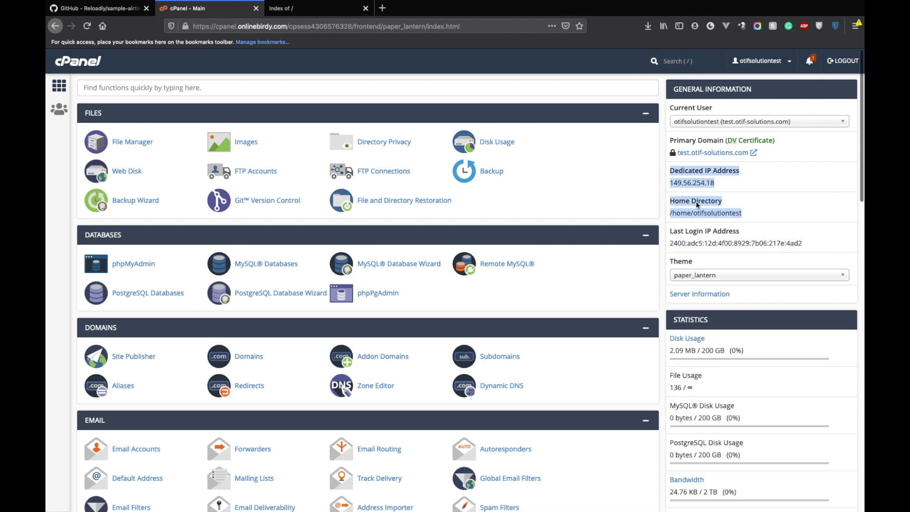
pyautogui.click(707, 213)
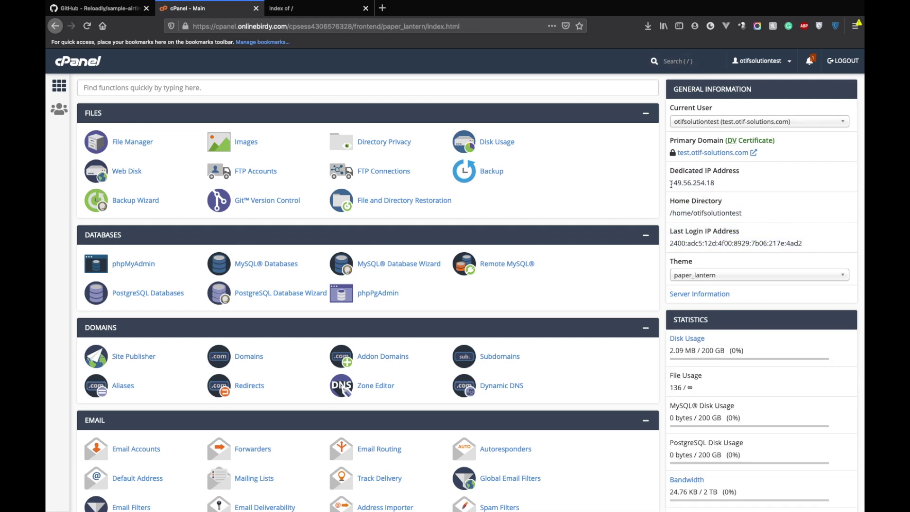
# Create a new Termius host with address 149.56.254.18 and the cPanel username copied from cPanel
pyautogui.moveTo(673, 184); pyautogui.dragTo(724, 186)
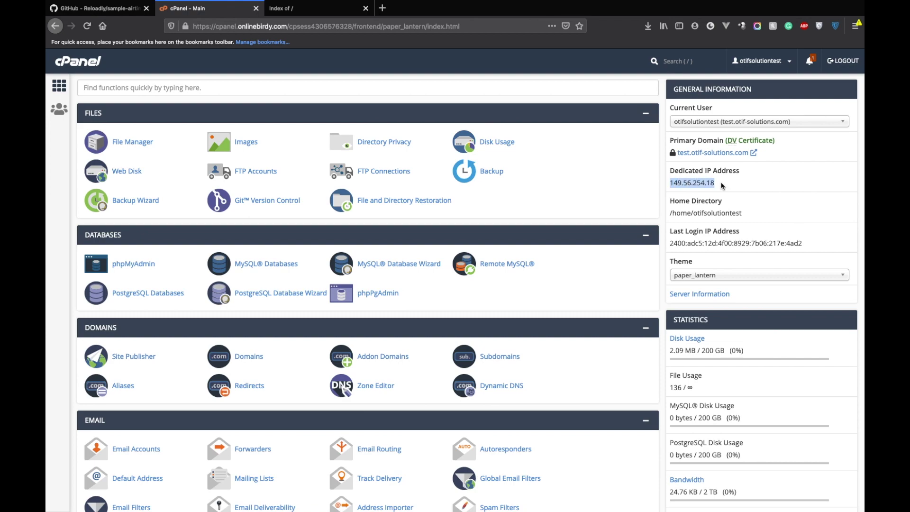
pyautogui.press('super+c')
pyautogui.press('super+Tab')
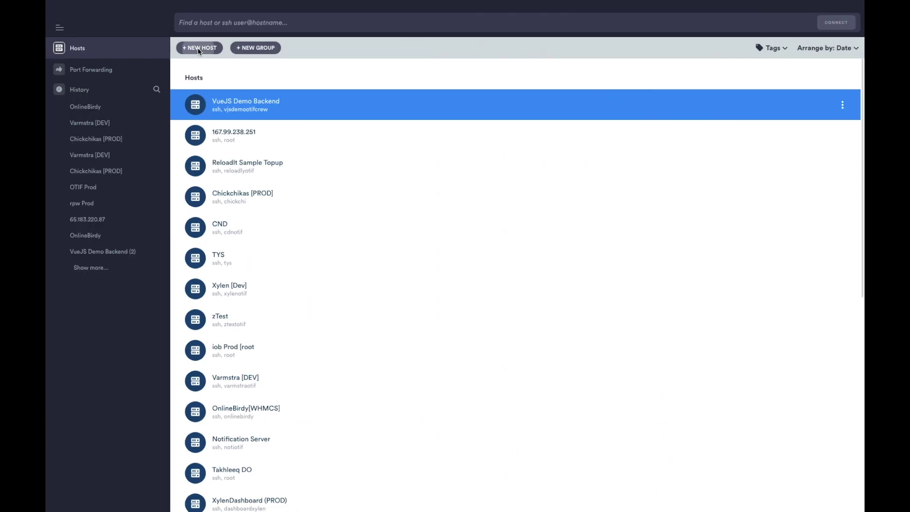
pyautogui.click(199, 47)
pyautogui.press('super+v')
pyautogui.click(670, 384)
pyautogui.press('super+Tab')
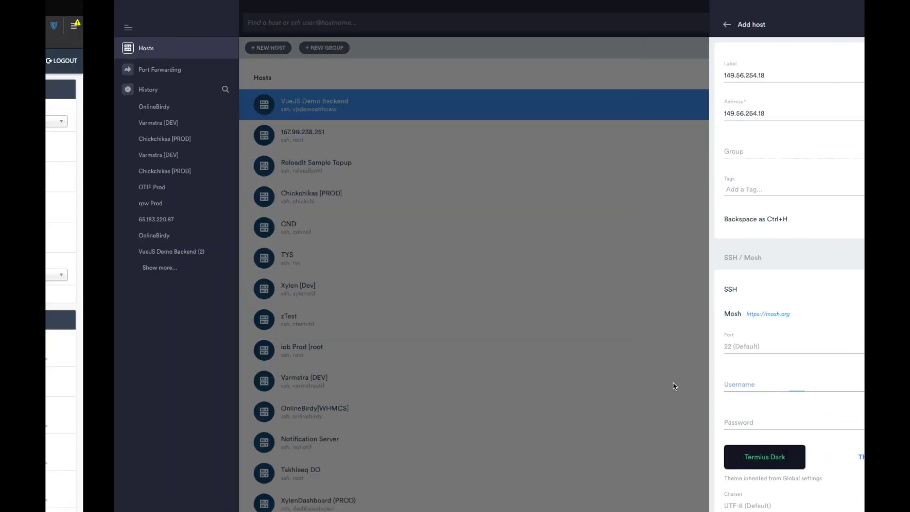
pyautogui.doubleClick(716, 214)
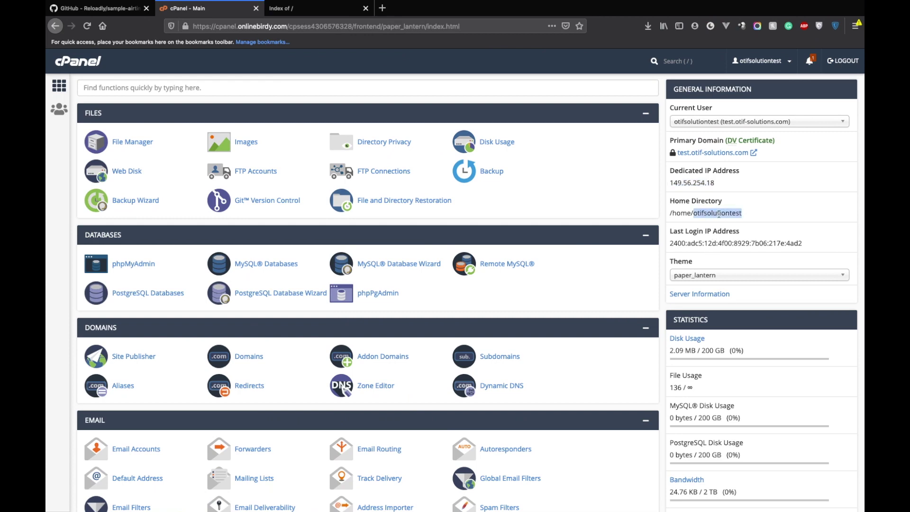
pyautogui.press('super+c')
pyautogui.press('super+Tab')
pyautogui.press('super+v')
# Attach the My Macbook Pro key, save the host, and connect to it over SSH
pyautogui.click(680, 422)
pyautogui.click(835, 419)
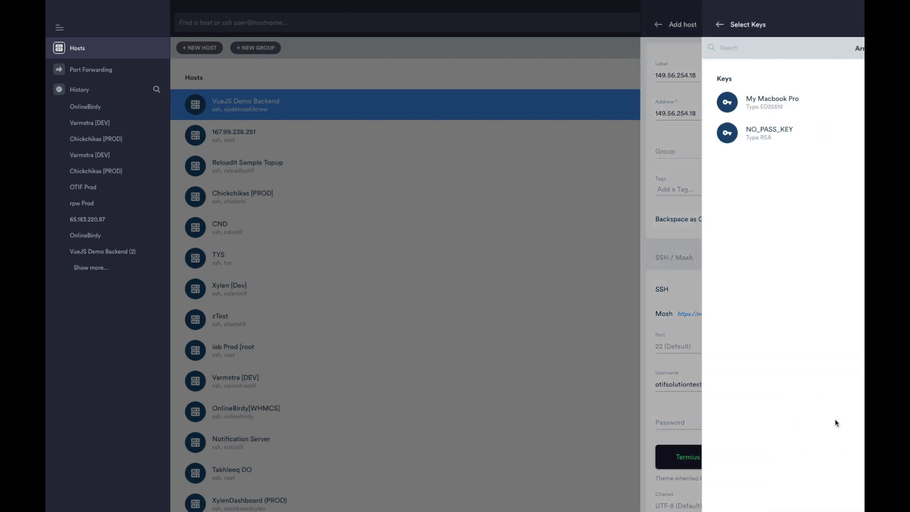
pyautogui.click(735, 111)
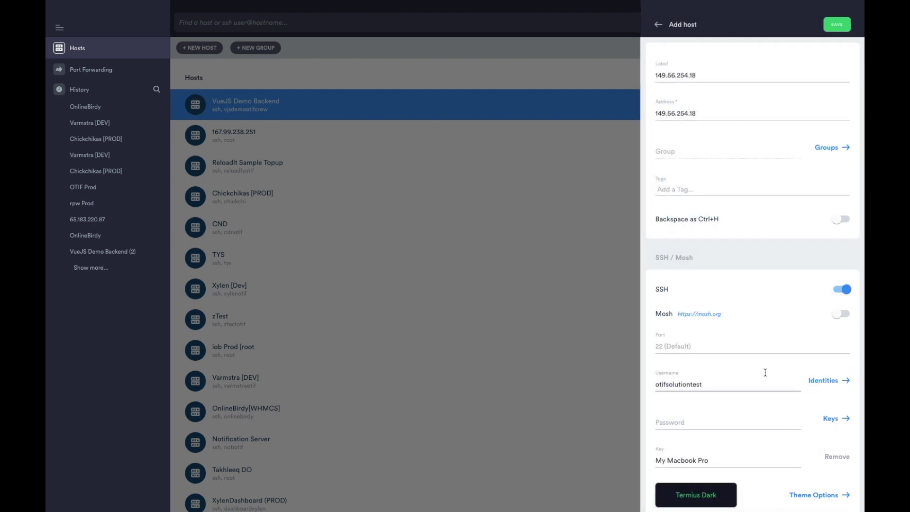
pyautogui.click(836, 24)
pyautogui.doubleClick(354, 104)
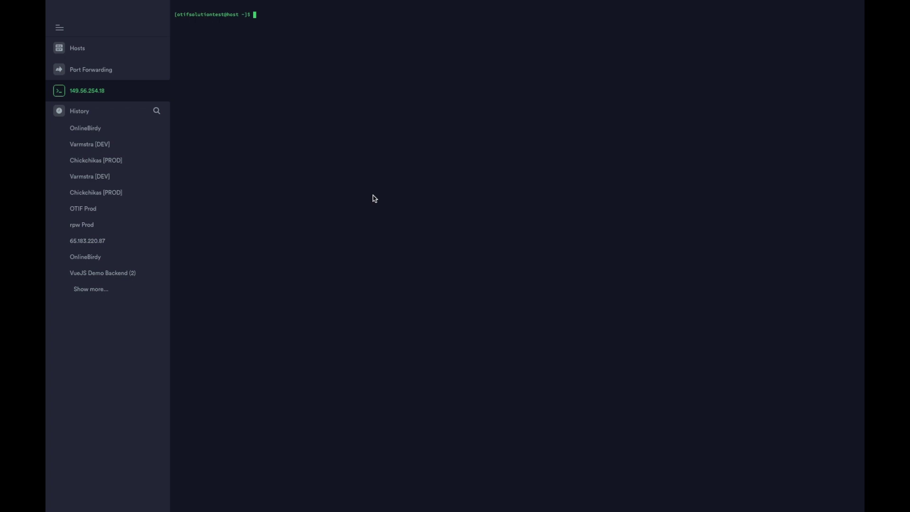
# List the server's home directory with ls and locate public_html in the output
pyautogui.write('ls')
pyautogui.press('Return')
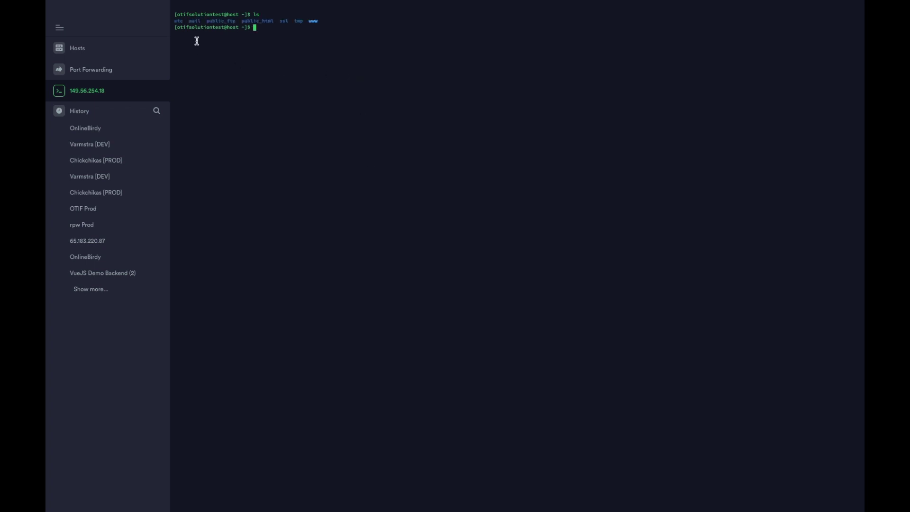
pyautogui.moveTo(242, 21); pyautogui.dragTo(276, 22)
pyautogui.click(269, 49)
pyautogui.press('super+Tab')
pyautogui.press('super+Tab')
pyautogui.press('super+Tab')
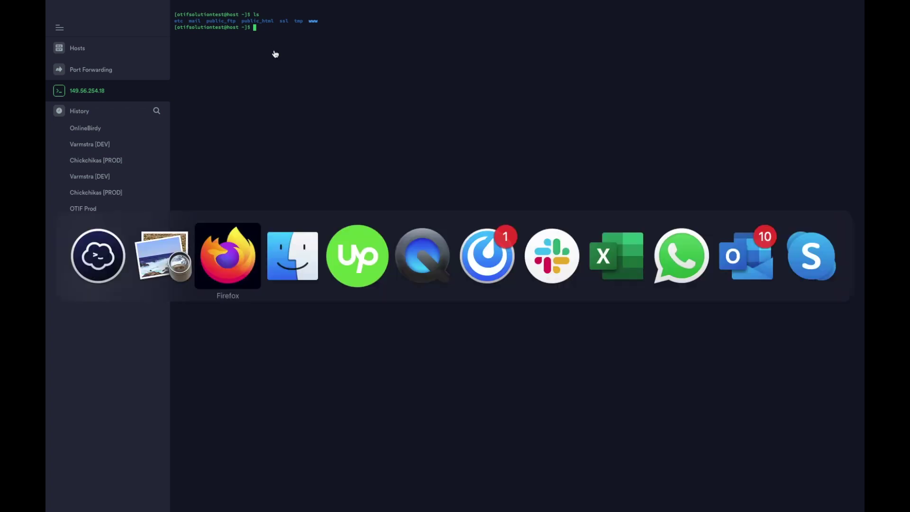
pyautogui.hotkey('ctrl', 'shift', 'Tab')
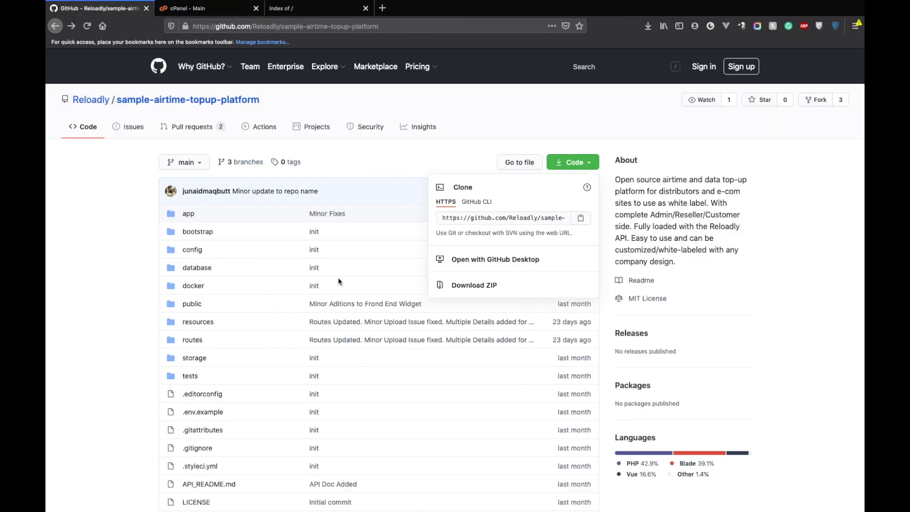
pyautogui.press('super+Tab')
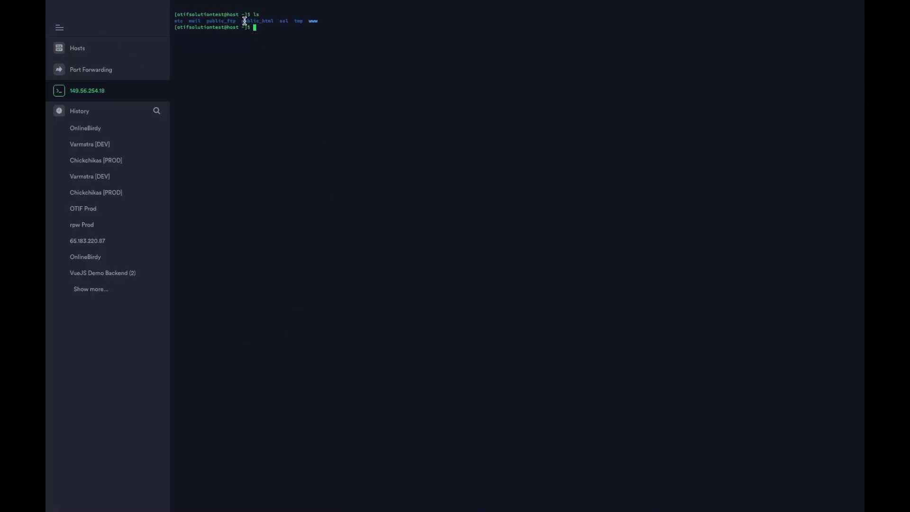
pyautogui.moveTo(241, 20); pyautogui.dragTo(274, 21)
pyautogui.click(278, 45)
# Delete public_html with rm -rf, then copy the repository's clone URL from GitHub
pyautogui.write('rm ')
pyautogui.write('-rf ')
pyautogui.write('public_')
pyautogui.write('ftp')
pyautogui.press('Return')
pyautogui.hotkey('ctrl', 'Left')
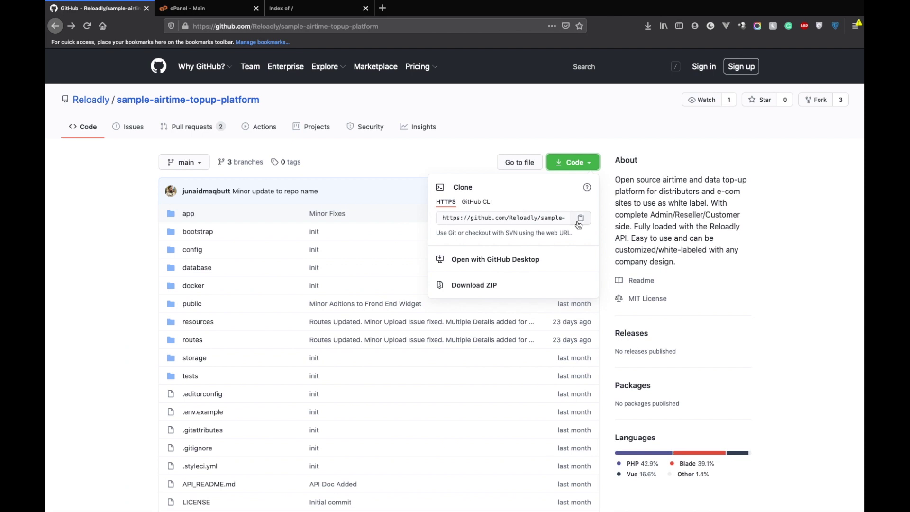
pyautogui.click(584, 220)
pyautogui.click(164, 209)
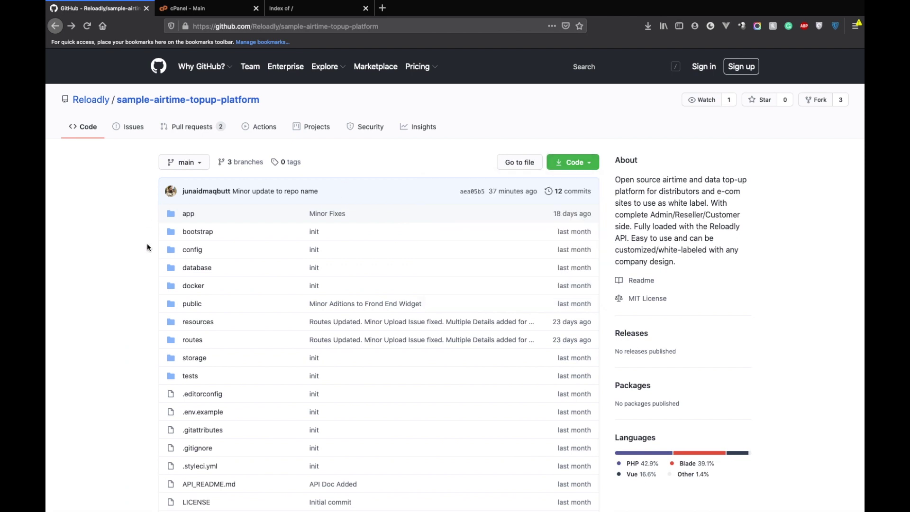
pyautogui.click(595, 164)
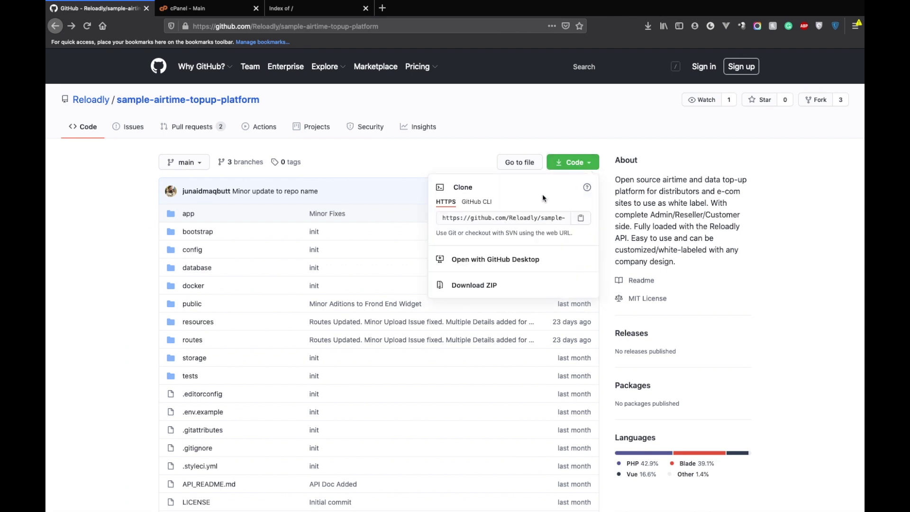
pyautogui.click(584, 219)
pyautogui.hotkey('ctrl', 'Right')
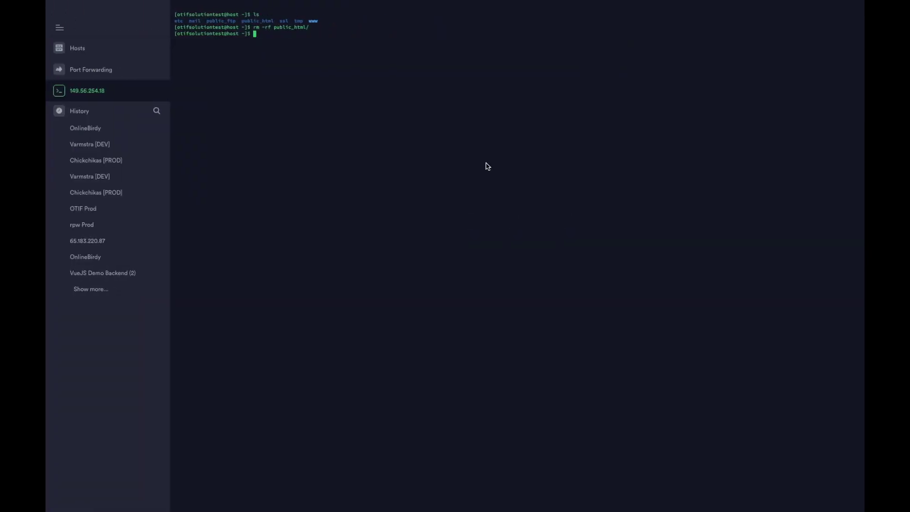
# Run git clone with the pasted sample-airtime-topup-platform URL, targeting the public_html folder
pyautogui.write('git clone')
pyautogui.press('super+v')
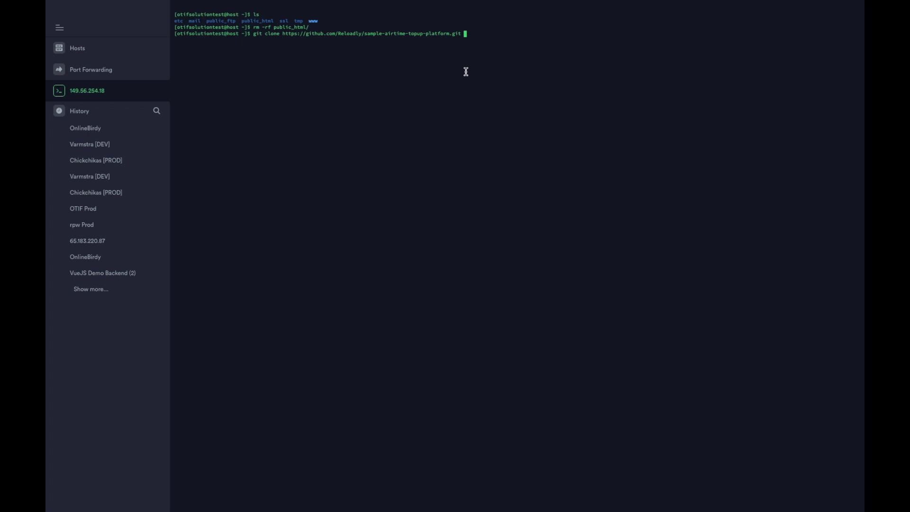
pyautogui.write('public_html')
pyautogui.press('Return')
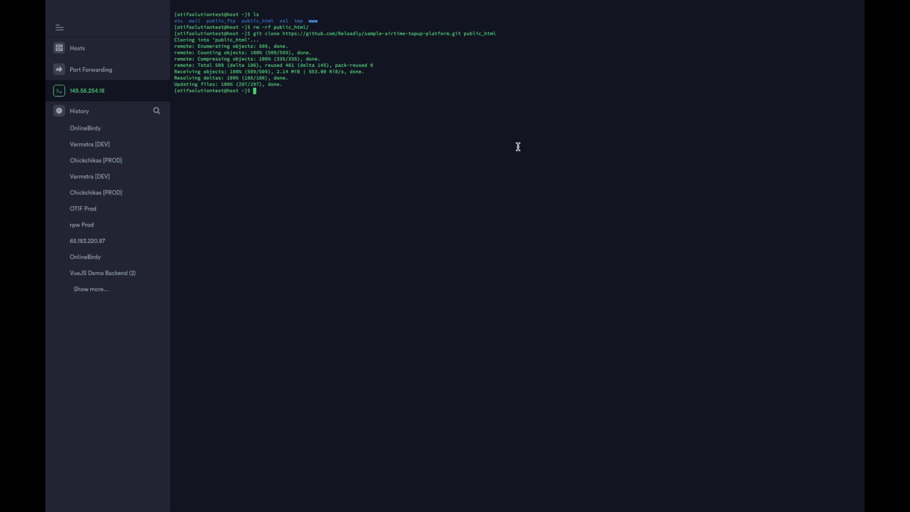
pyautogui.hotkey('ctrl', 'Left')
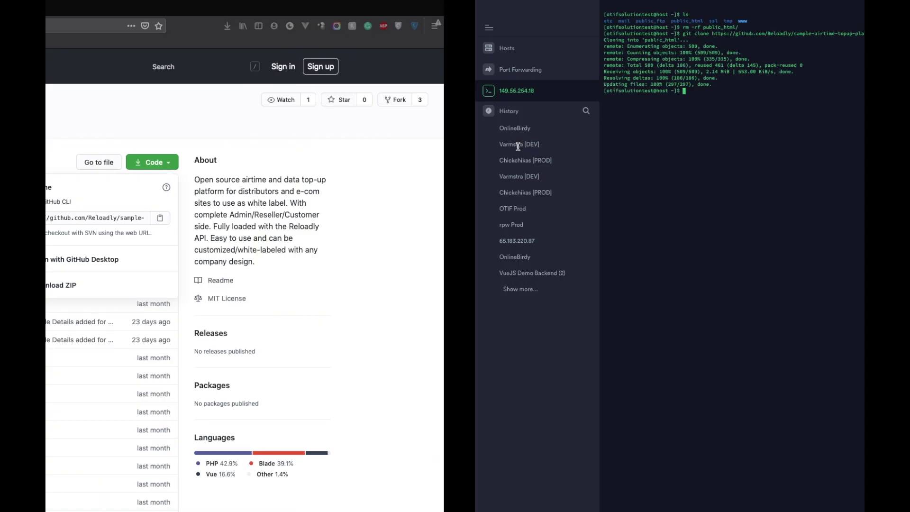
# Open public_html in File Manager and enable Show Hidden Files in the settings
pyautogui.click(212, 12)
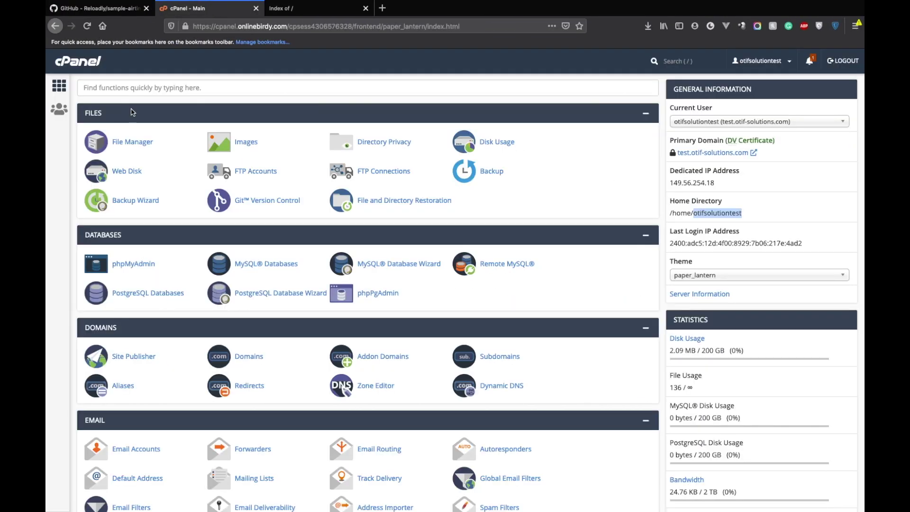
pyautogui.click(136, 143)
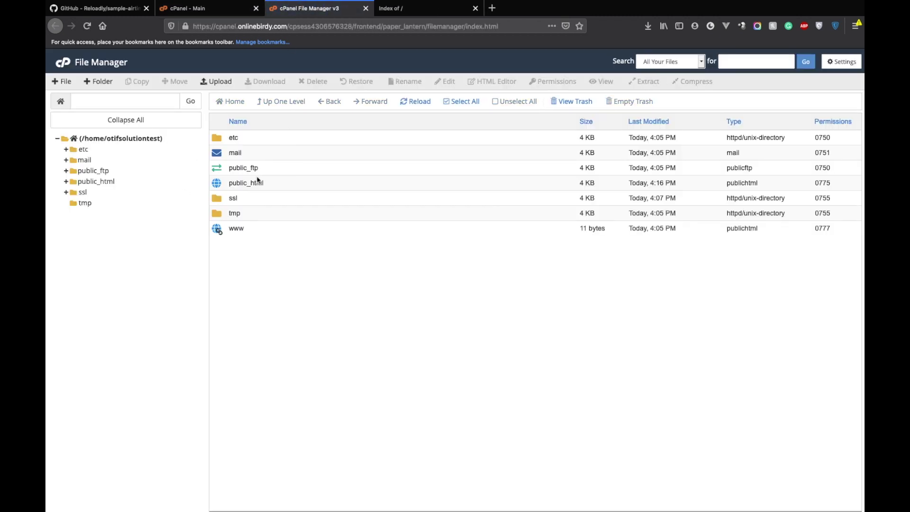
pyautogui.click(95, 183)
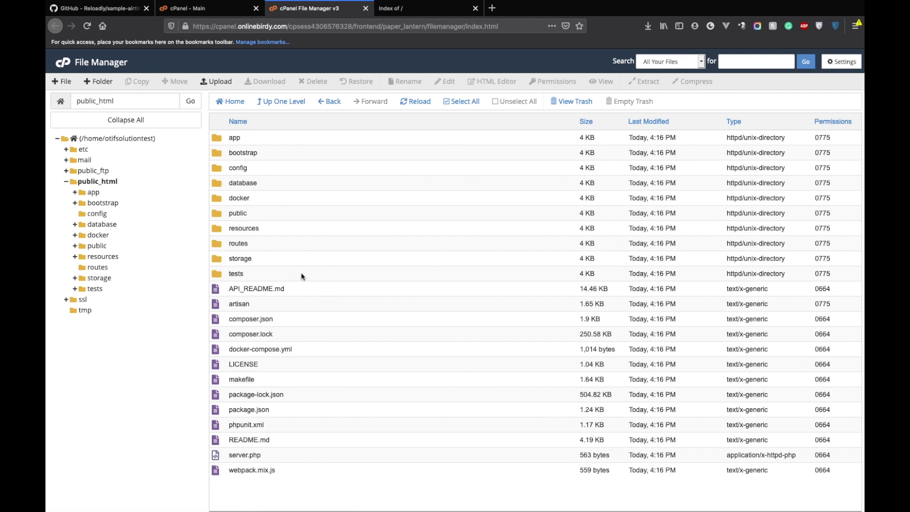
pyautogui.click(841, 61)
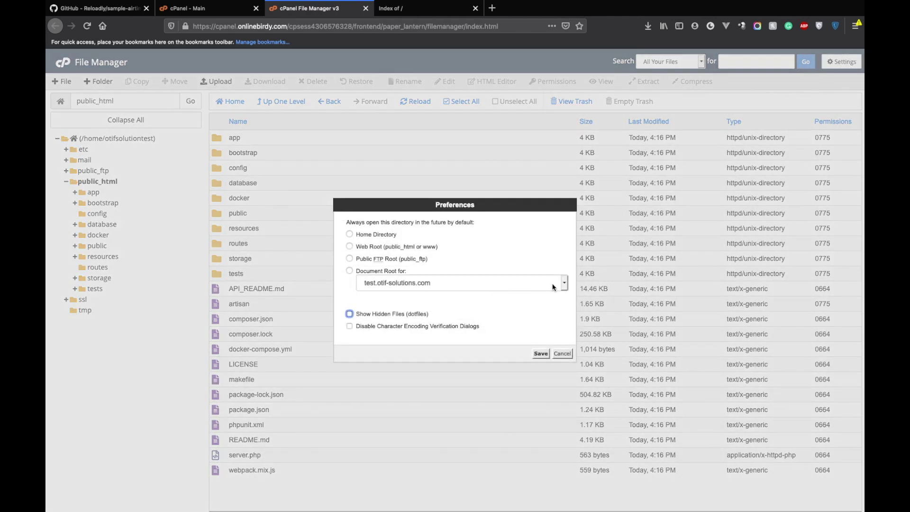
pyautogui.click(350, 314)
pyautogui.click(540, 353)
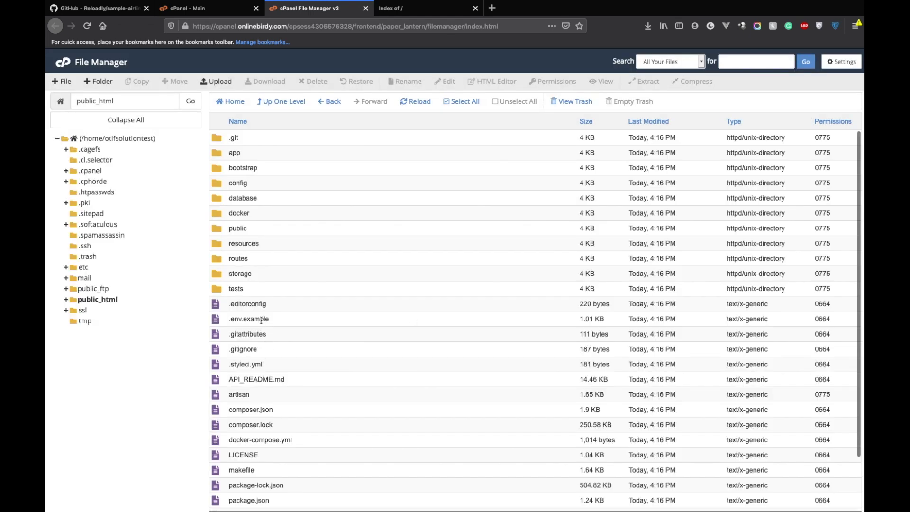
# Copy .env.example to /public_html/.env and open the new .env for editing
pyautogui.click(287, 320)
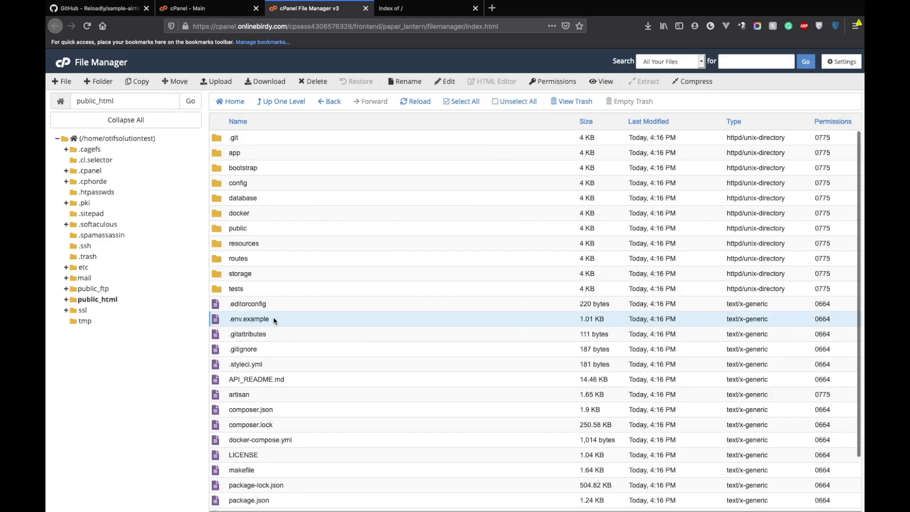
pyautogui.rightClick(288, 318)
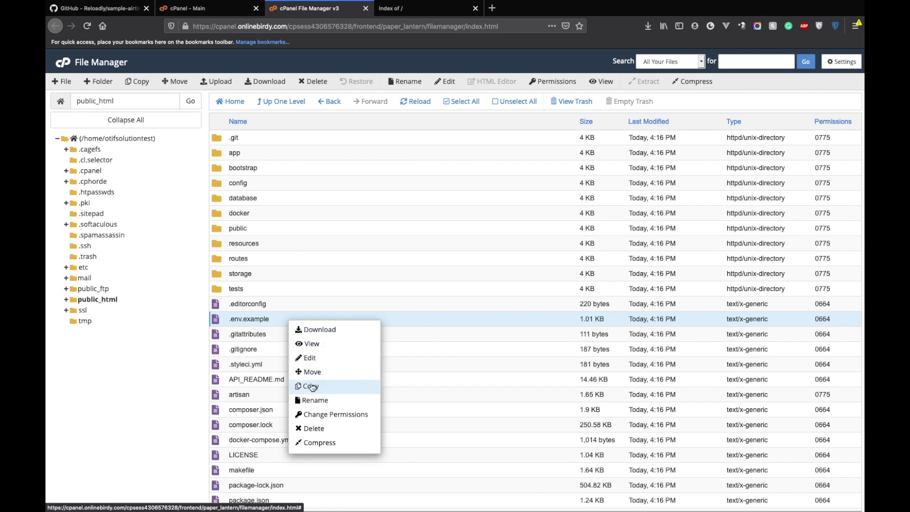
pyautogui.click(311, 383)
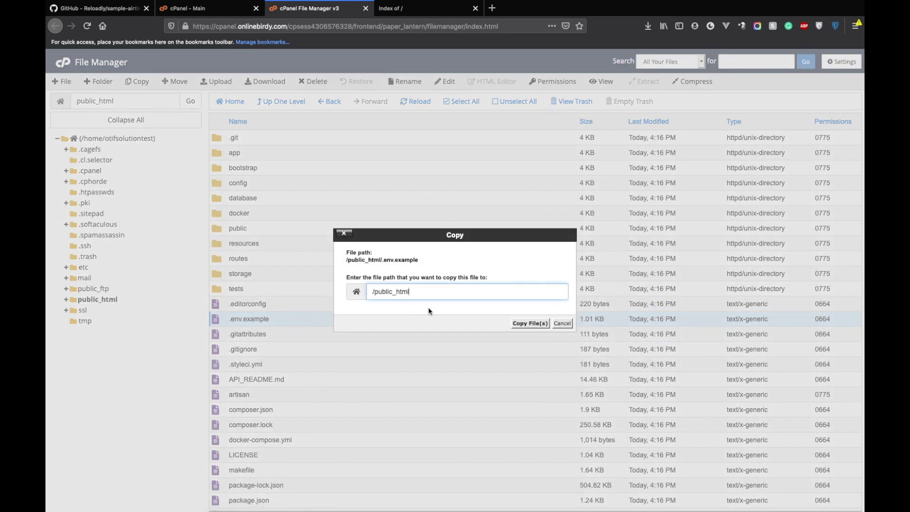
pyautogui.write('/.env')
pyautogui.press('Return')
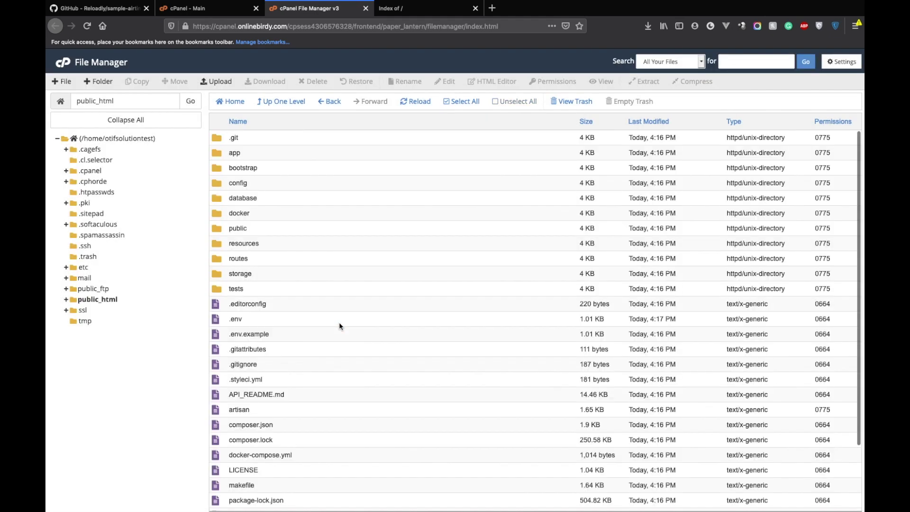
pyautogui.click(264, 315)
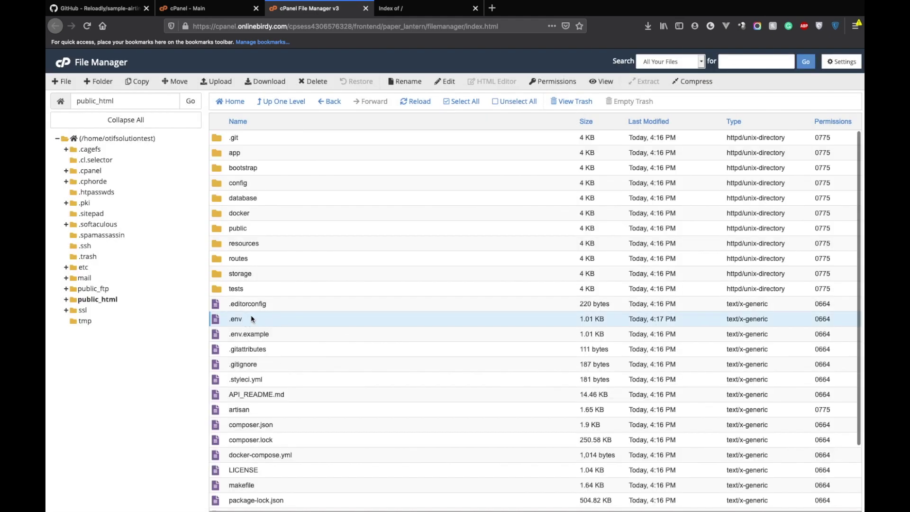
pyautogui.rightClick(283, 319)
pyautogui.click(309, 356)
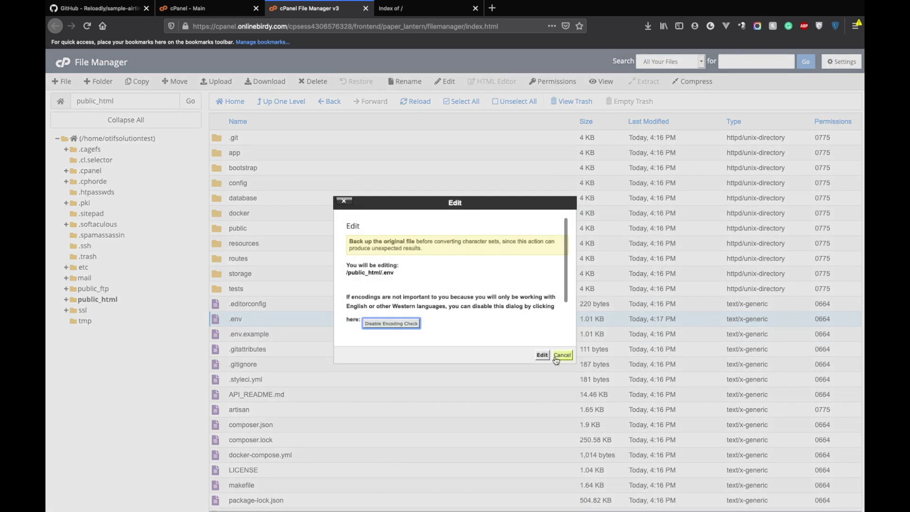
# In .env, set APP_NAME to "Sample Topup", APP_ENV to production and APP_DEBUG to false
pyautogui.click(543, 357)
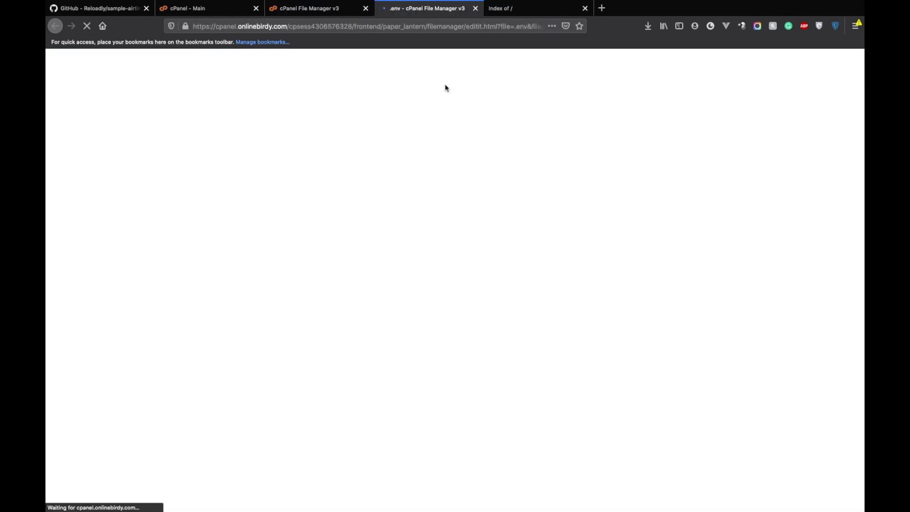
pyautogui.doubleClick(138, 99)
pyautogui.press('BackSpace')
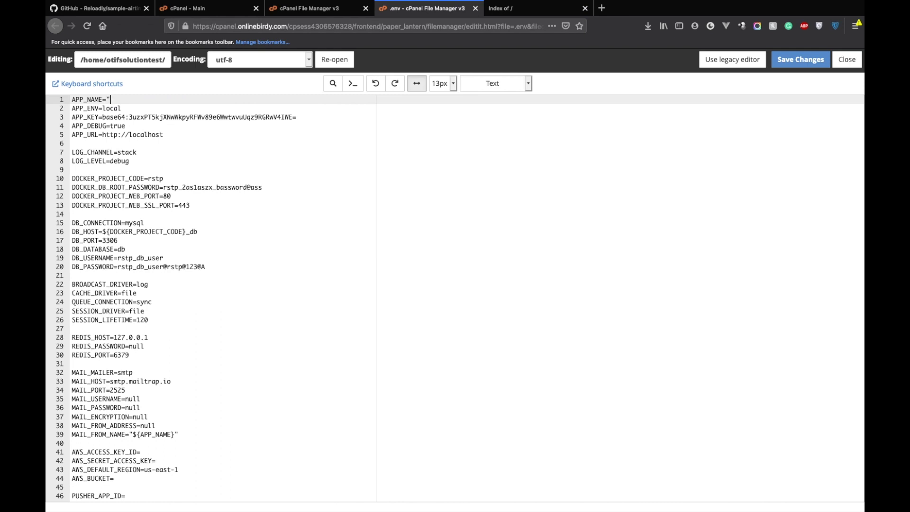
pyautogui.write('"Sample Topup"')
pyautogui.click(122, 109)
pyautogui.press('BackSpace')
pyautogui.press('BackSpace')
pyautogui.press('BackSpace')
pyautogui.write('production')
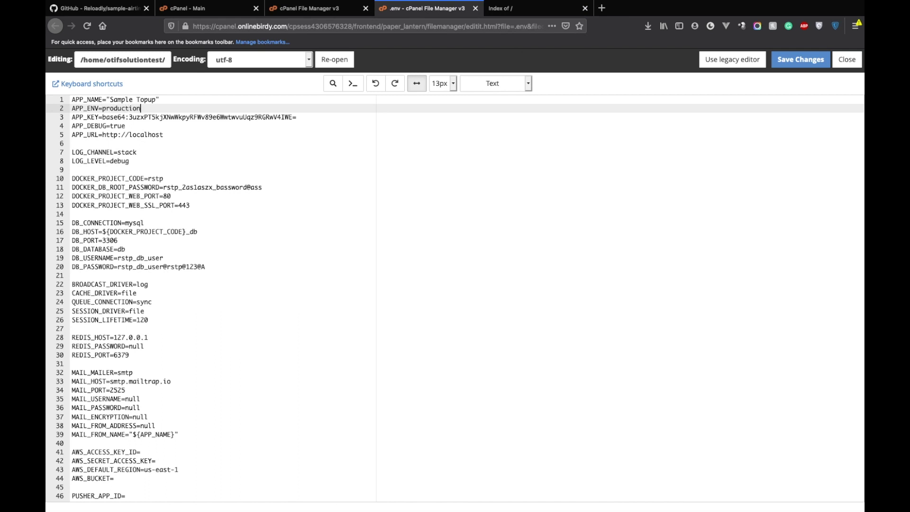
pyautogui.press('Down')
pyautogui.press('Down')
pyautogui.press('BackSpace')
pyautogui.press('BackSpace')
pyautogui.press('BackSpace')
pyautogui.write('false')
pyautogui.press('Down')
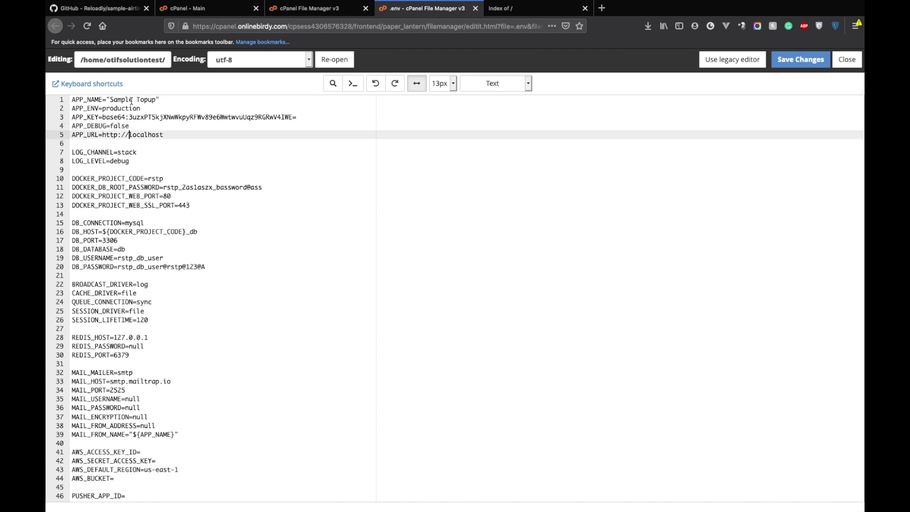
pyautogui.click(217, 14)
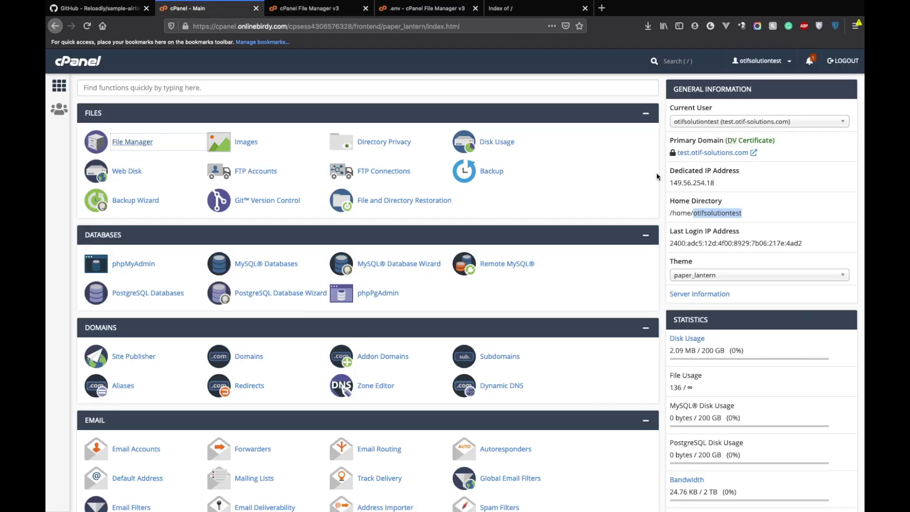
pyautogui.rightClick(709, 151)
pyautogui.click(729, 225)
pyautogui.click(510, 13)
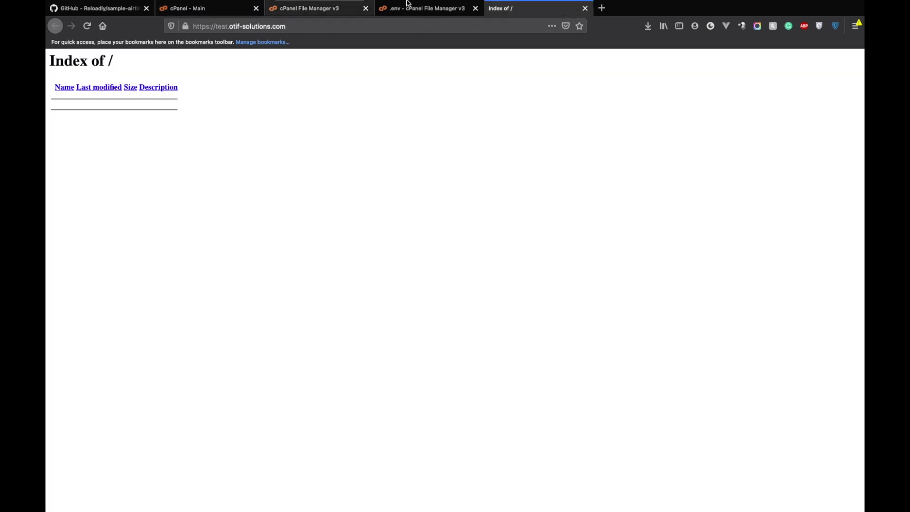
pyautogui.click(408, 7)
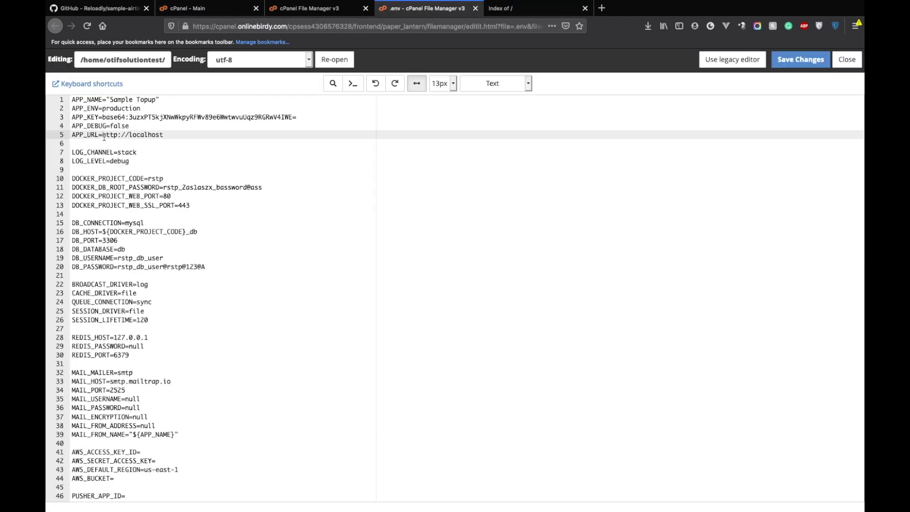
pyautogui.doubleClick(112, 137)
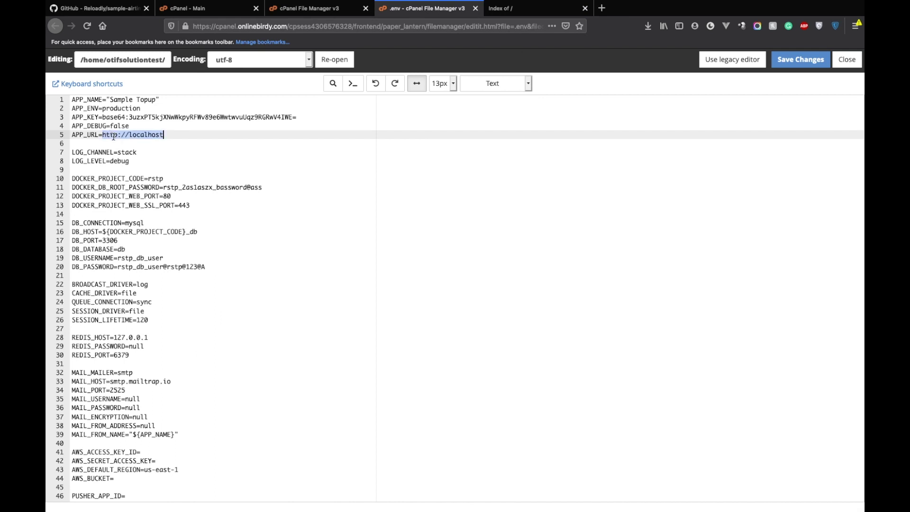
pyautogui.click(227, 8)
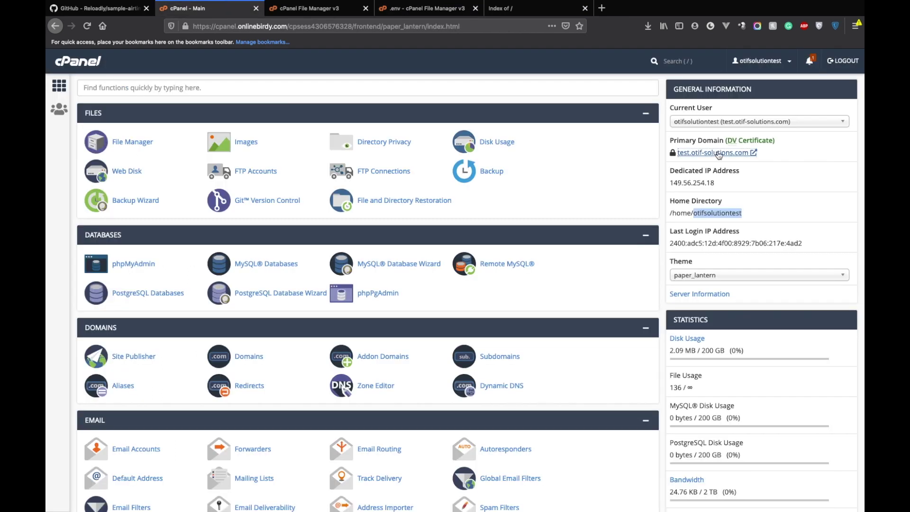
pyautogui.rightClick(747, 156)
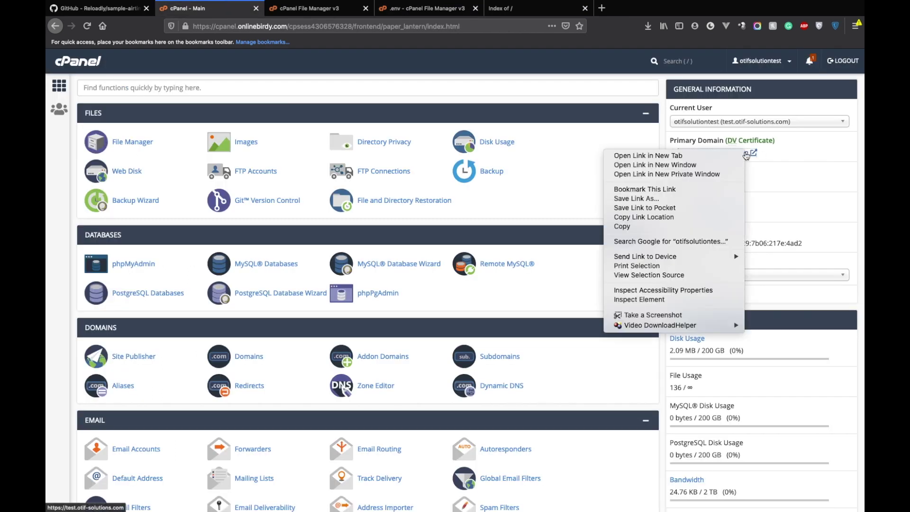
pyautogui.click(633, 221)
pyautogui.click(328, 8)
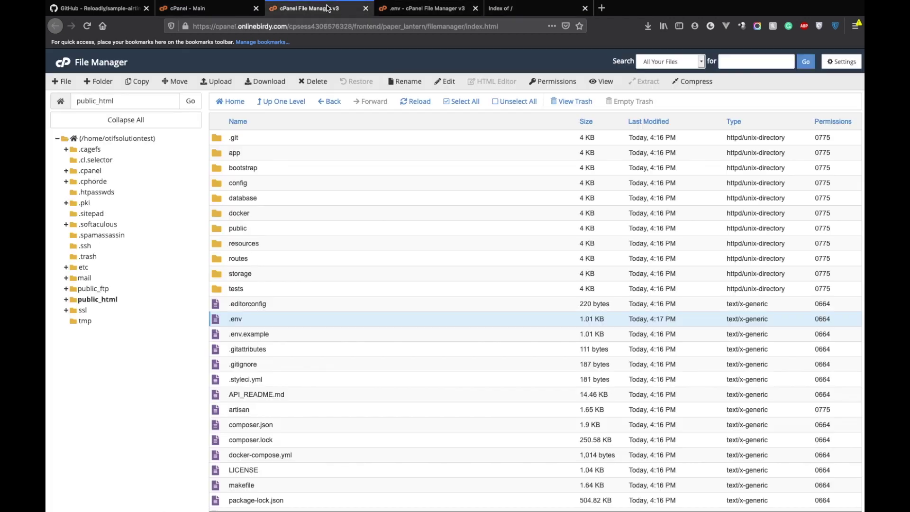
pyautogui.click(424, 13)
pyautogui.hotkey('ctrl', 'v')
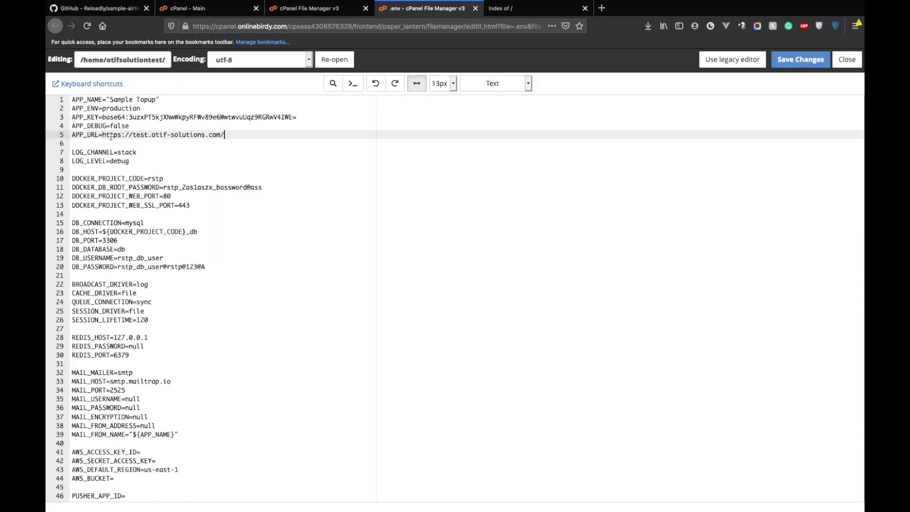
pyautogui.press('BackSpace')
# Delete the four DOCKER_ setting lines and set DB_HOST to localhost
pyautogui.click(146, 153)
pyautogui.moveTo(71, 178); pyautogui.dragTo(224, 206)
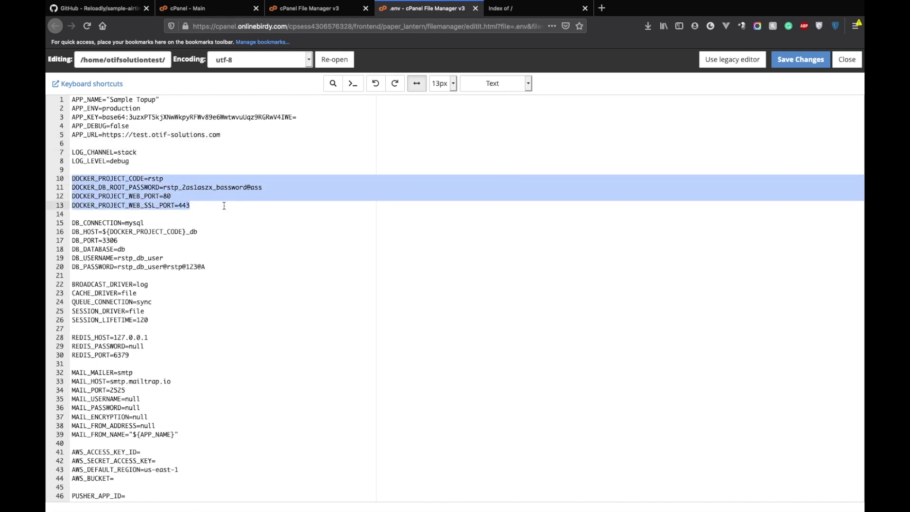
pyautogui.press('BackSpace')
pyautogui.press('BackSpace')
pyautogui.press('BackSpace')
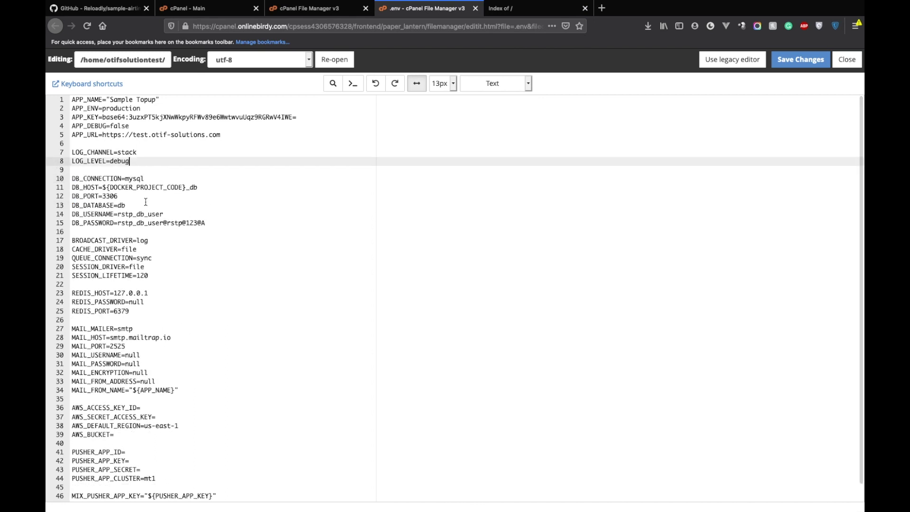
pyautogui.doubleClick(135, 179)
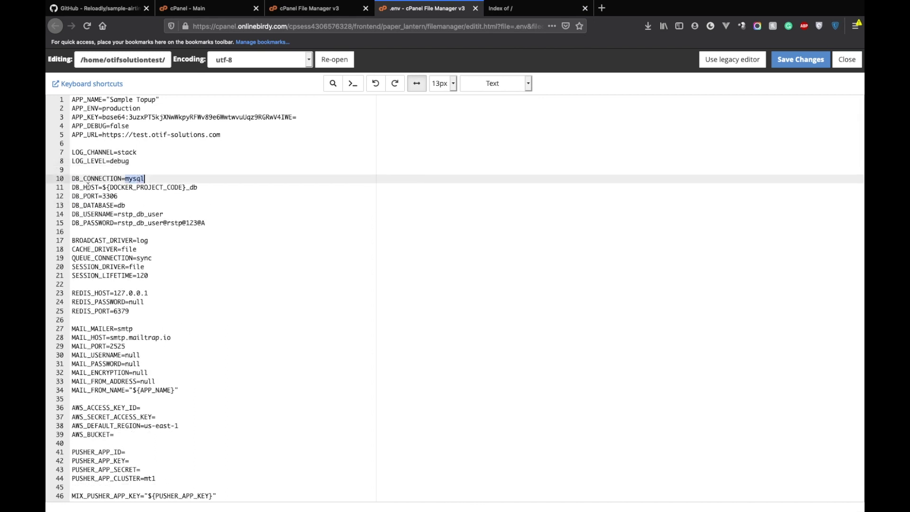
pyautogui.doubleClick(93, 188)
pyautogui.moveTo(103, 188); pyautogui.dragTo(214, 190)
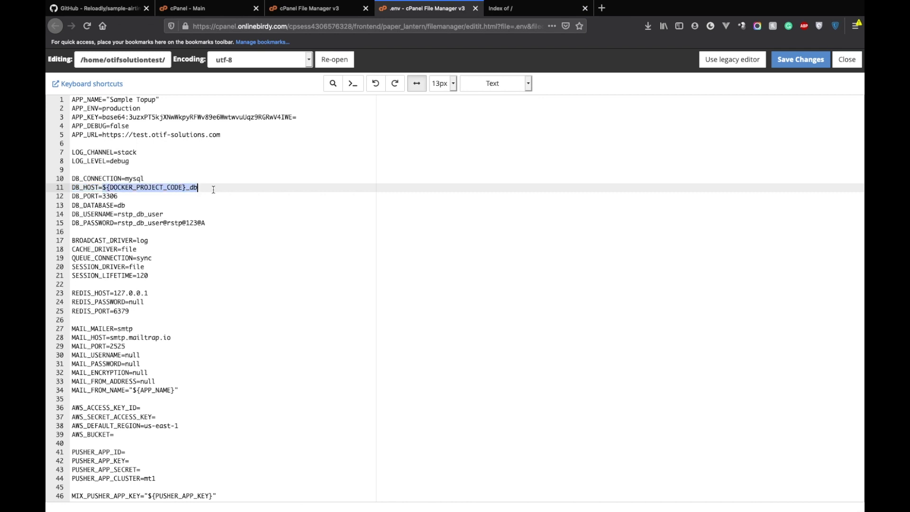
pyautogui.write('localhost')
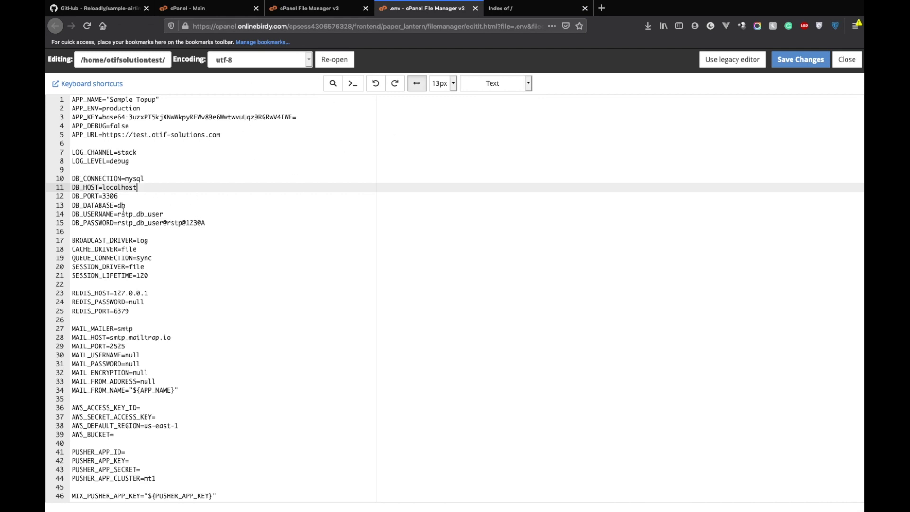
pyautogui.click(139, 204)
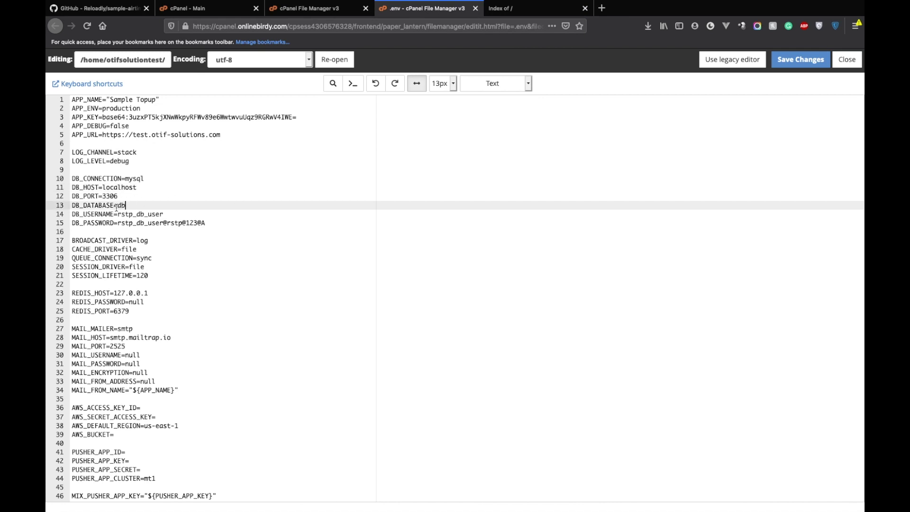
pyautogui.click(194, 12)
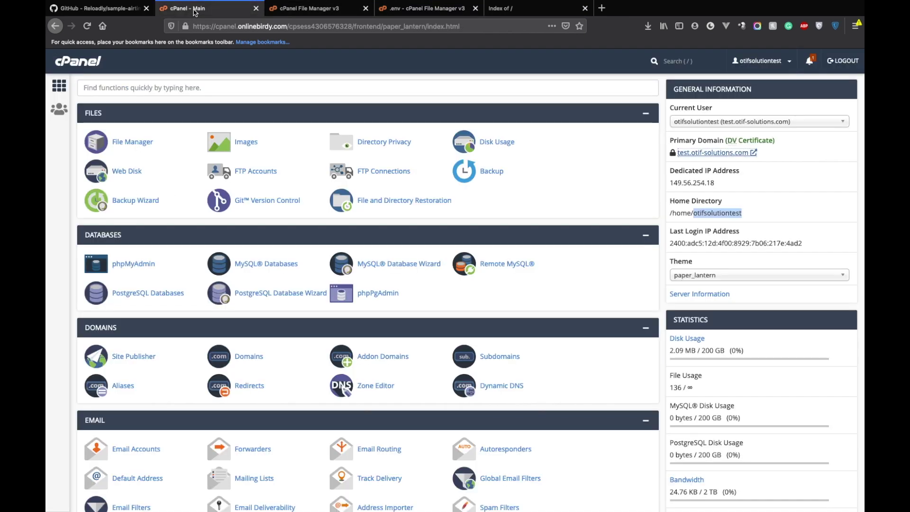
# Create the database otifsolutiontest_main in the MySQL Database Wizard and advance to Step 2
pyautogui.scroll(-1, 219, 321)
pyautogui.click(453, 293)
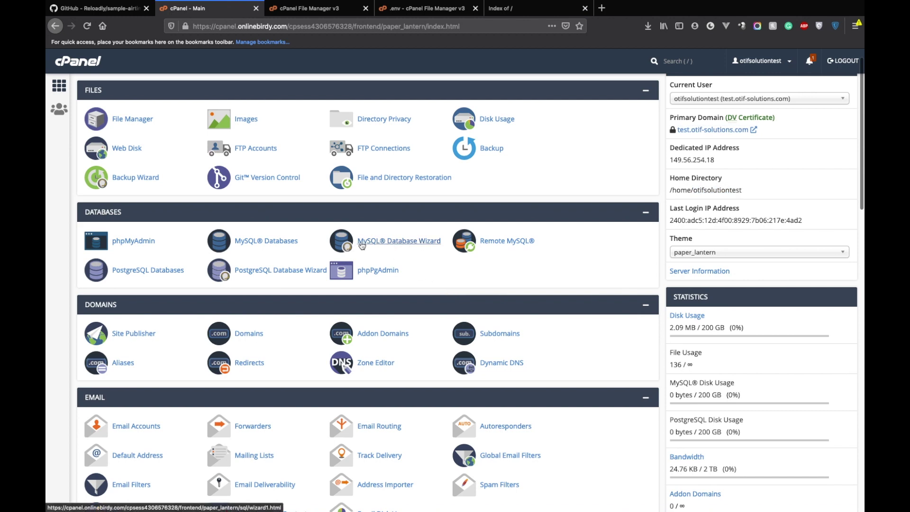
pyautogui.click(420, 246)
pyautogui.click(172, 206)
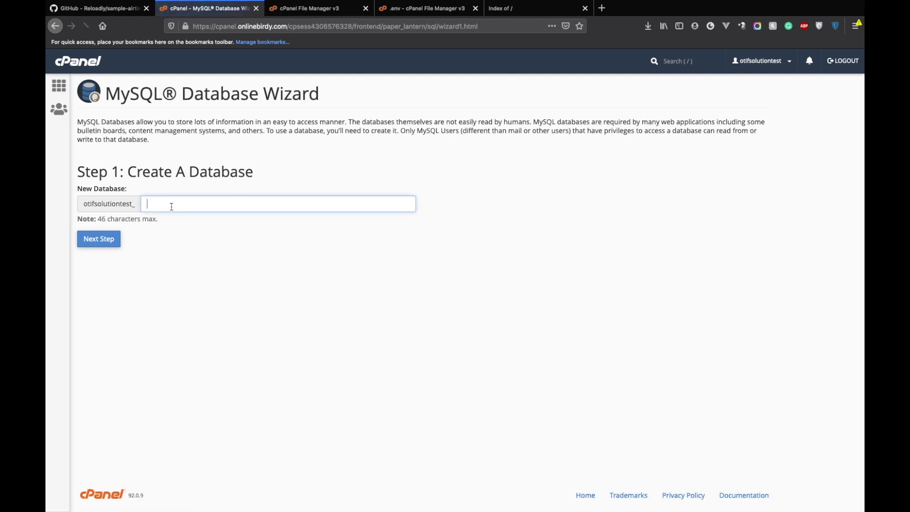
pyautogui.write('main')
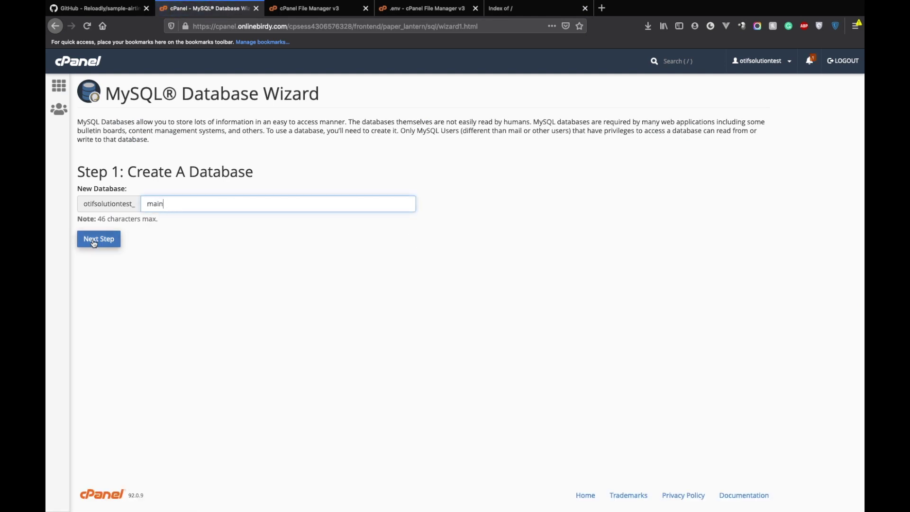
pyautogui.click(95, 240)
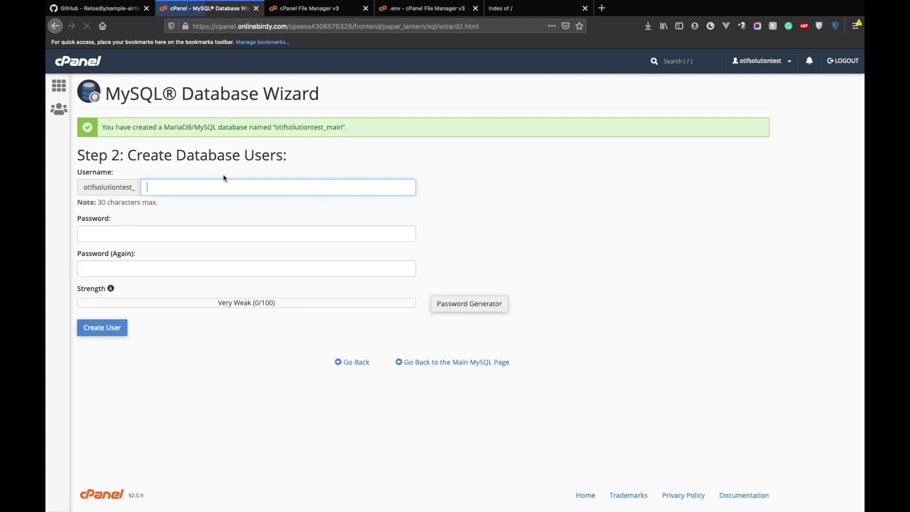
# Copy the new database name into the DB_DATABASE value of the .env file
pyautogui.doubleClick(292, 128)
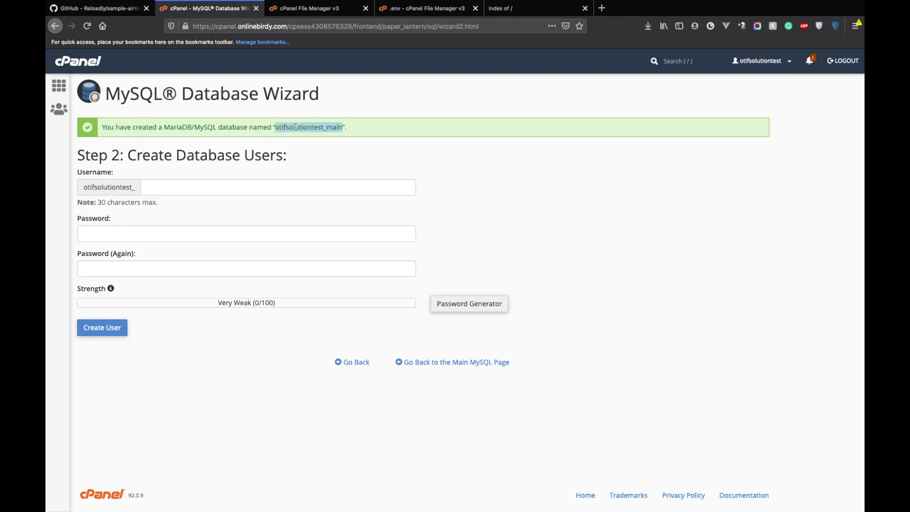
pyautogui.rightClick(310, 127)
pyautogui.click(322, 131)
pyautogui.click(428, 10)
pyautogui.press('BackSpace')
pyautogui.press('BackSpace')
pyautogui.press('super+v')
# Enter main_user as the new database username in the wizard
pyautogui.hotkey('ctrl', 'shift', 'Tab')
pyautogui.hotkey('ctrl', 'shift', 'Tab')
pyautogui.click(158, 187)
pyautogui.moveTo(128, 156); pyautogui.dragTo(291, 157)
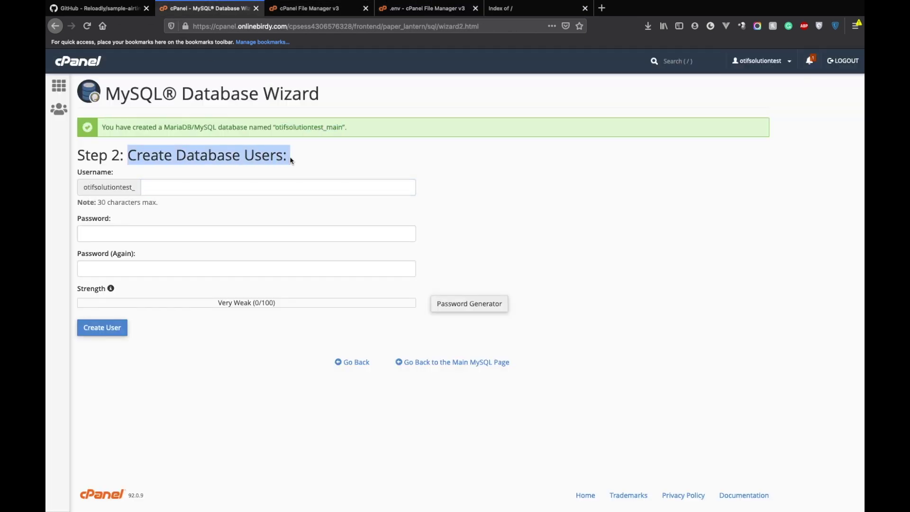
pyautogui.click(191, 187)
pyautogui.write('main')
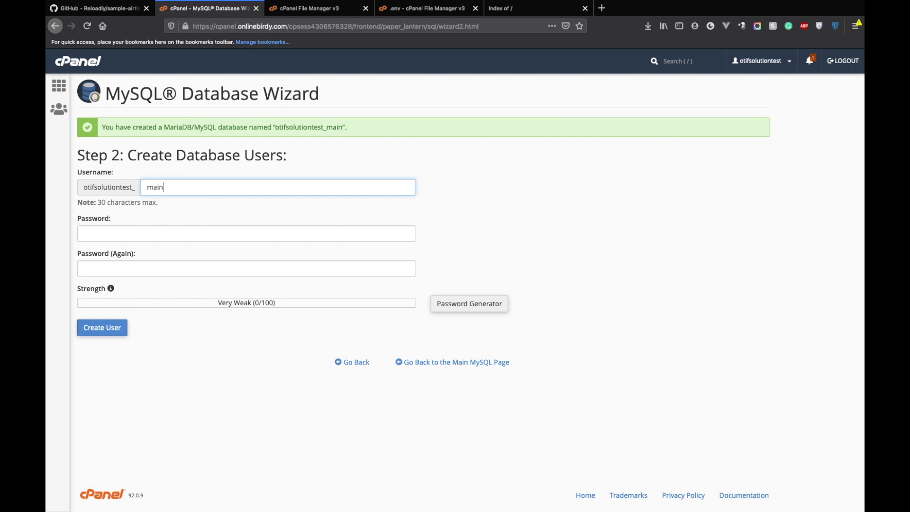
pyautogui.write('_user')
# Generate a password, copy it, and fill both password fields with it
pyautogui.click(459, 303)
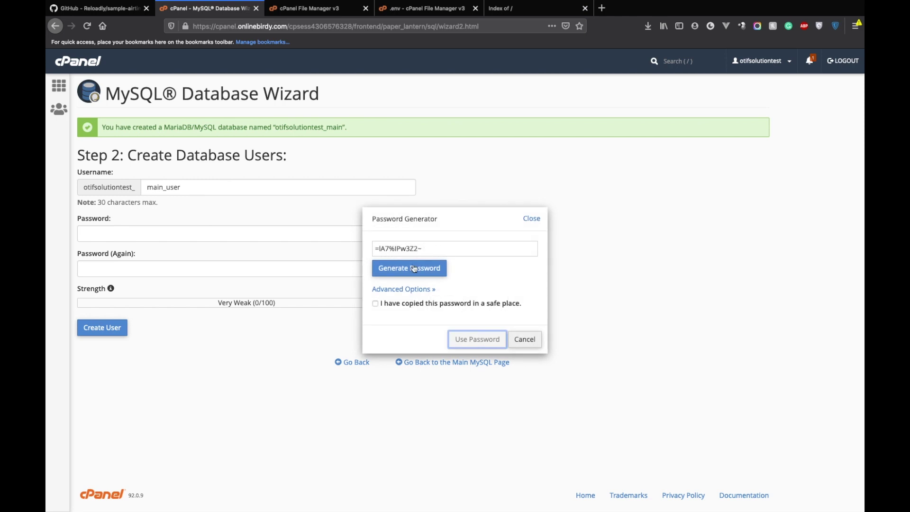
pyautogui.moveTo(431, 246); pyautogui.dragTo(370, 247)
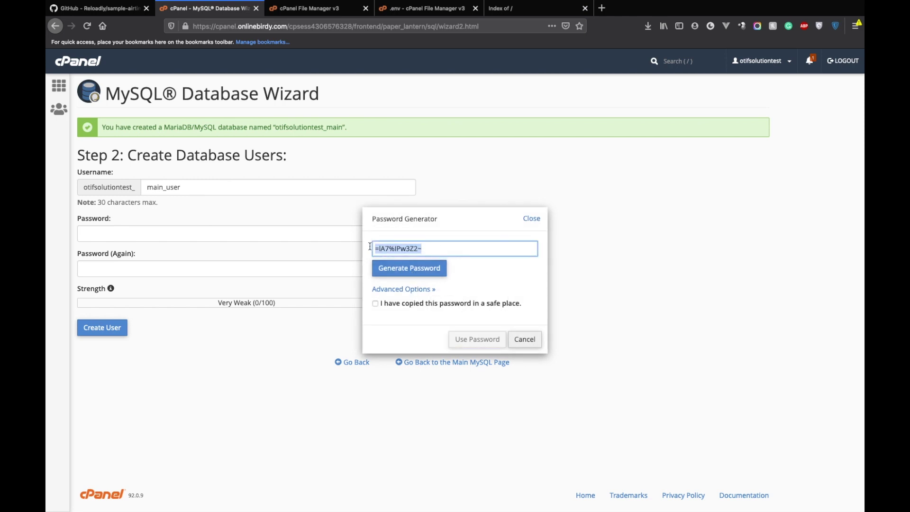
pyautogui.click(437, 304)
pyautogui.click(478, 340)
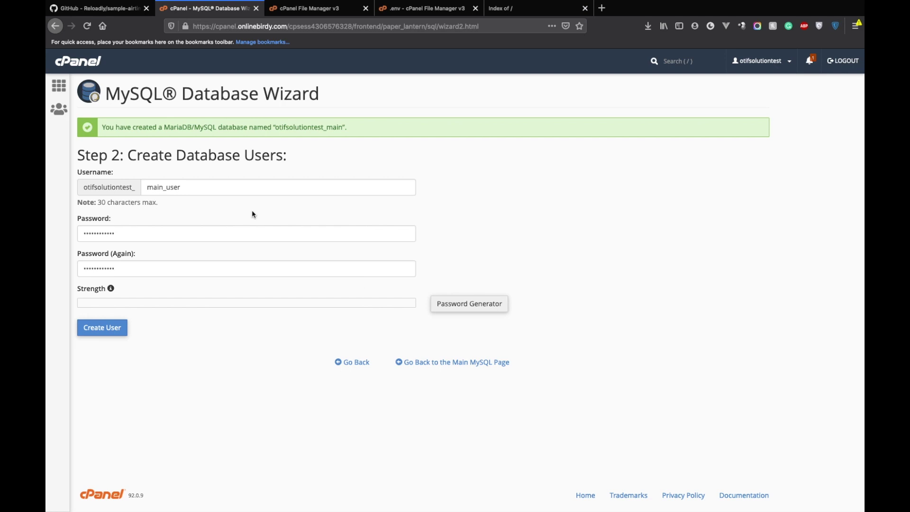
# Replace the .env DB_PASSWORD value with the generated password, wrapped in quotes
pyautogui.click(422, 8)
pyautogui.moveTo(118, 222); pyautogui.dragTo(207, 223)
pyautogui.hotkey('ctrl', 'v')
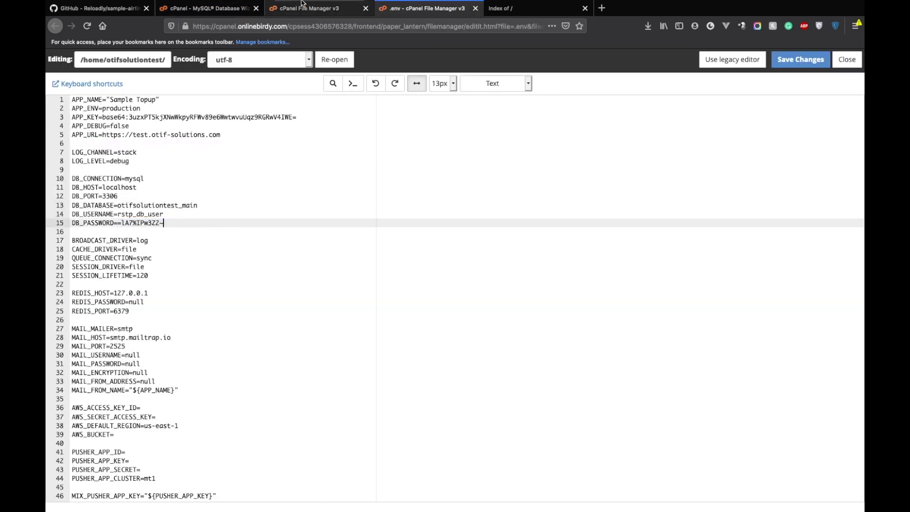
pyautogui.hotkey('ctrl', 'z')
pyautogui.press('BackSpace')
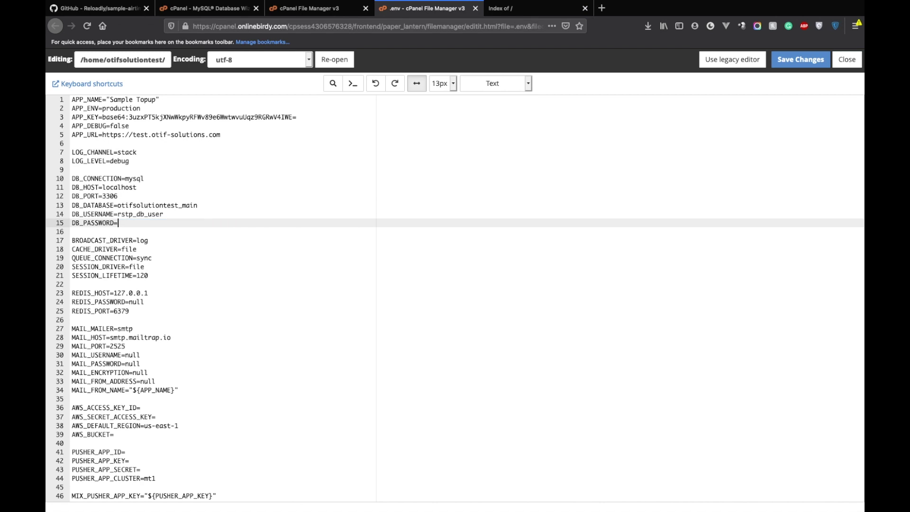
pyautogui.write('"')
pyautogui.hotkey('ctrl', 'v')
pyautogui.moveTo(122, 225); pyautogui.dragTo(167, 224)
pyautogui.click(123, 223)
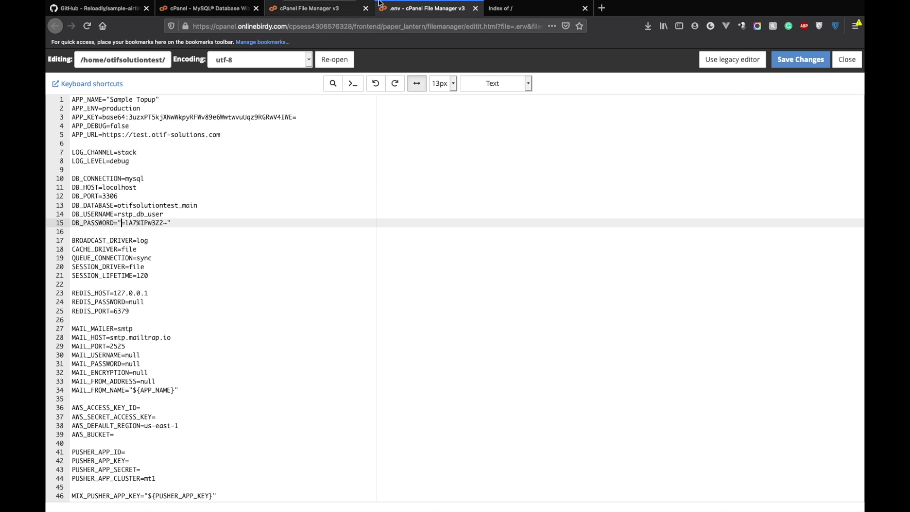
# Create the MySQL user otifsolutiontest_main_user and select its full name
pyautogui.click(207, 9)
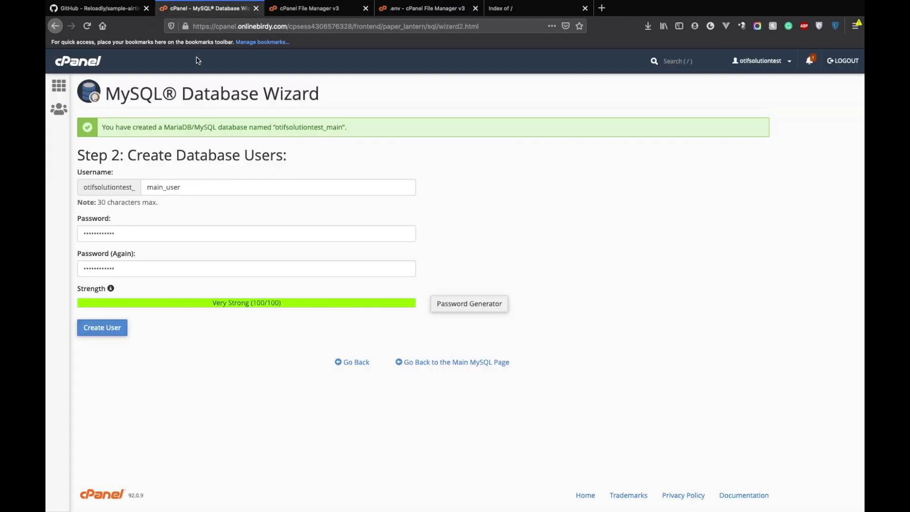
pyautogui.click(105, 329)
pyautogui.click(410, 116)
pyautogui.doubleClick(329, 128)
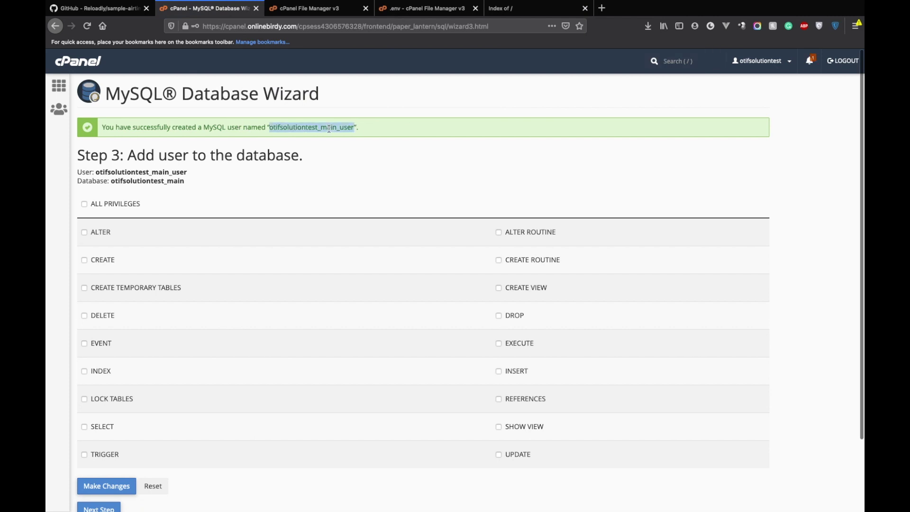
# Paste the new user name otifsolutiontest_main_user into the .env DB_USERNAME value
pyautogui.rightClick(311, 129)
pyautogui.click(319, 132)
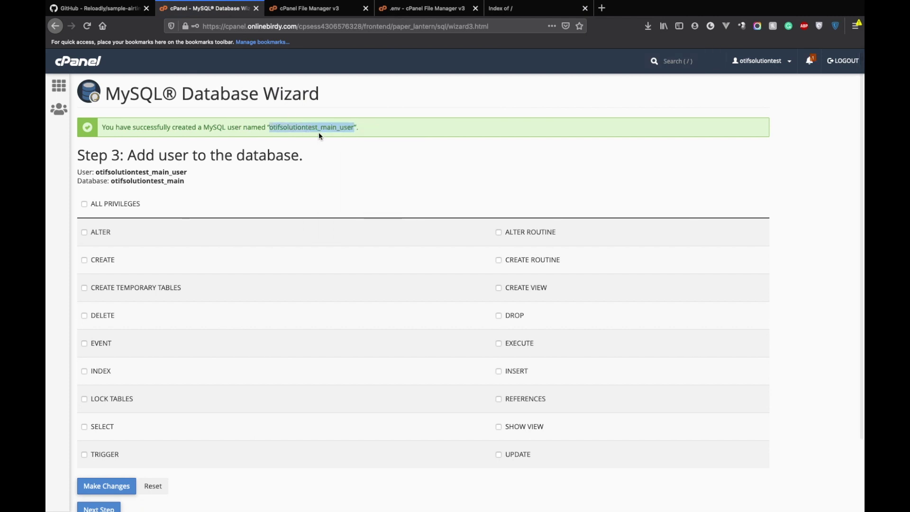
pyautogui.click(450, 8)
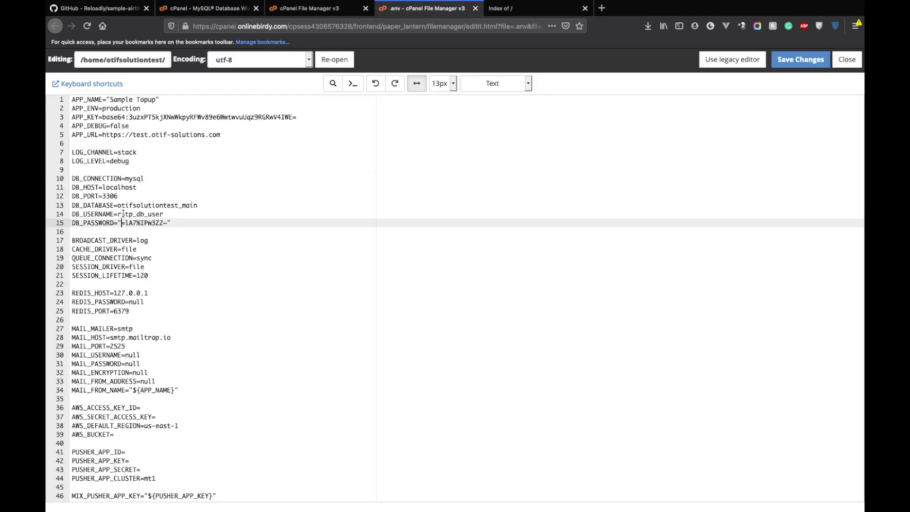
pyautogui.doubleClick(122, 214)
pyautogui.hotkey('ctrl', 'v')
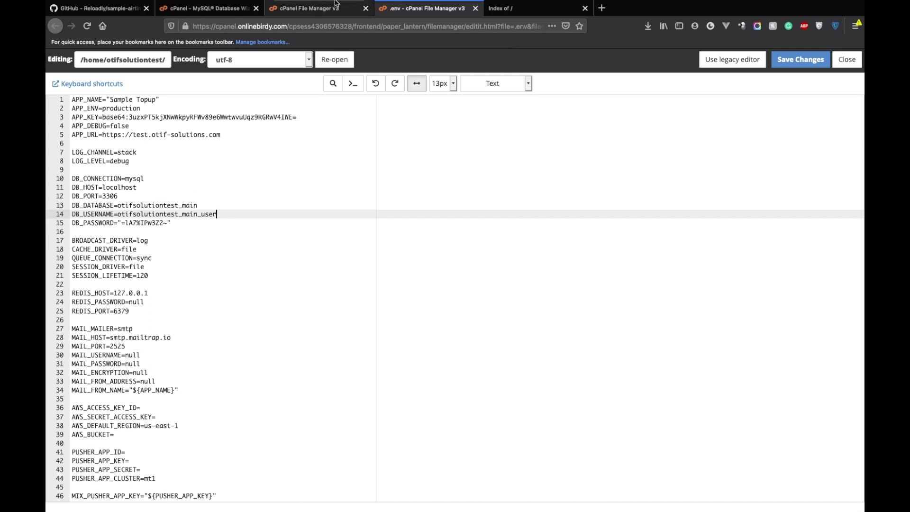
# Grant ALL PRIVILEGES to the user on otifsolutiontest_main and apply the changes
pyautogui.click(209, 8)
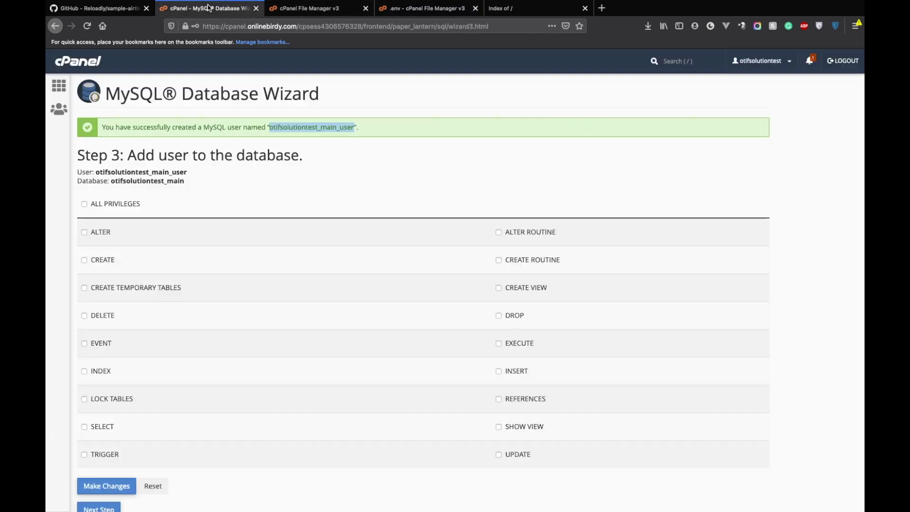
pyautogui.click(116, 204)
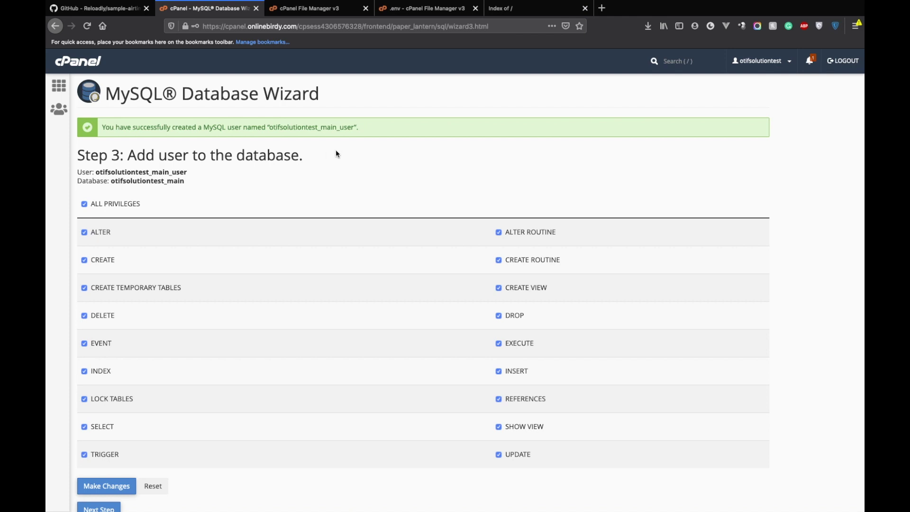
pyautogui.scroll(-3, 161, 203)
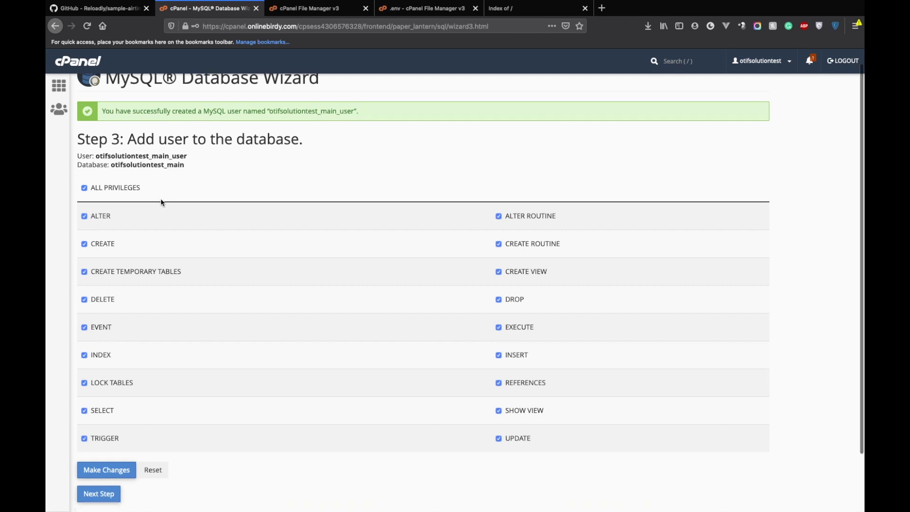
pyautogui.click(101, 407)
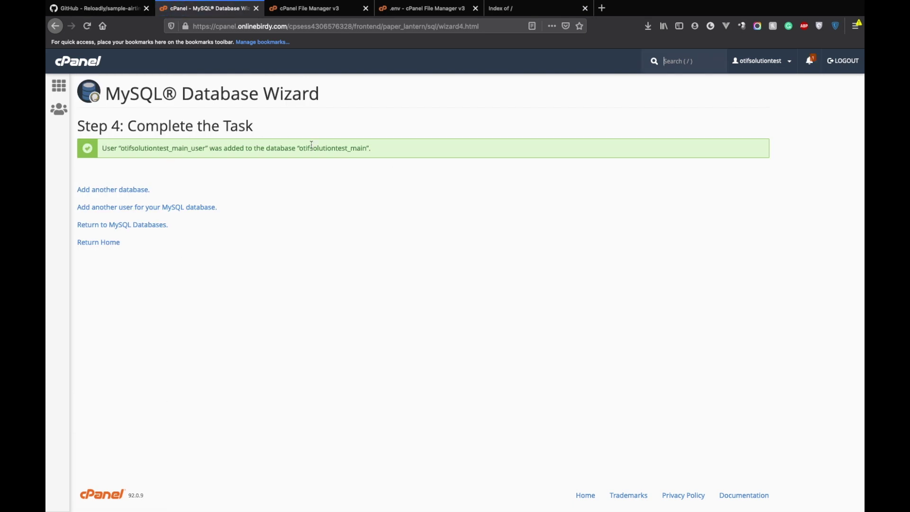
# Save the .env file with the new database name, user and password, then close the editor
pyautogui.doubleClick(170, 149)
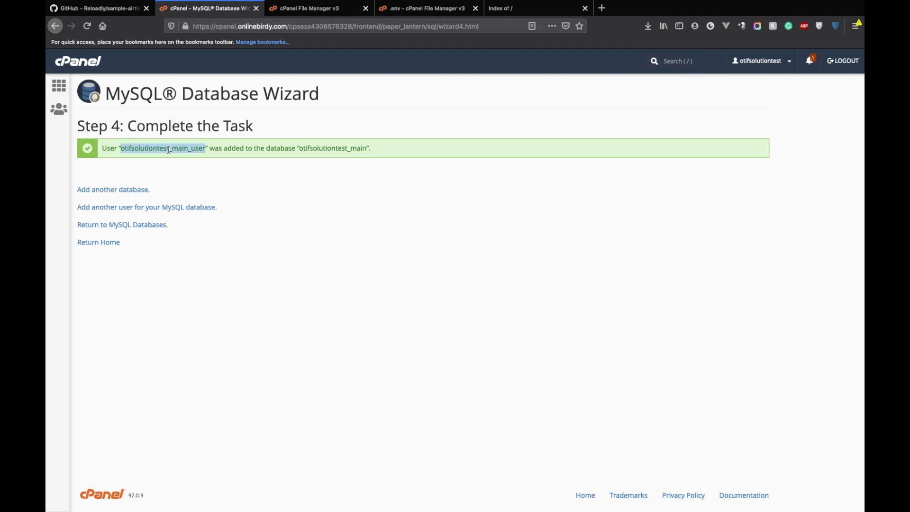
pyautogui.doubleClick(321, 148)
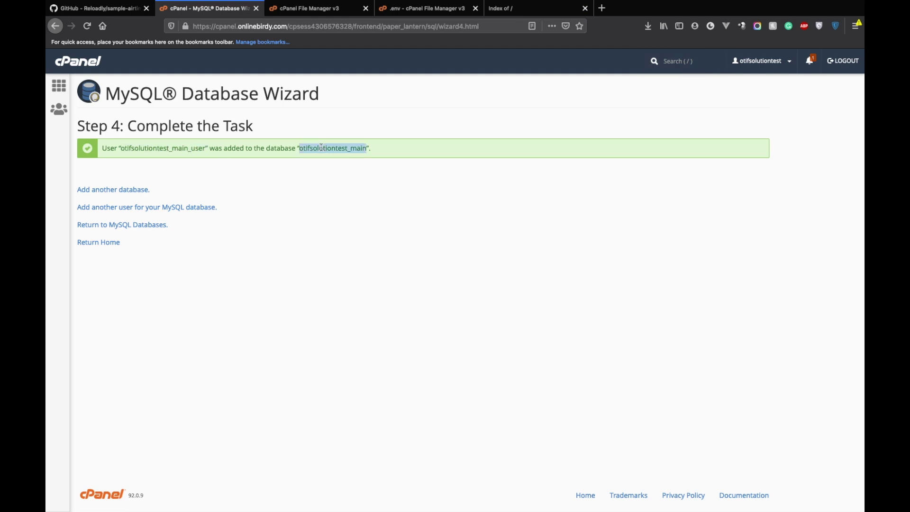
pyautogui.click(82, 62)
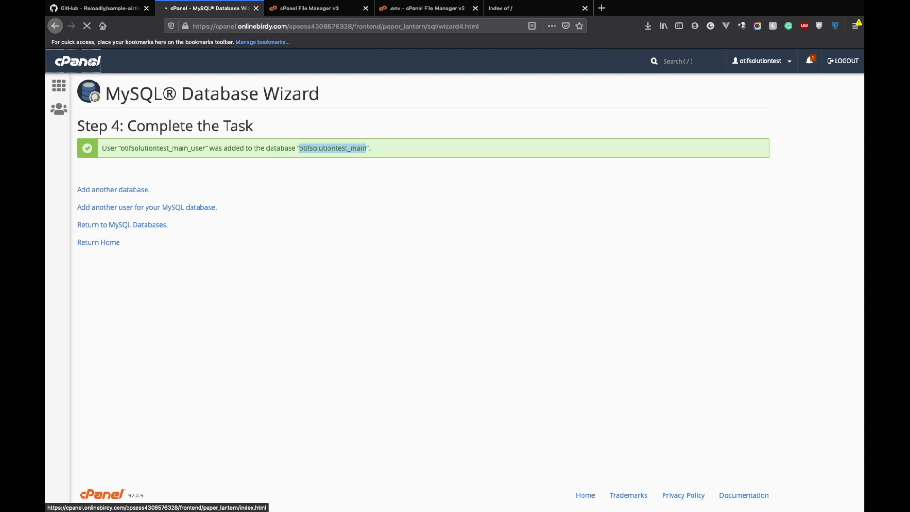
pyautogui.click(459, 4)
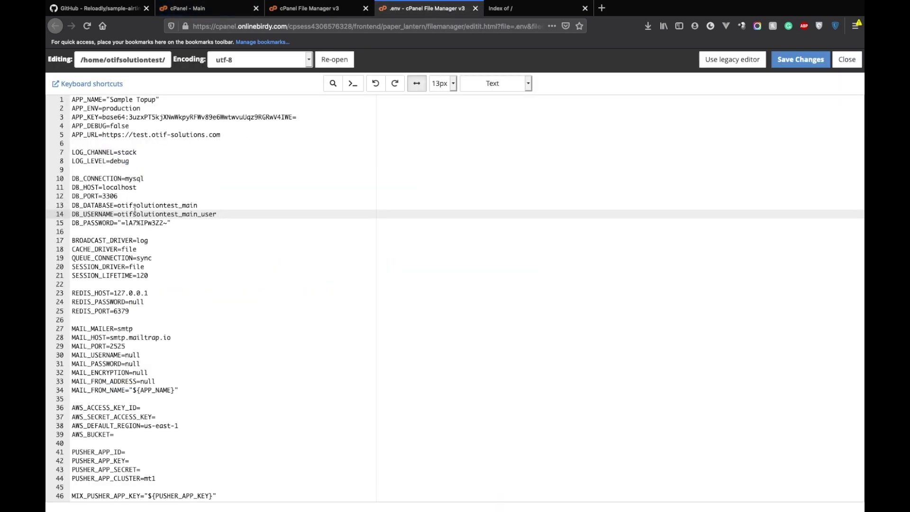
pyautogui.scroll(-1, 135, 242)
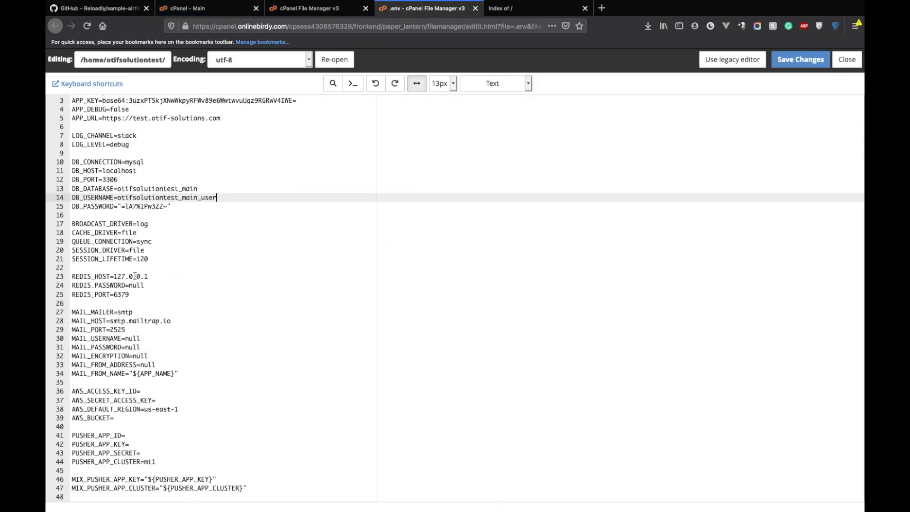
pyautogui.scroll(1, 134, 276)
pyautogui.click(797, 63)
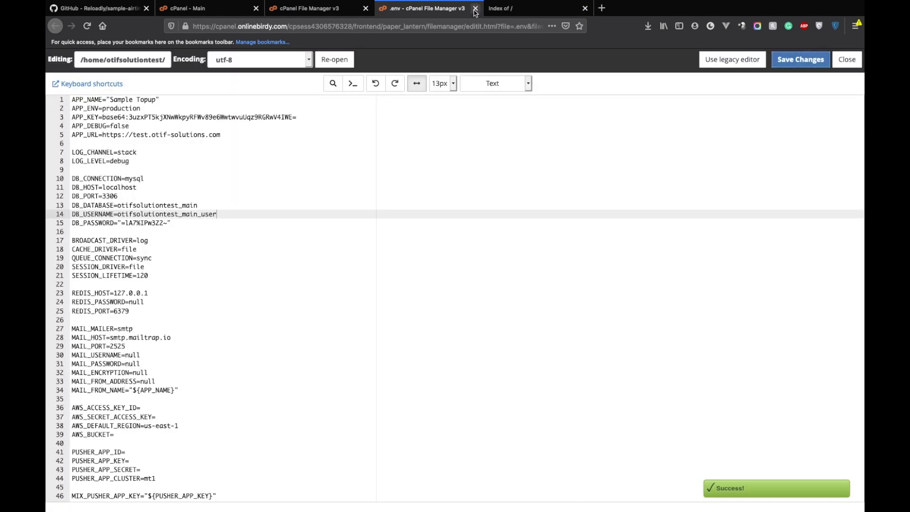
pyautogui.click(475, 9)
pyautogui.click(315, 10)
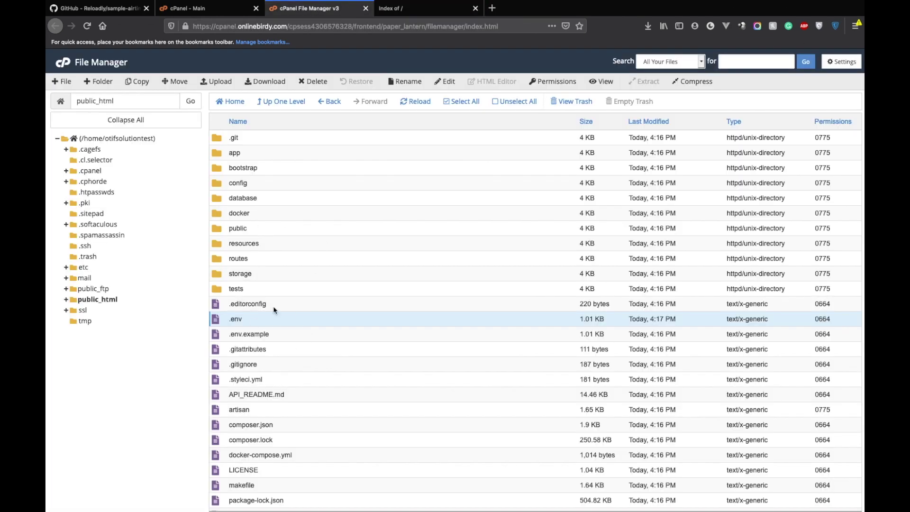
# Deselect the .env file in File Manager
pyautogui.click(288, 319)
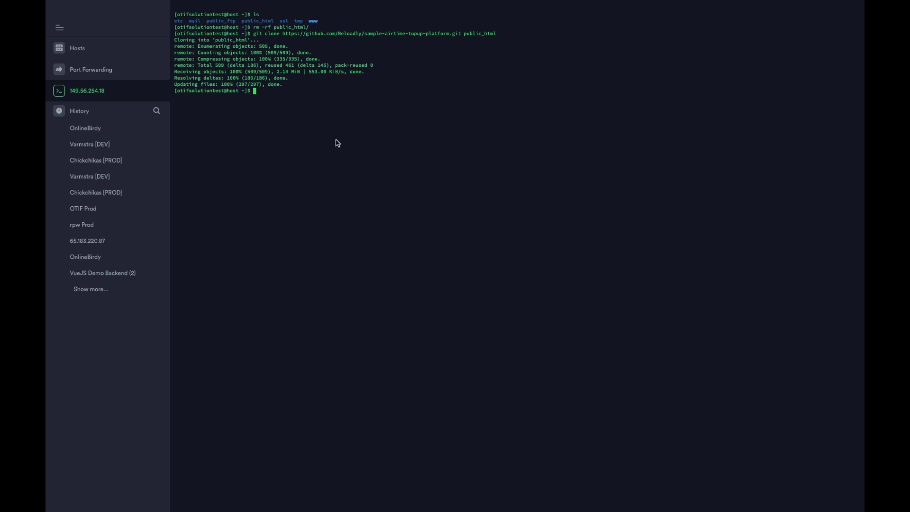
# Move into public_html and run composer install
pyautogui.write('cd public_html/')
pyautogui.press('Return')
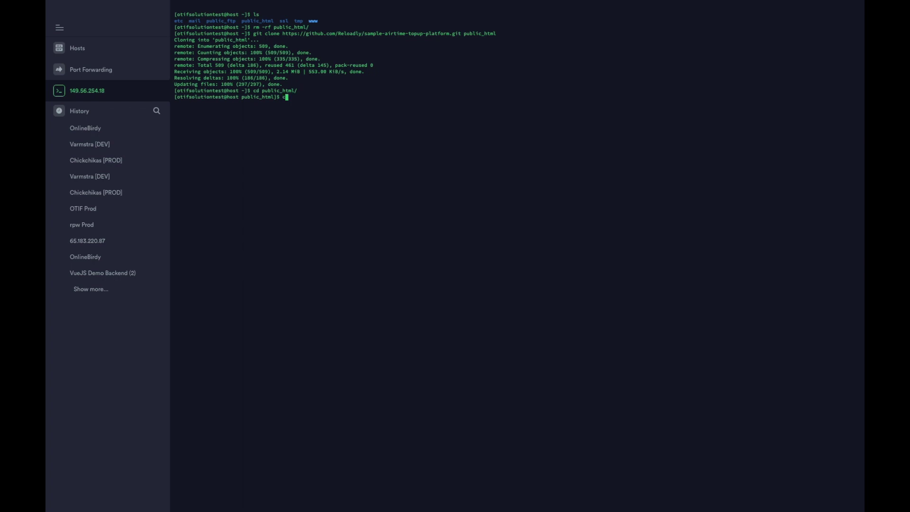
pyautogui.write('composer install')
pyautogui.press('Return')
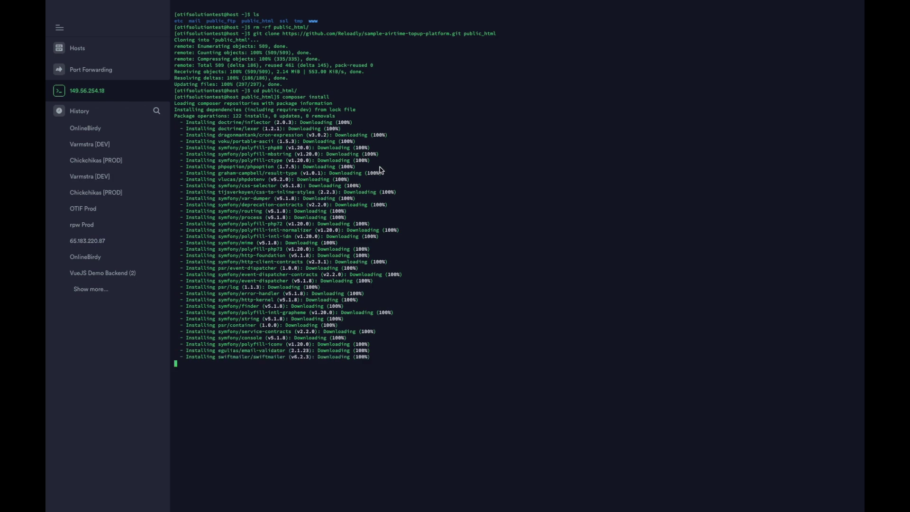
# Return to the cPanel main dashboard in the browser
pyautogui.hotkey('ctrl', 'Left')
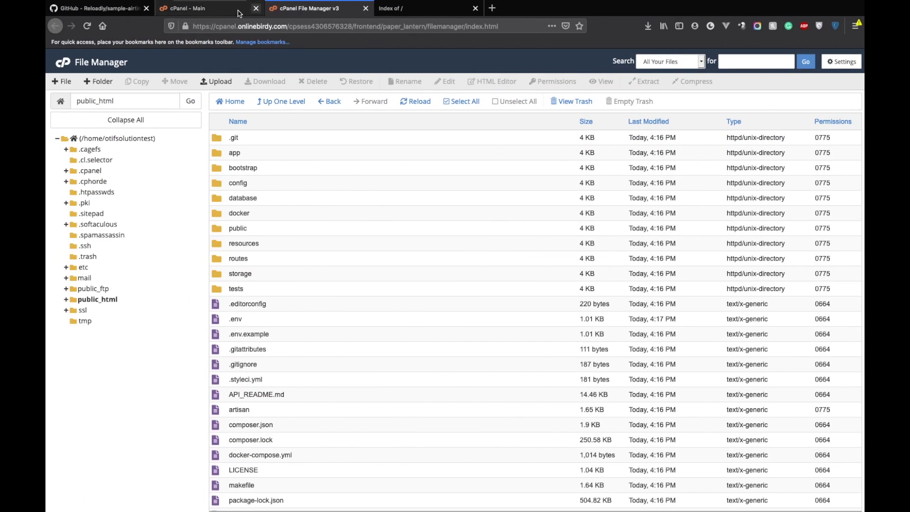
pyautogui.click(204, 11)
pyautogui.scroll(-1, 202, 300)
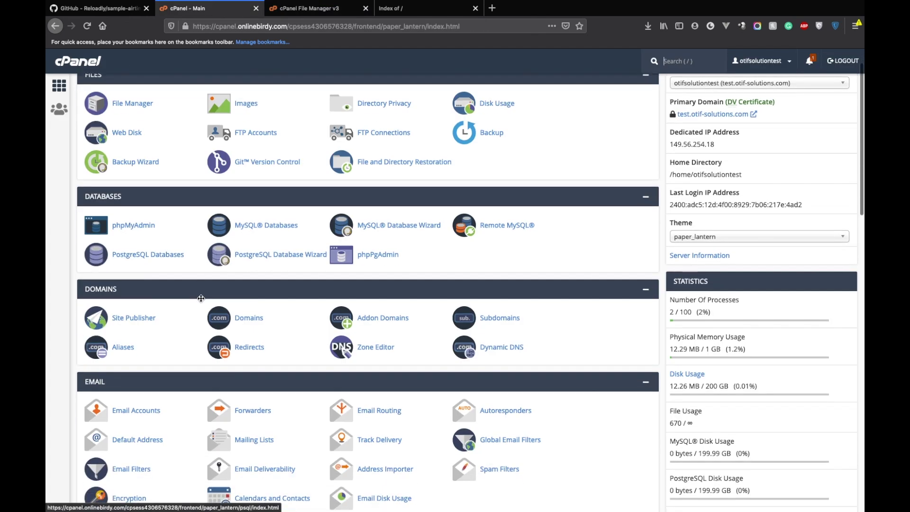
pyautogui.scroll(-6, 201, 277)
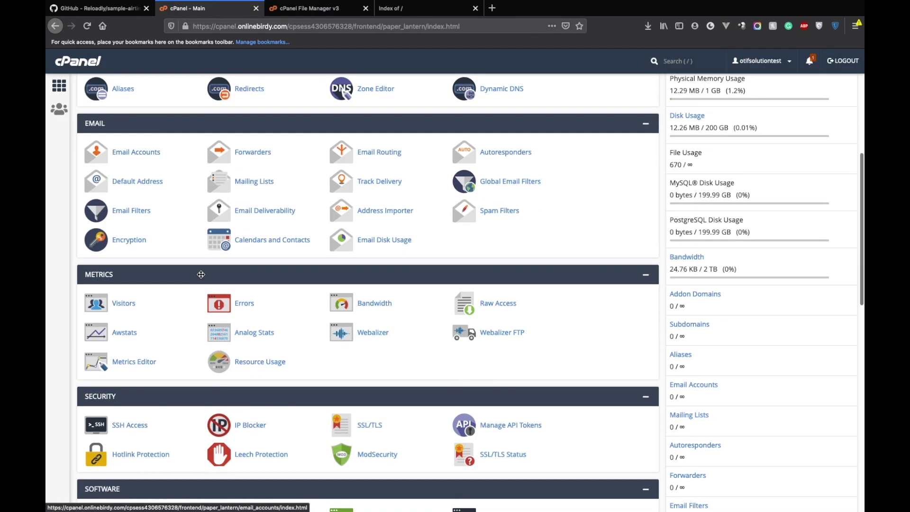
pyautogui.scroll(6, 200, 263)
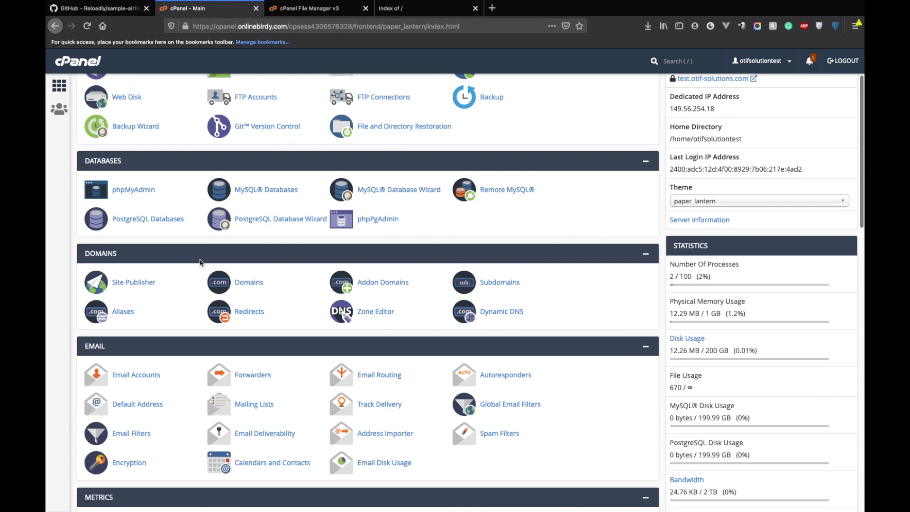
pyautogui.scroll(-2, 201, 262)
# Switch test.otif-solutions.com from PHP 7.4 to PHP 7.3 (ea-php73) in MultiPHP Manager
pyautogui.hotkey('ctrl', 'f')
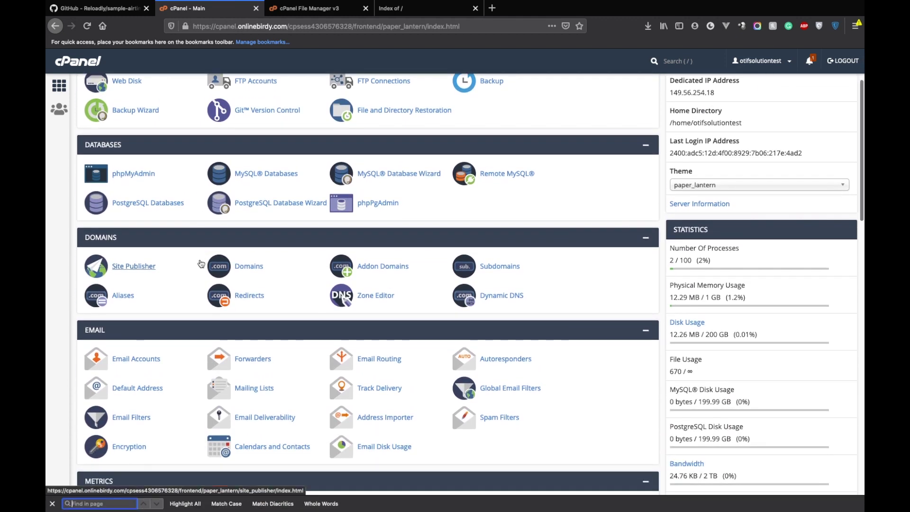
pyautogui.write('php')
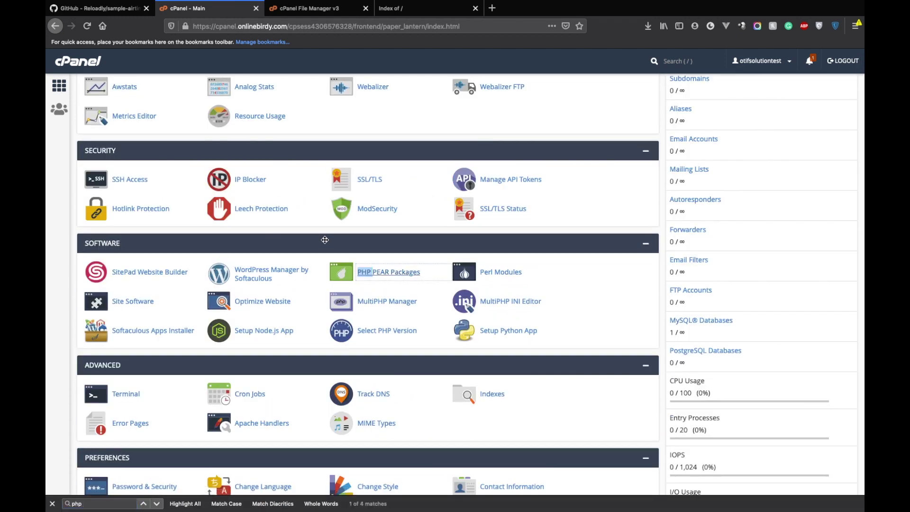
pyautogui.press('Escape')
pyautogui.click(395, 307)
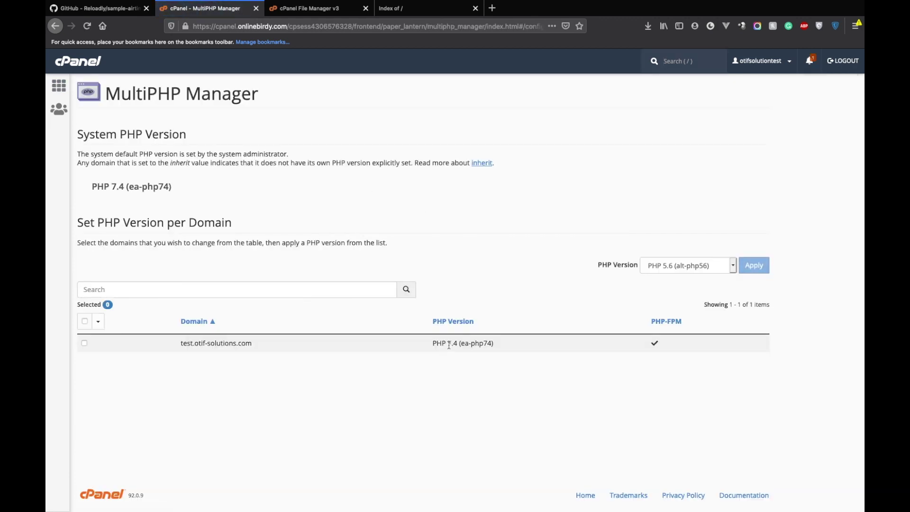
pyautogui.moveTo(449, 345); pyautogui.dragTo(497, 348)
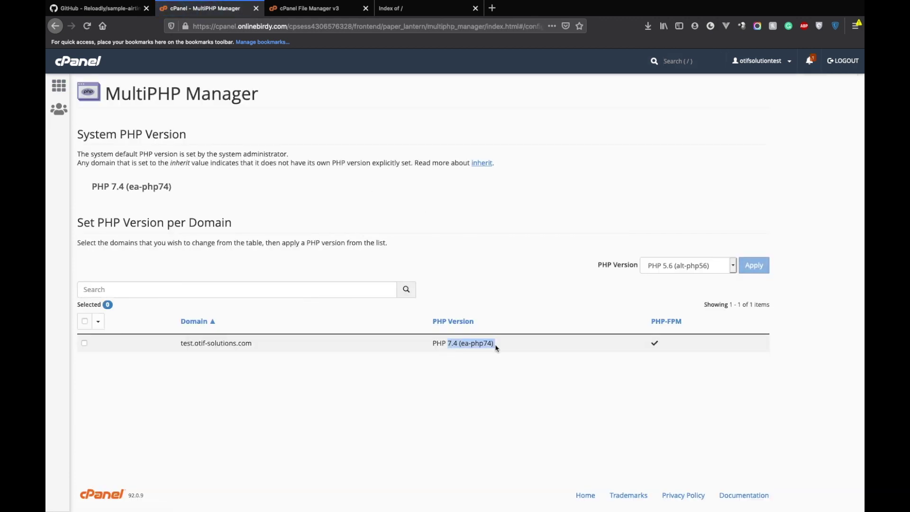
pyautogui.click(433, 352)
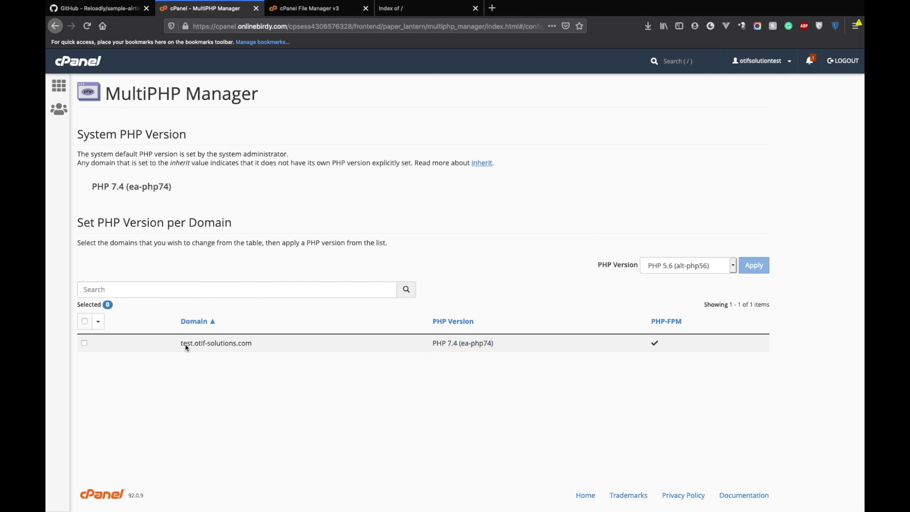
pyautogui.click(85, 344)
pyautogui.click(691, 269)
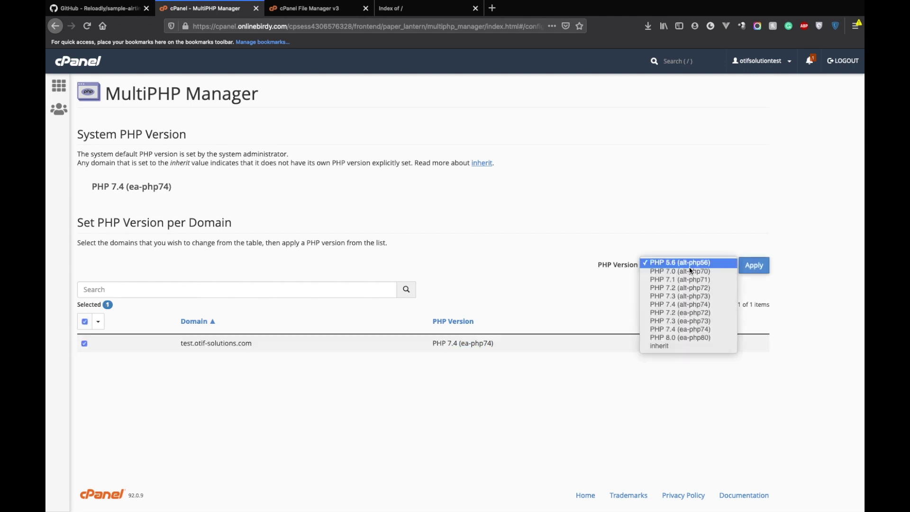
pyautogui.click(681, 321)
pyautogui.click(761, 267)
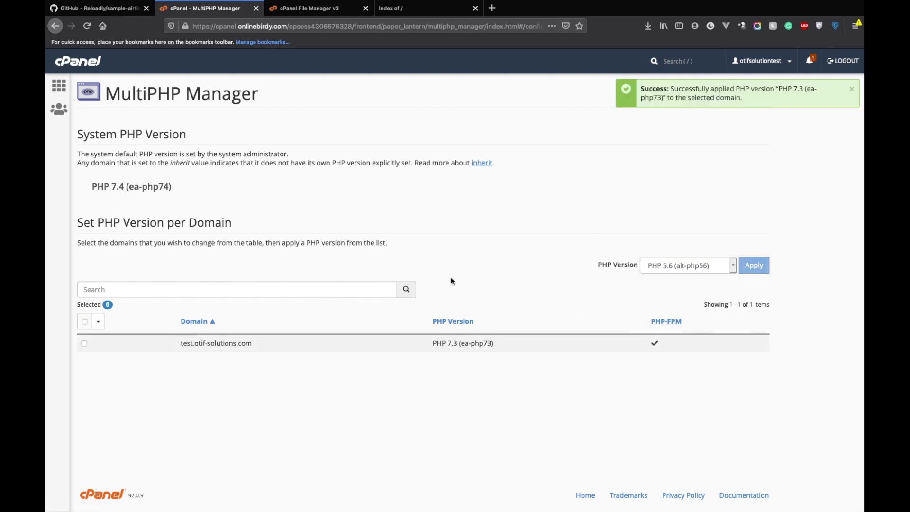
pyautogui.click(77, 61)
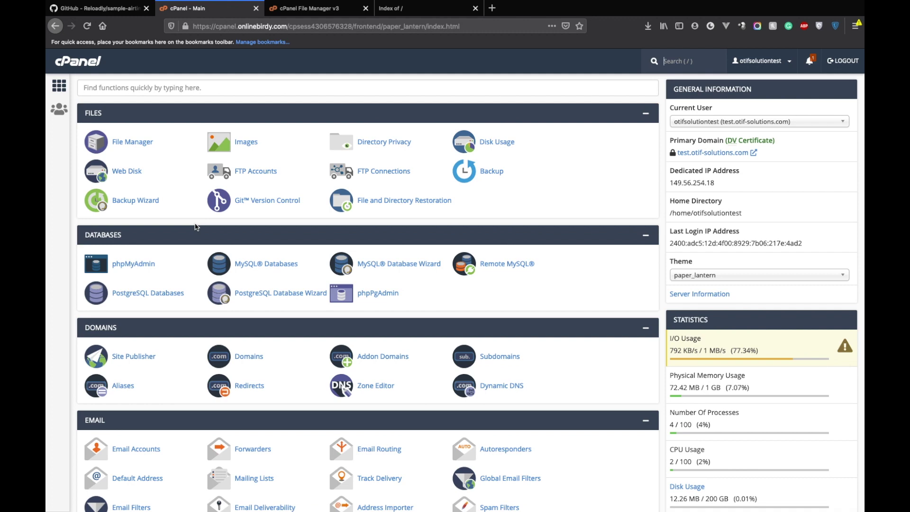
# Set 7.3 as the current version in Select PHP Version, then view the finished Composer install
pyautogui.scroll(-4, 250, 253)
pyautogui.scroll(-7, 251, 254)
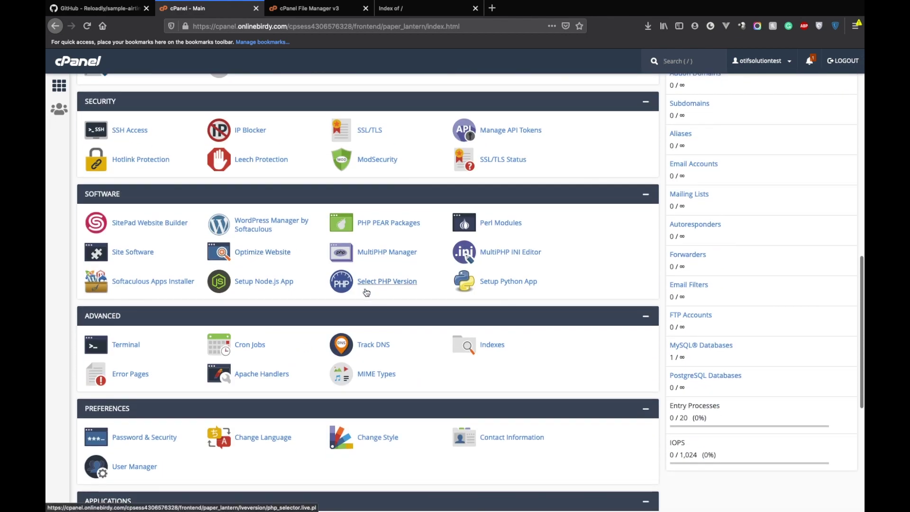
pyautogui.click(377, 284)
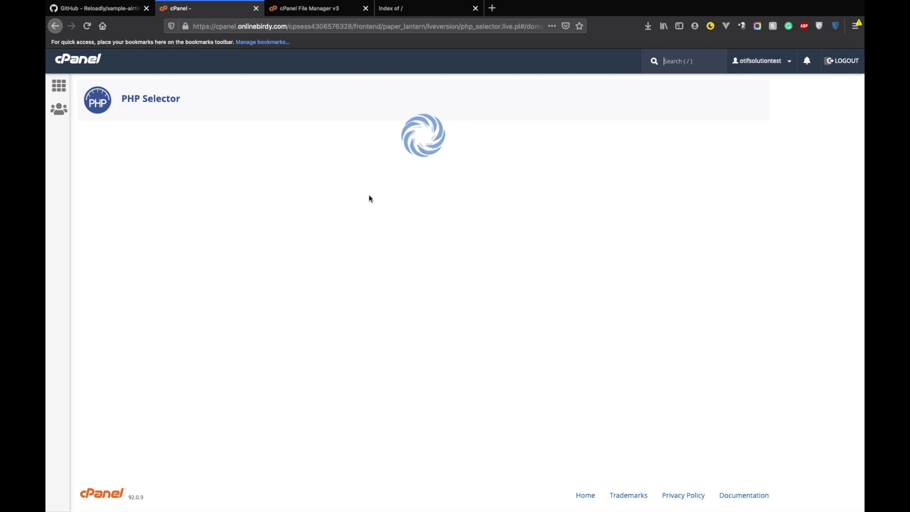
pyautogui.hotkey('ctrl', 'Right')
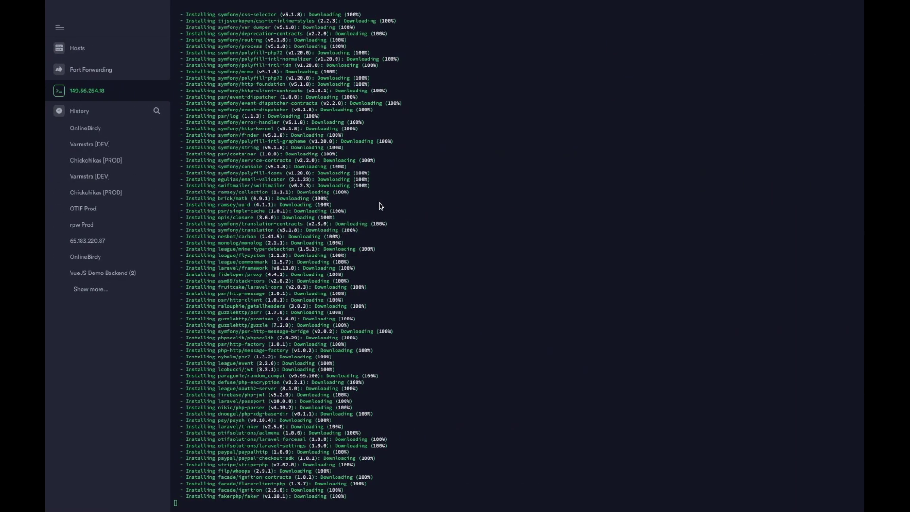
pyautogui.hotkey('ctrl', 'Left')
pyautogui.hotkey('ctrl', 'Right')
pyautogui.hotkey('ctrl', 'Left')
pyautogui.click(319, 190)
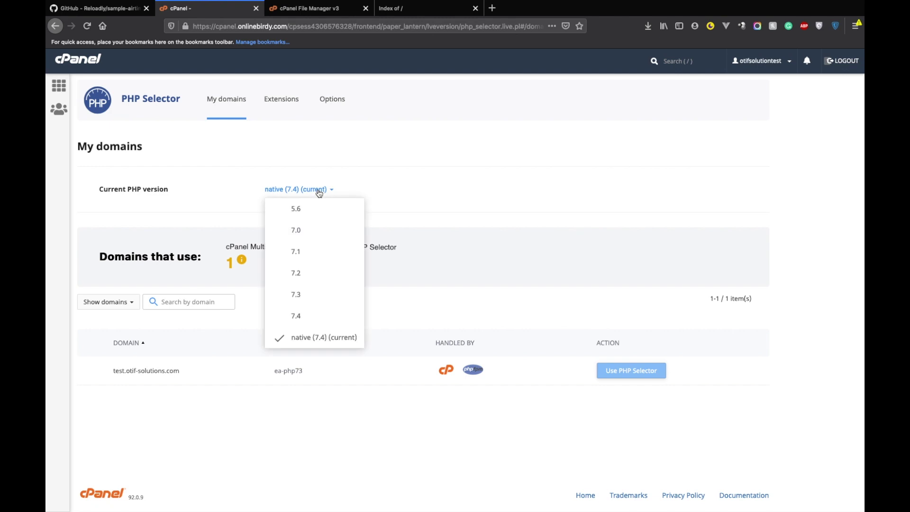
pyautogui.click(315, 294)
pyautogui.click(317, 190)
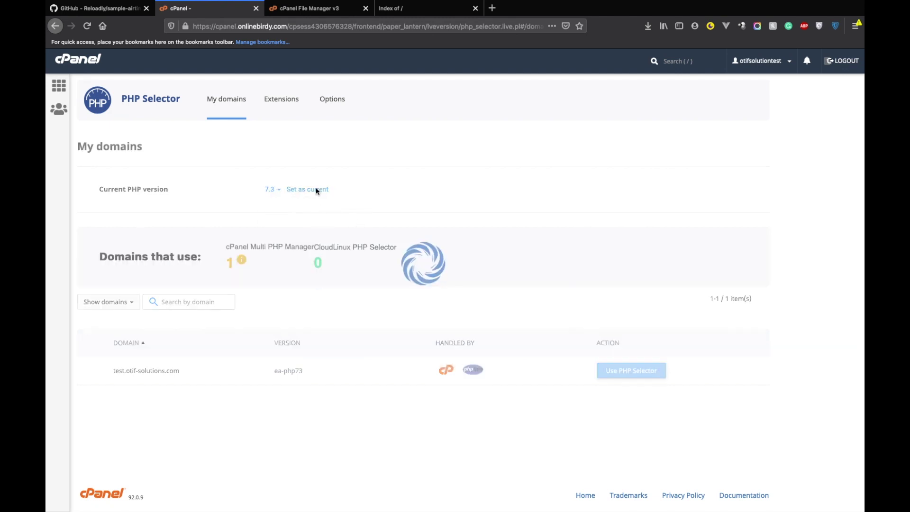
pyautogui.hotkey('ctrl', 'Right')
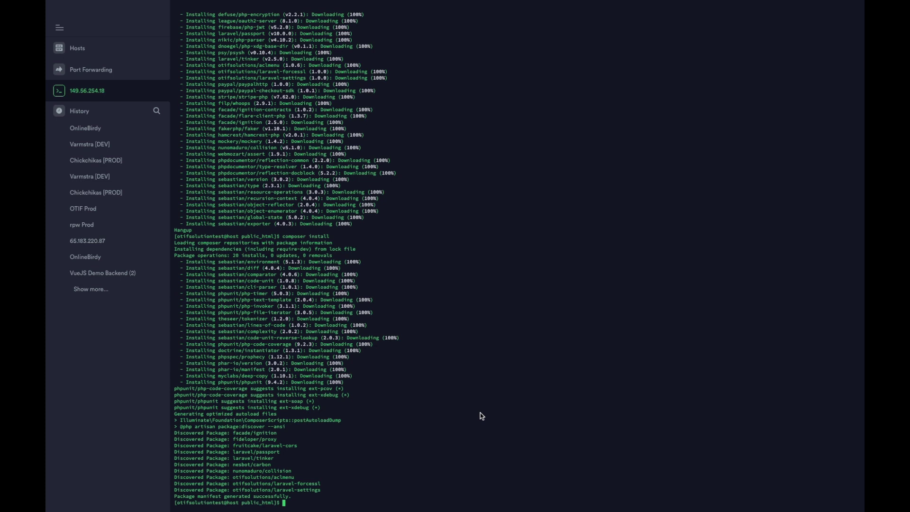
# Run php artisan migrate and confirm with yes for production
pyautogui.write('php artisan migrate')
pyautogui.press('Return')
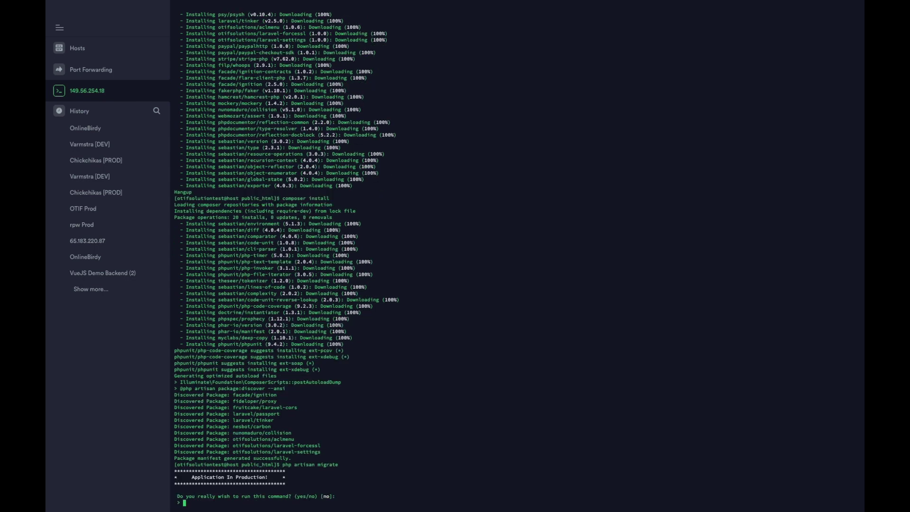
pyautogui.write('ye')
pyautogui.write('s')
pyautogui.press('Return')
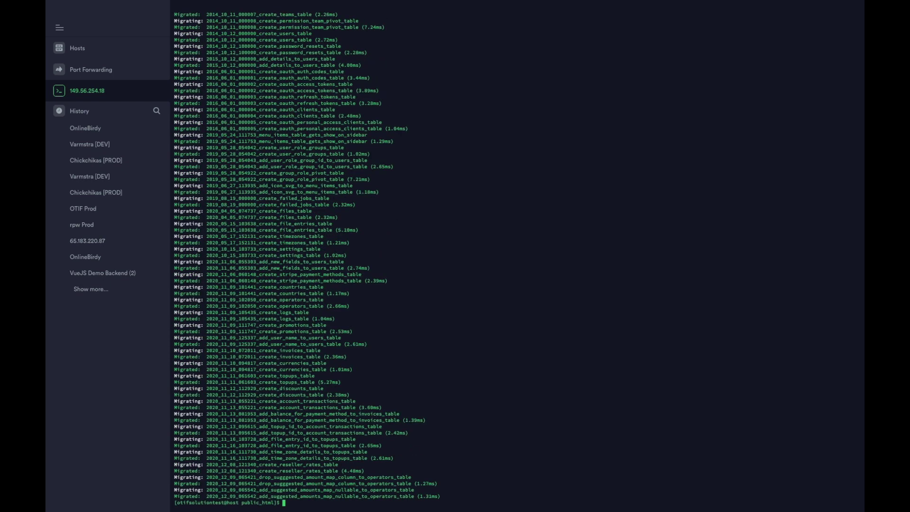
# Run php artisan db:seed, confirm with yes, then switch to the browser
pyautogui.write('php artisan db:seed')
pyautogui.press('Return')
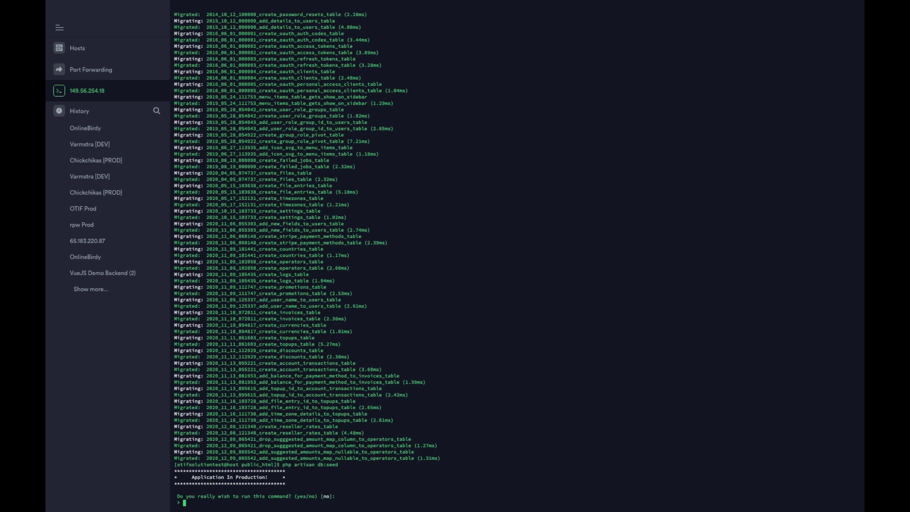
pyautogui.write('yes')
pyautogui.press('Return')
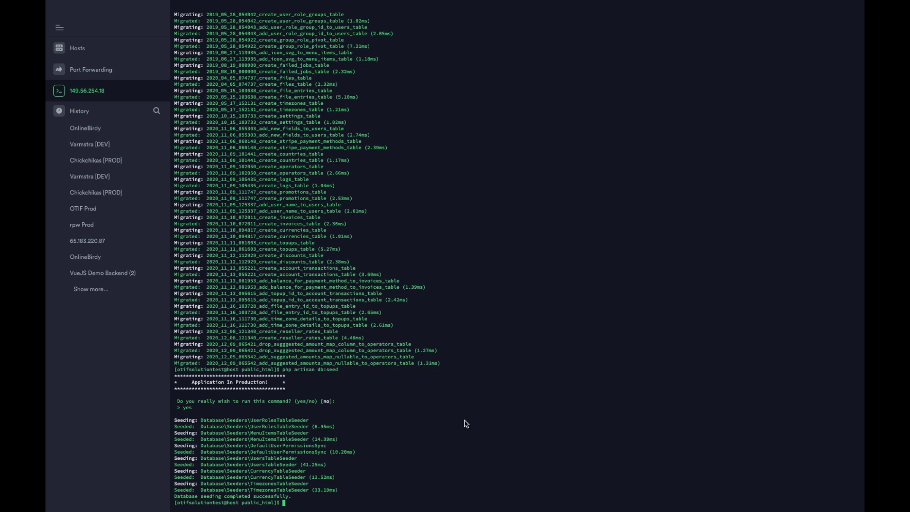
pyautogui.hotkey('ctrl', 'Left')
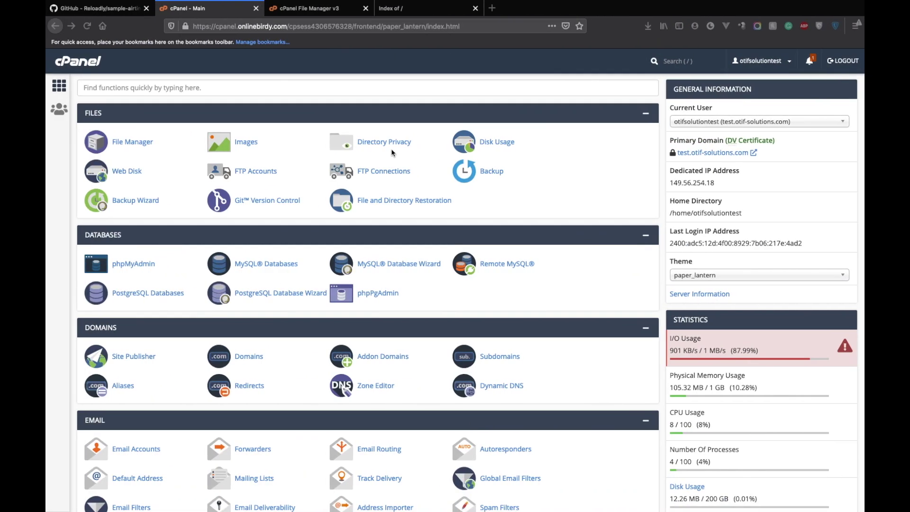
# Reload test.otif-solutions.com to show the Reloadly Sample Topup login, then return to cPanel
pyautogui.click(398, 13)
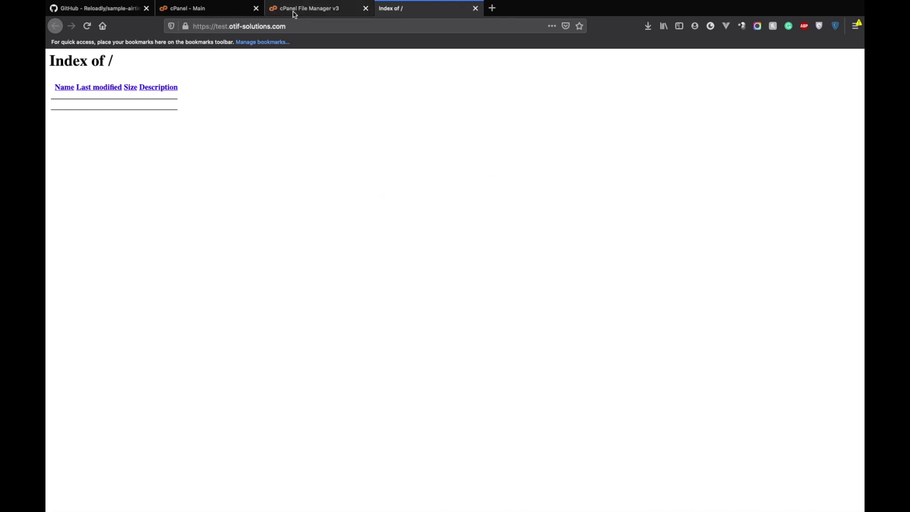
pyautogui.click(88, 28)
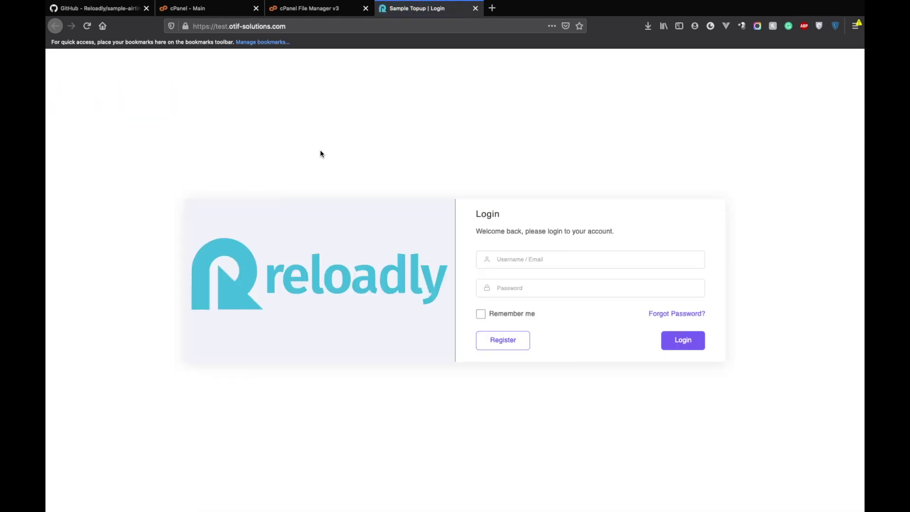
pyautogui.click(205, 9)
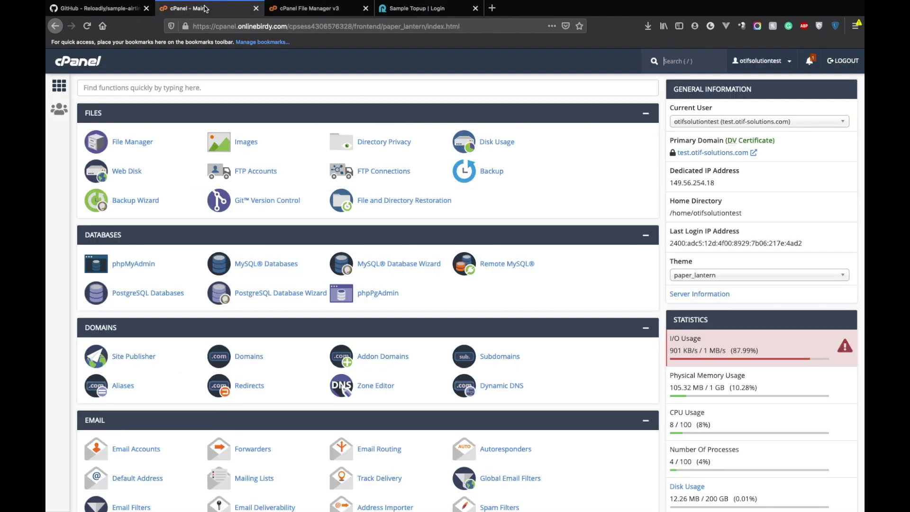
# Open Cron Jobs and copy the general example PHP command
pyautogui.scroll(-5, 239, 305)
pyautogui.scroll(-5, 241, 309)
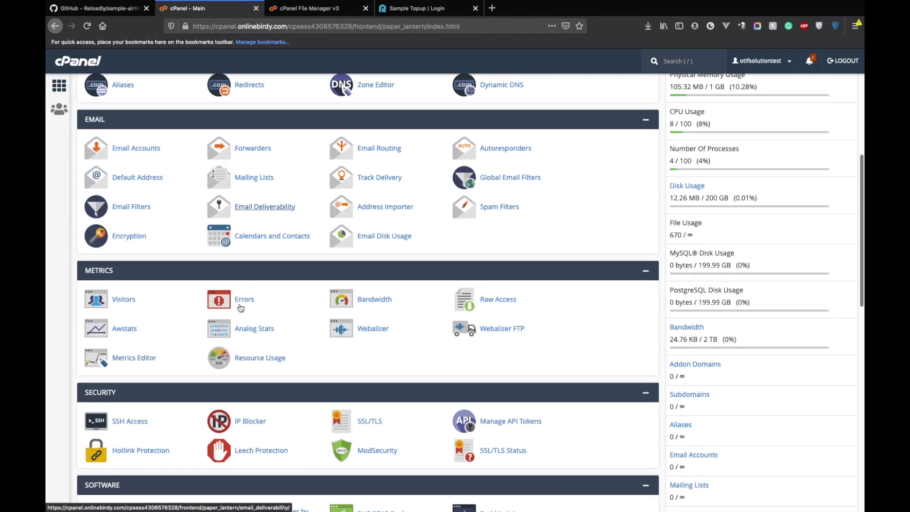
pyautogui.scroll(-5, 335, 271)
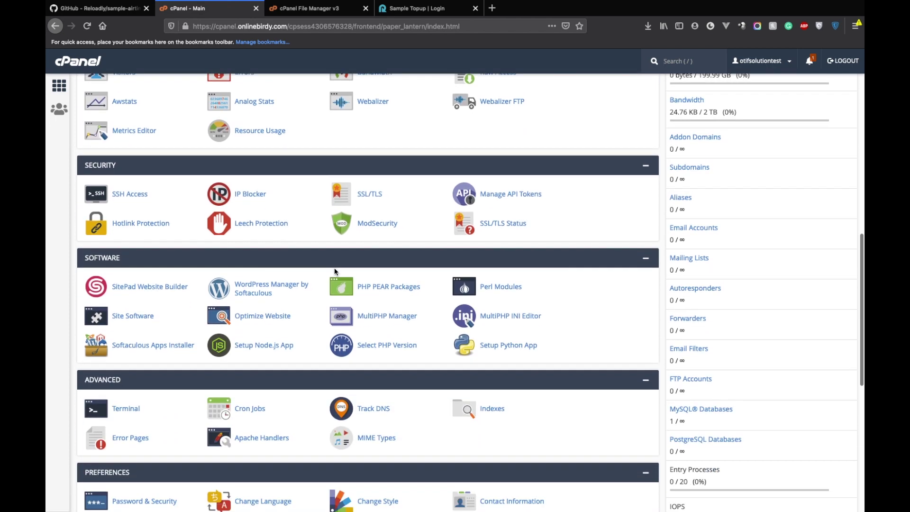
pyautogui.hotkey('ctrl', 'f')
pyautogui.write('cron')
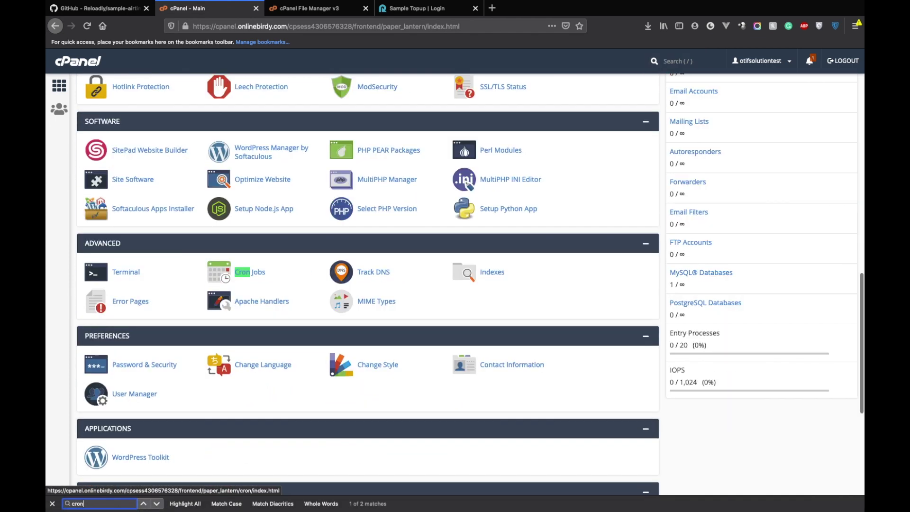
pyautogui.press('Escape')
pyautogui.click(250, 274)
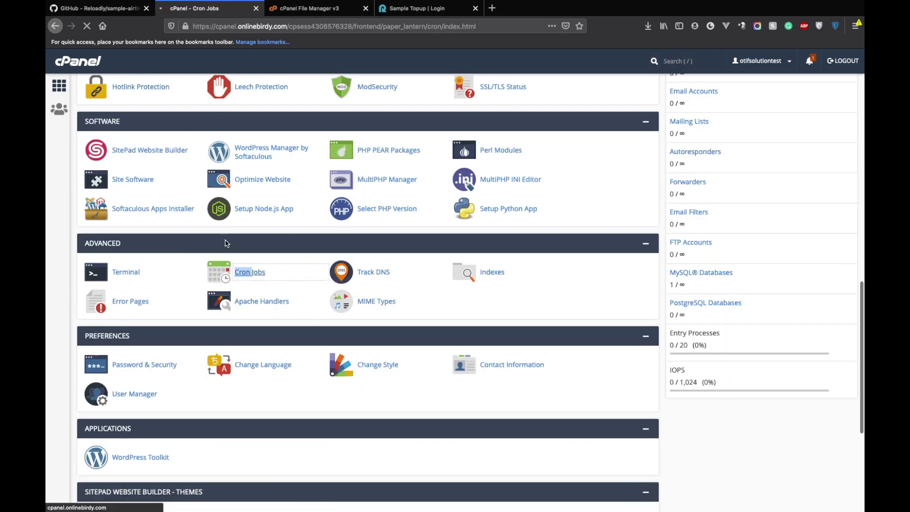
pyautogui.scroll(-2, 212, 303)
pyautogui.scroll(-3, 212, 304)
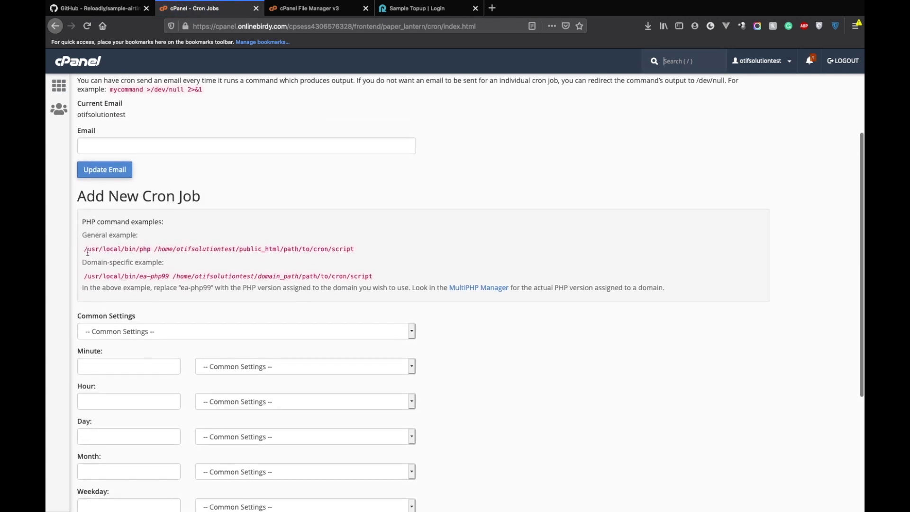
pyautogui.moveTo(84, 248); pyautogui.dragTo(364, 254)
pyautogui.press('super+c')
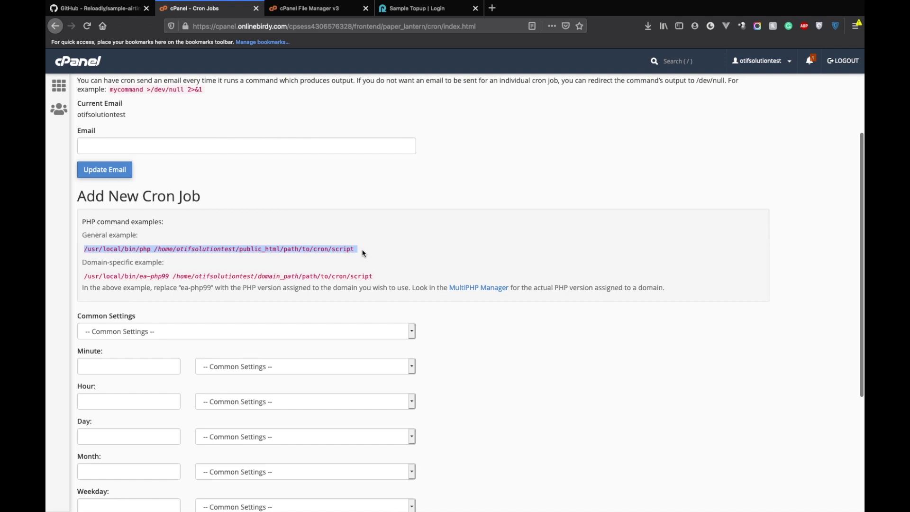
pyautogui.scroll(-4, 363, 252)
# Add a Once Per Minute cron job running artisan schedule:run from public_html
pyautogui.click(151, 234)
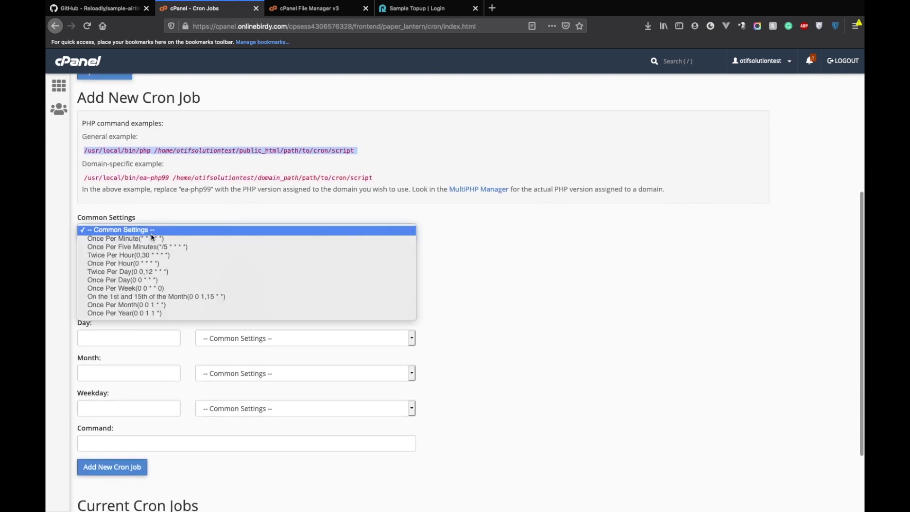
pyautogui.click(124, 241)
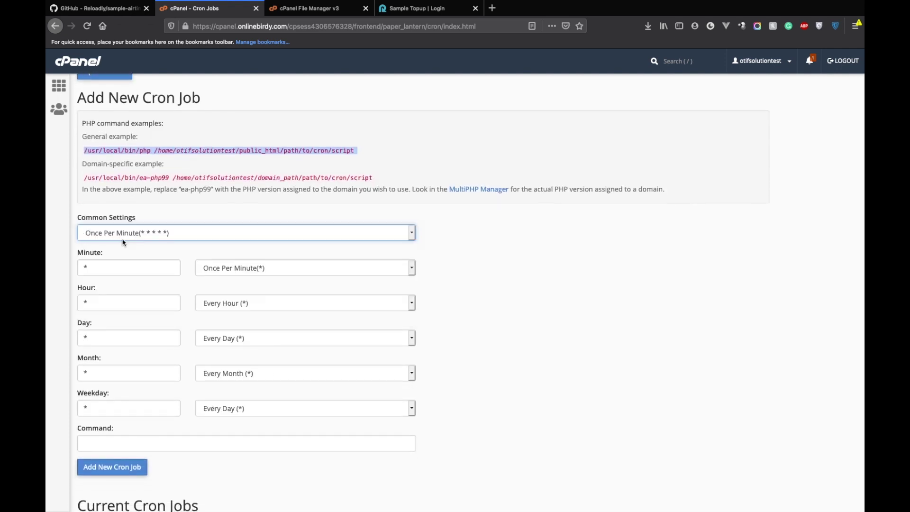
pyautogui.scroll(-4, 121, 265)
pyautogui.click(113, 353)
pyautogui.press('super+v')
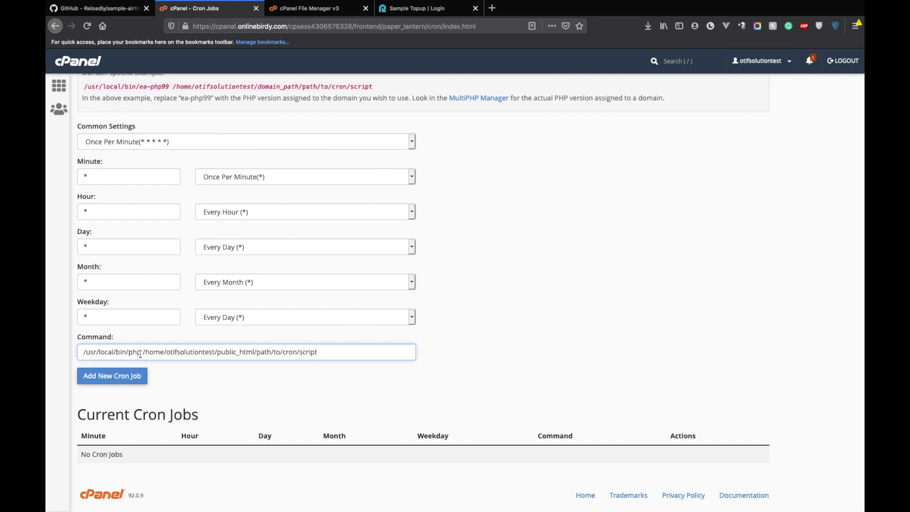
pyautogui.moveTo(140, 353); pyautogui.dragTo(81, 353)
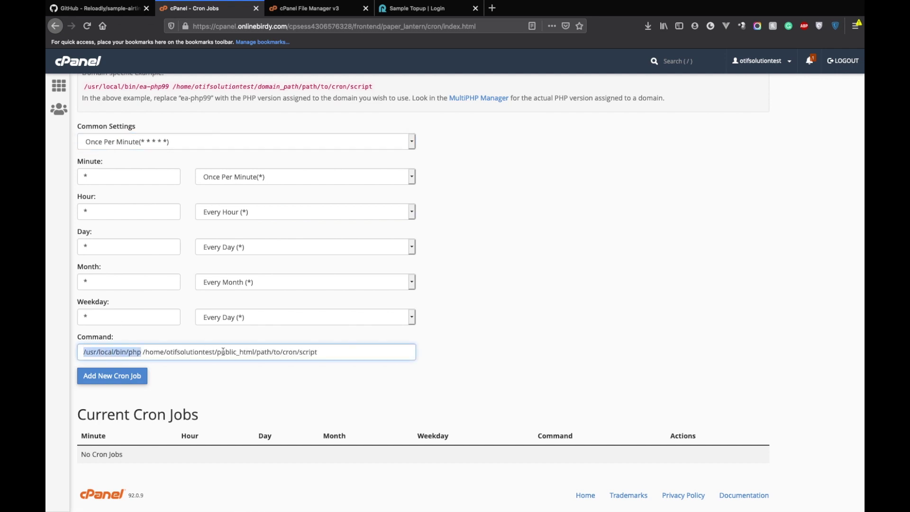
pyautogui.moveTo(256, 353); pyautogui.dragTo(363, 352)
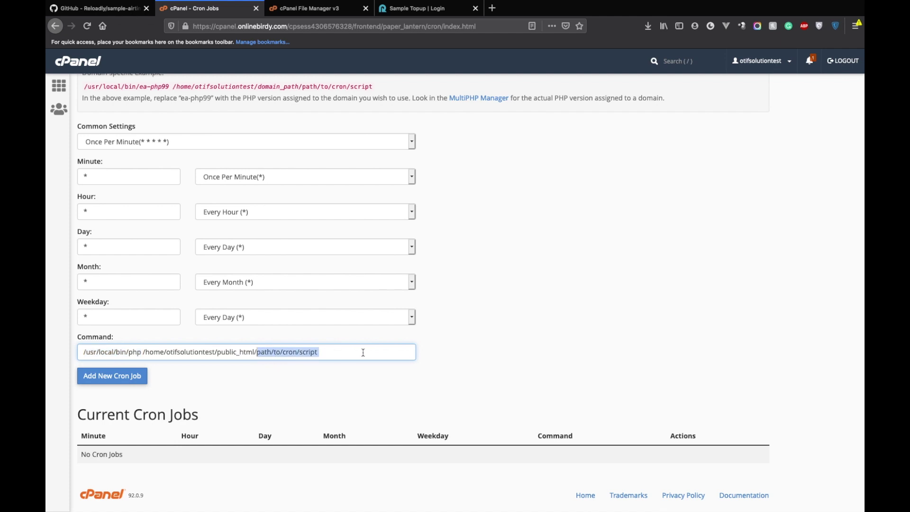
pyautogui.write('artisan')
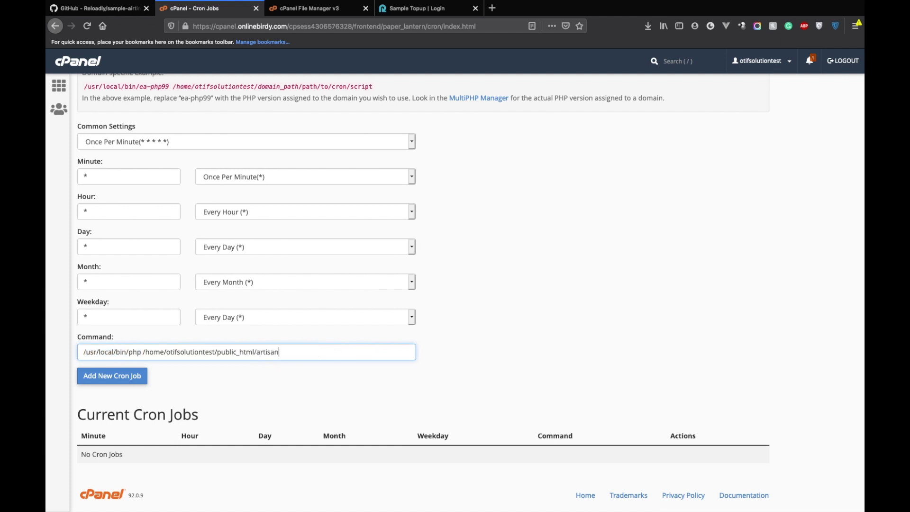
pyautogui.doubleClick(228, 355)
pyautogui.click(298, 353)
pyautogui.write('schedule:run')
pyautogui.click(112, 376)
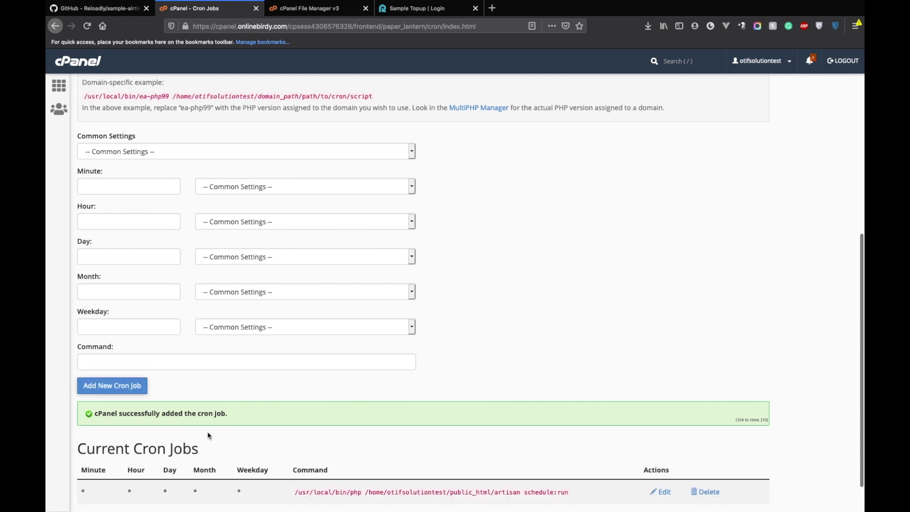
# Check the new job in the cron list, then switch to the app's login page
pyautogui.scroll(-2, 265, 441)
pyautogui.moveTo(283, 453); pyautogui.dragTo(609, 449)
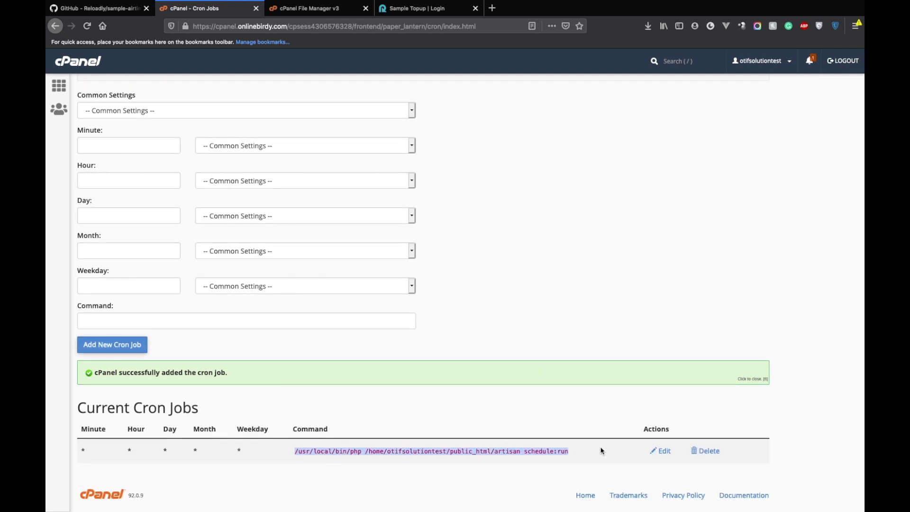
pyautogui.click(521, 402)
pyautogui.click(81, 64)
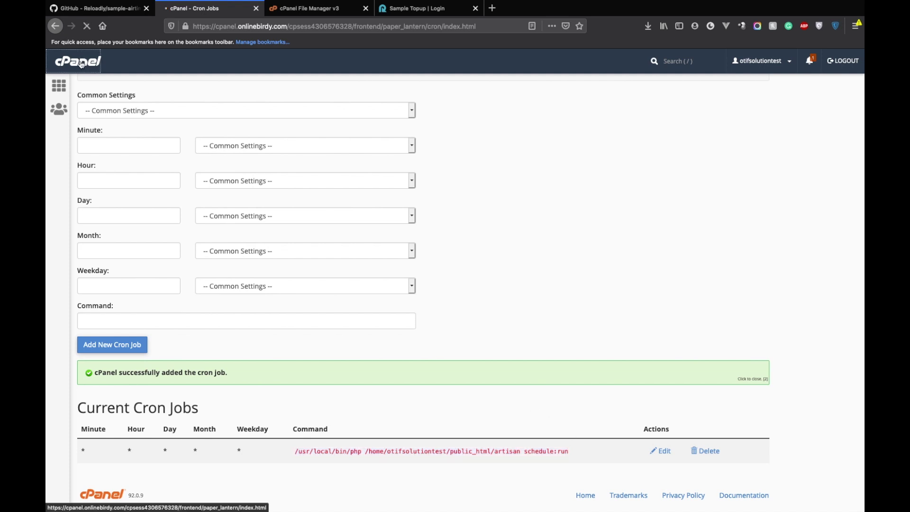
pyautogui.click(412, 8)
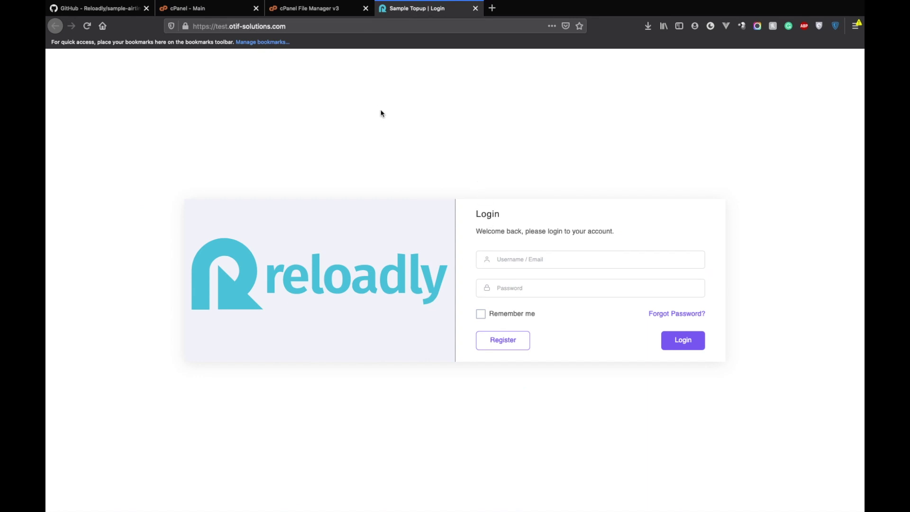
# Copy the default admin e-mail from the GitHub README's Default Credentials section
pyautogui.click(64, 8)
pyautogui.scroll(-3, 265, 341)
pyautogui.scroll(-20, 265, 339)
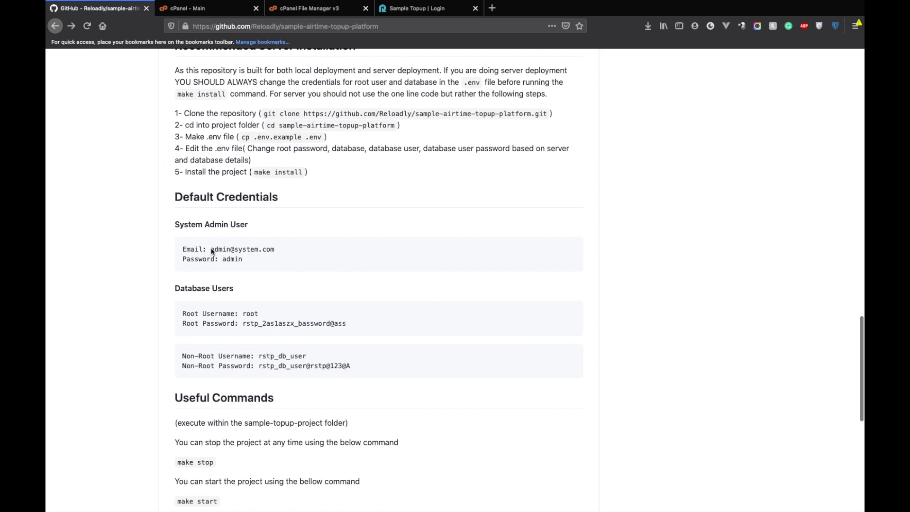
pyautogui.moveTo(210, 250); pyautogui.dragTo(287, 248)
pyautogui.hotkey('ctrl', 'c')
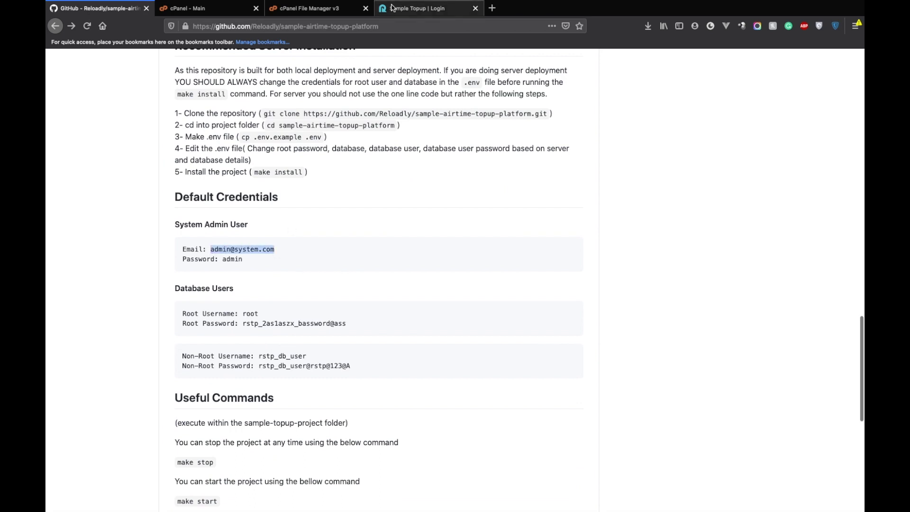
# On the Sample Topup login page, paste the e-mail as username, enter the admin password, and submit
pyautogui.click(417, 8)
pyautogui.click(514, 260)
pyautogui.hotkey('ctrl', 'v')
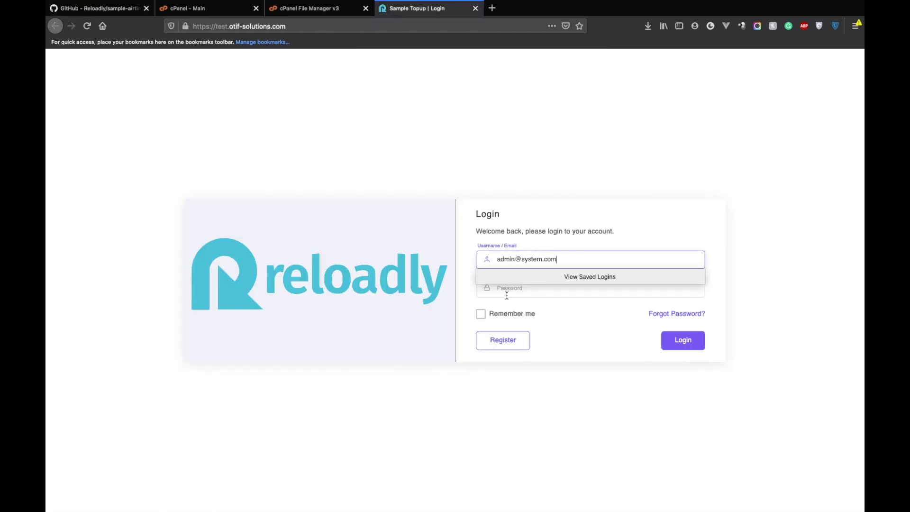
pyautogui.click(515, 291)
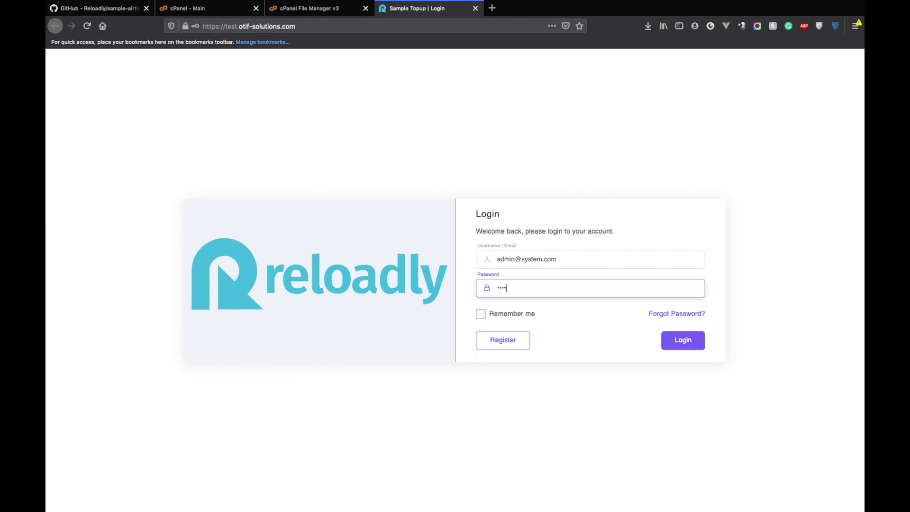
pyautogui.press('Return')
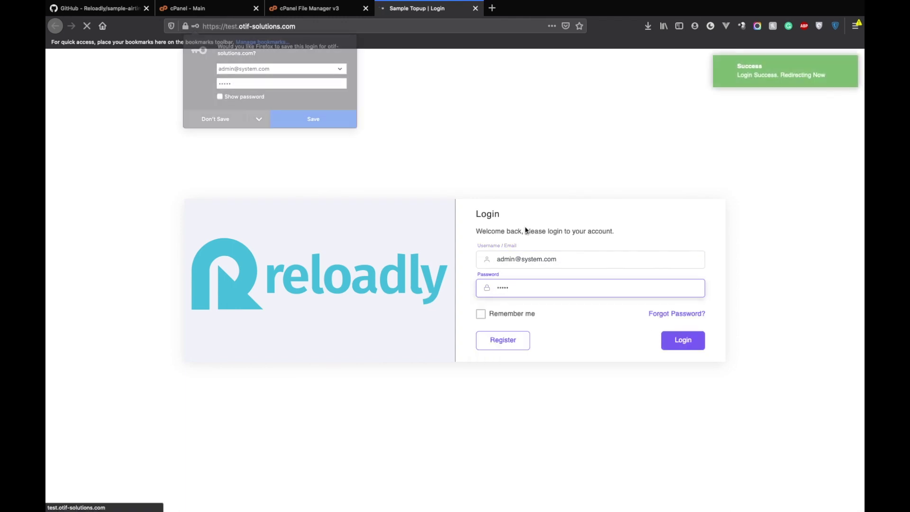